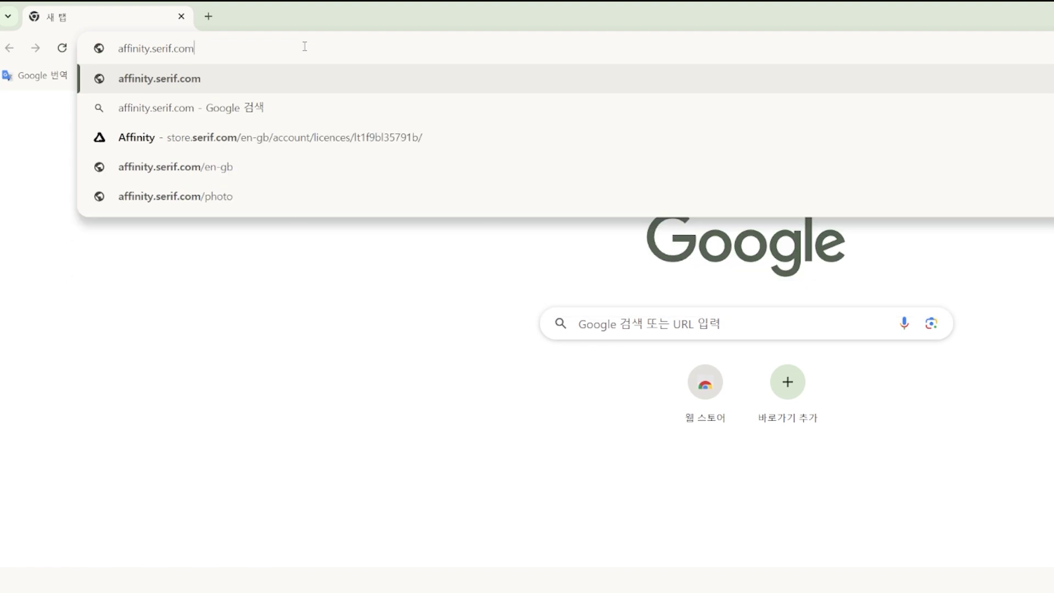
- Open affinity.serif.com and look through the Affinity Designer 2 page down to the platform pricing and trial options
key(Return)
scroll(862, 365, down, 5)
scroll(862, 352, down, 15)
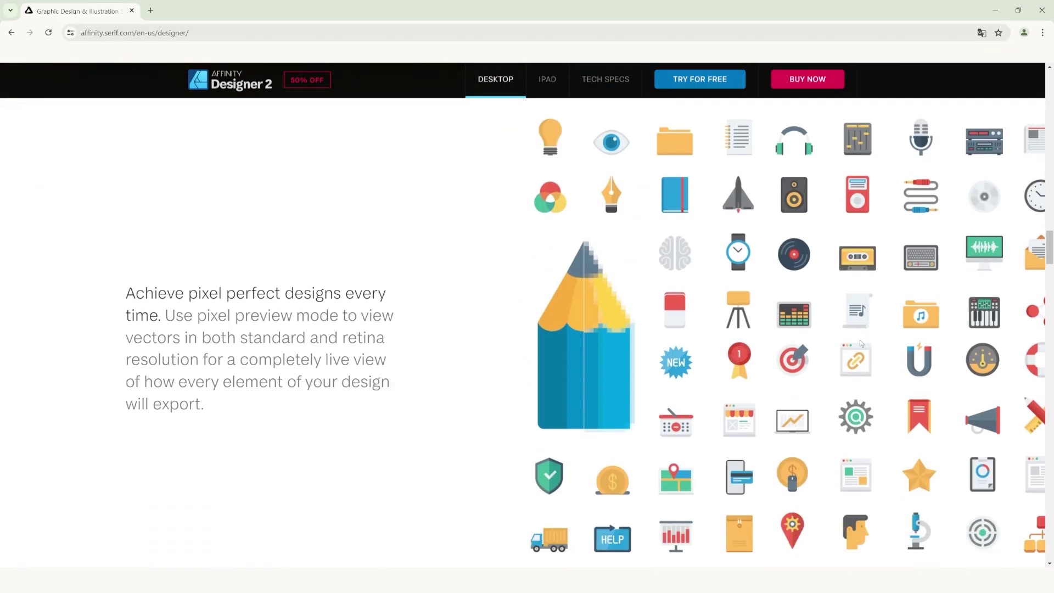
scroll(861, 343, down, 8)
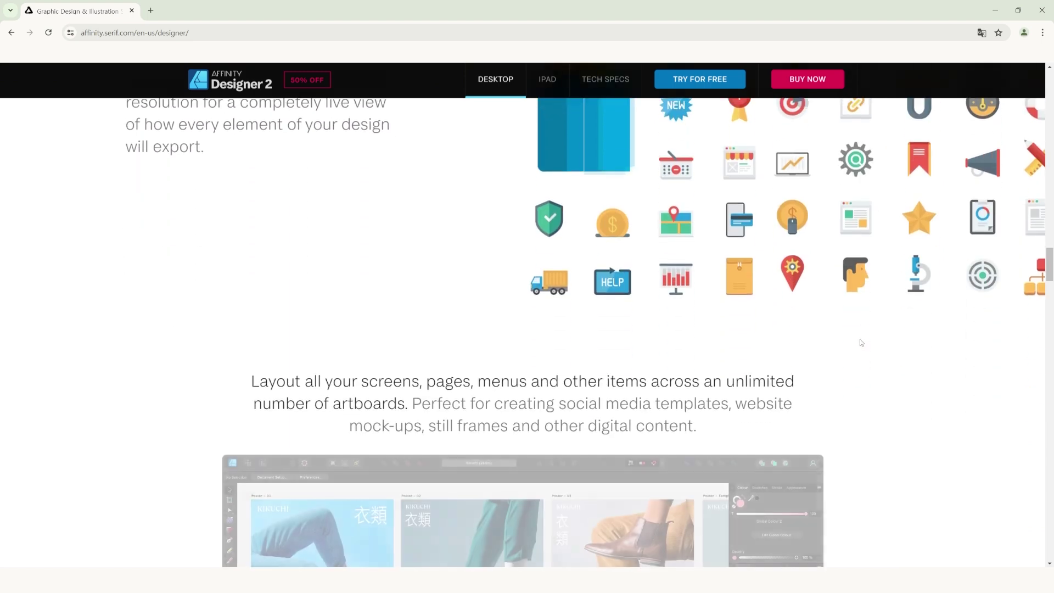
scroll(873, 341, down, 15)
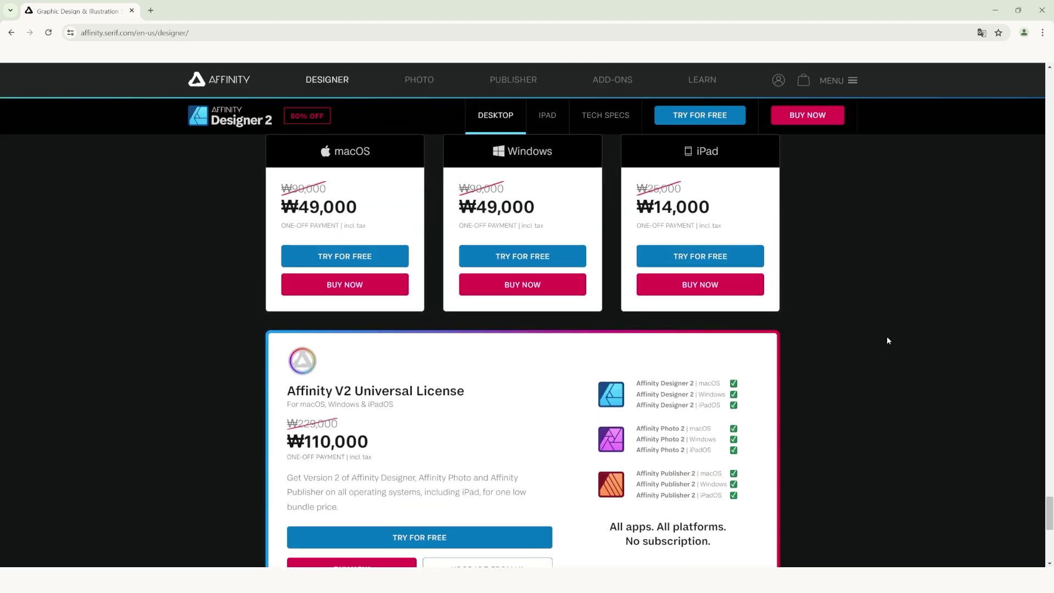
scroll(888, 341, up, 9)
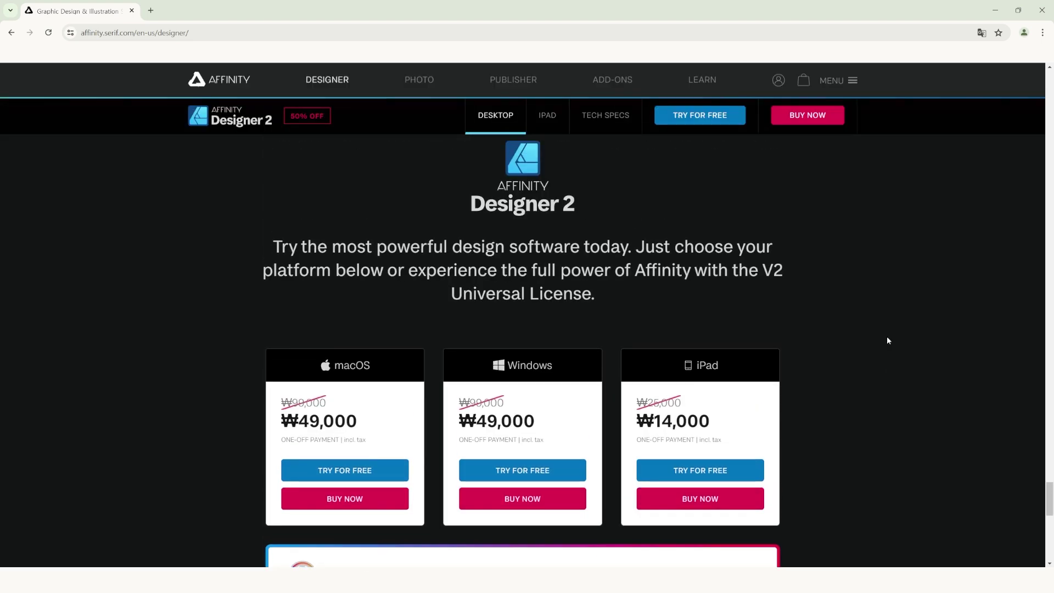
drag(774, 340, 598, 345)
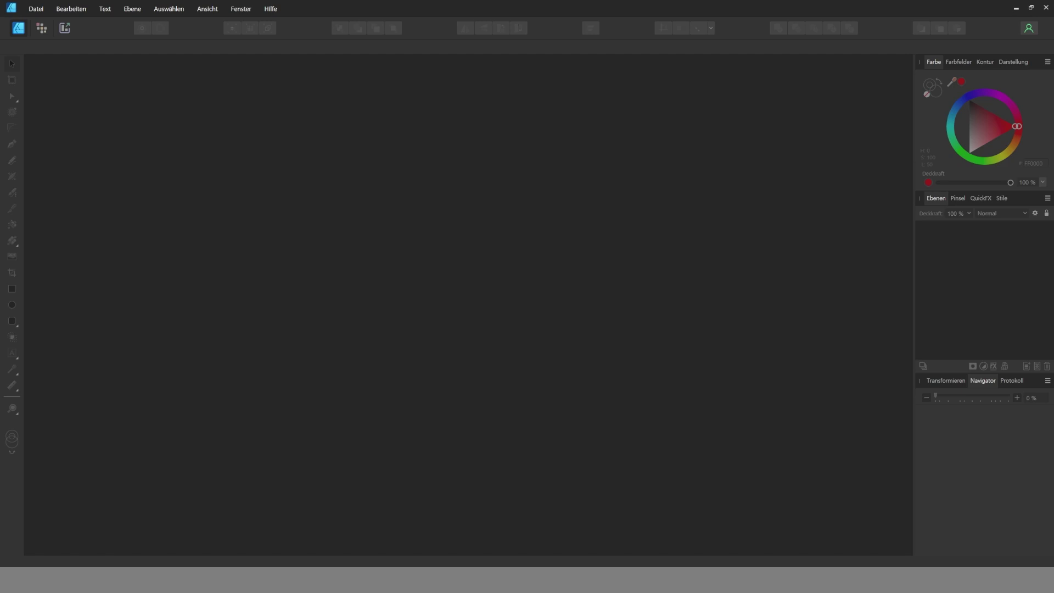
- In Affinity Designer, set the interface language to English (United States) in the general settings and restart the program
click(775, 439)
click(84, 12)
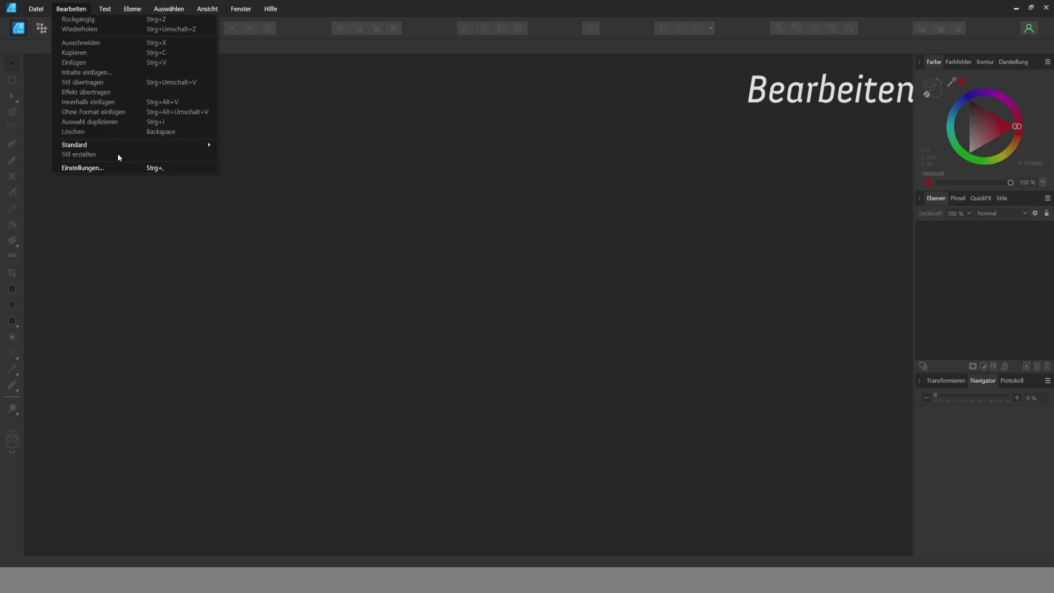
click(118, 168)
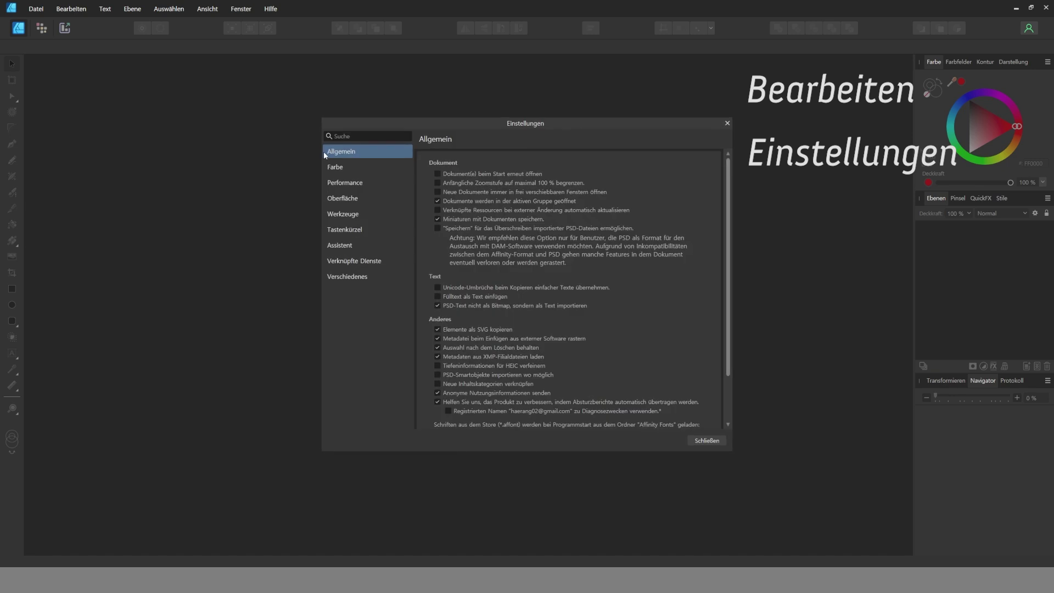
scroll(483, 258, down, 2)
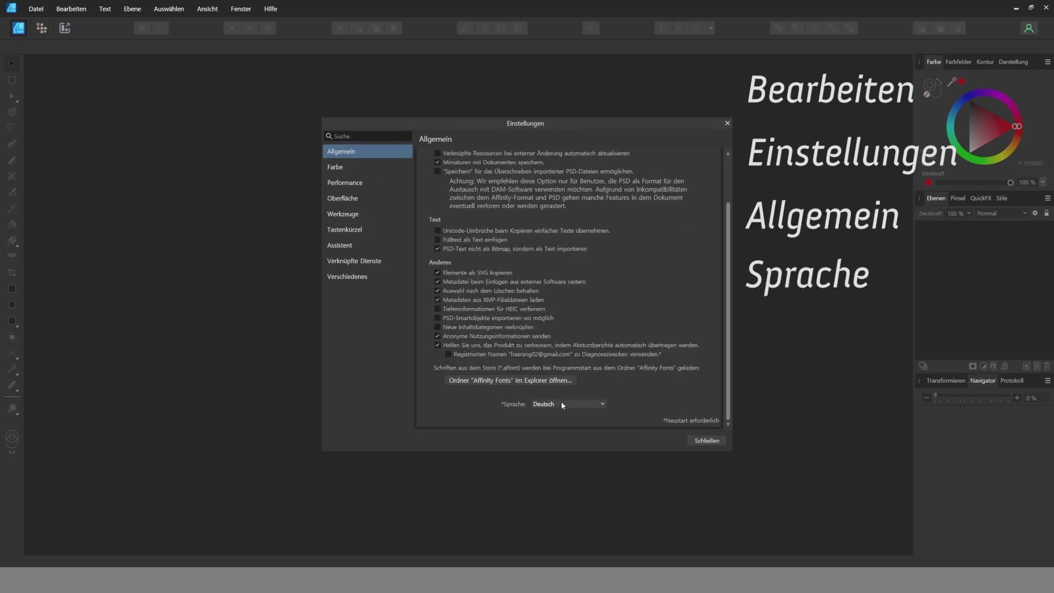
click(561, 403)
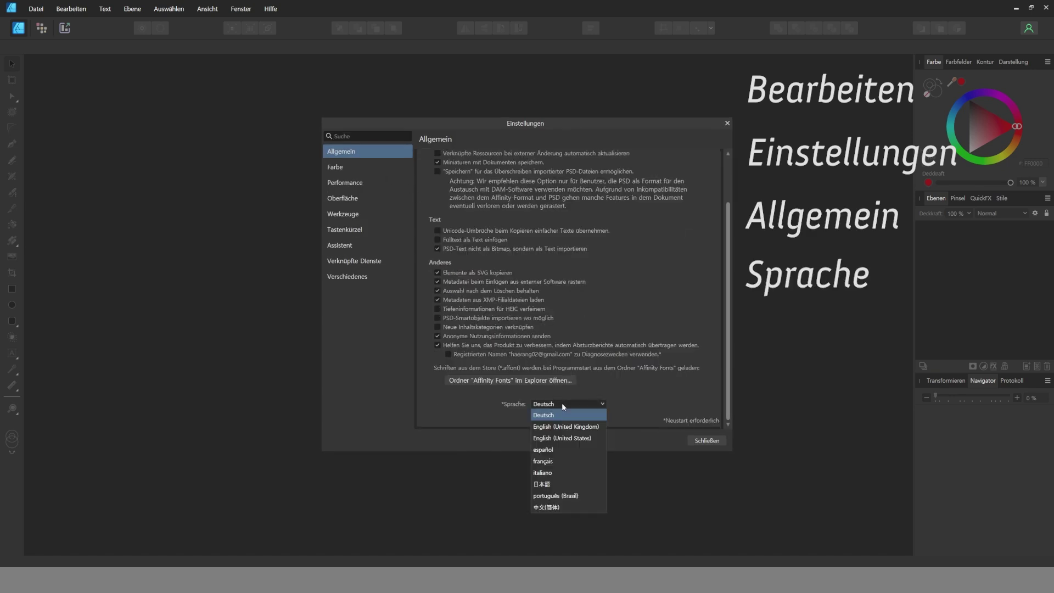
click(564, 438)
click(700, 442)
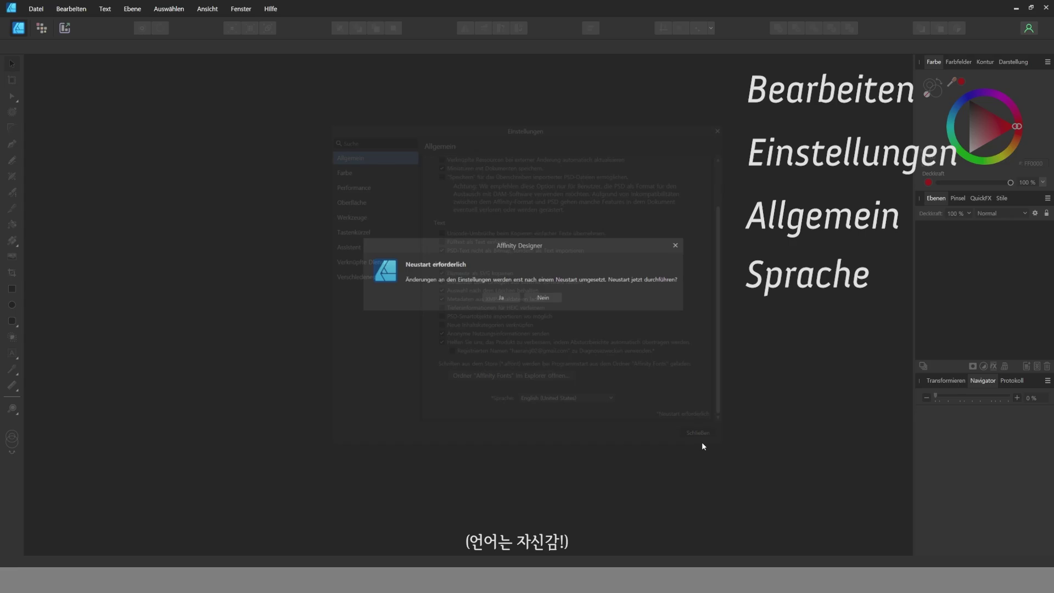
click(500, 298)
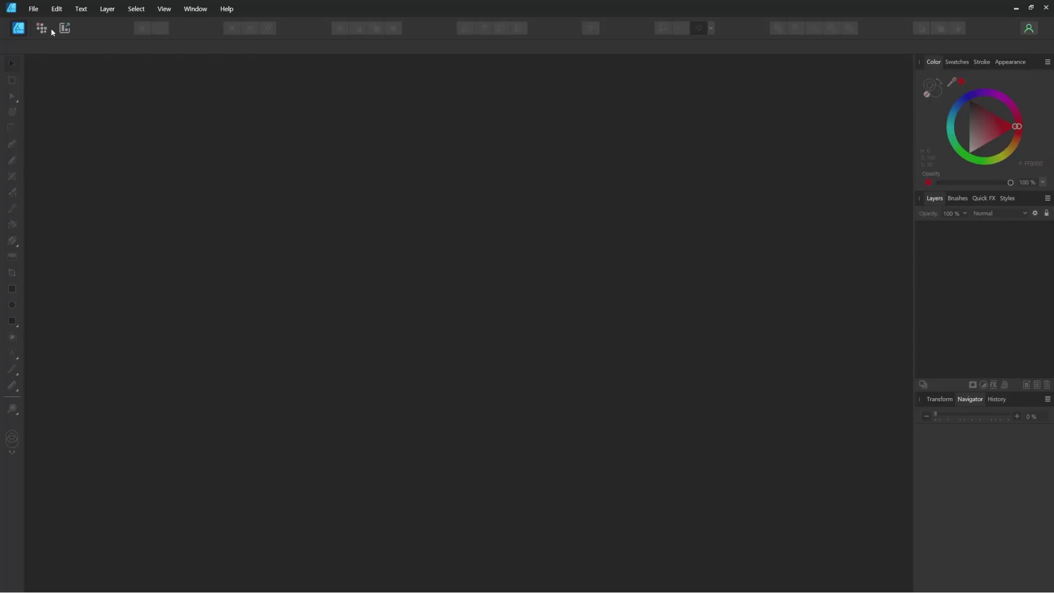
- Open the new document setup and browse the available page presets
click(33, 9)
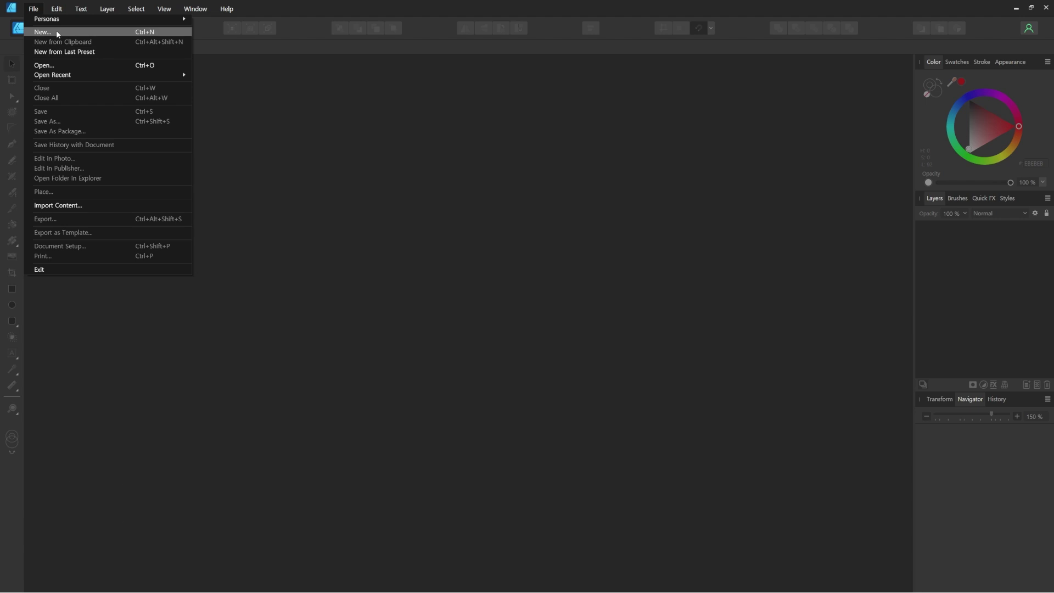
click(56, 29)
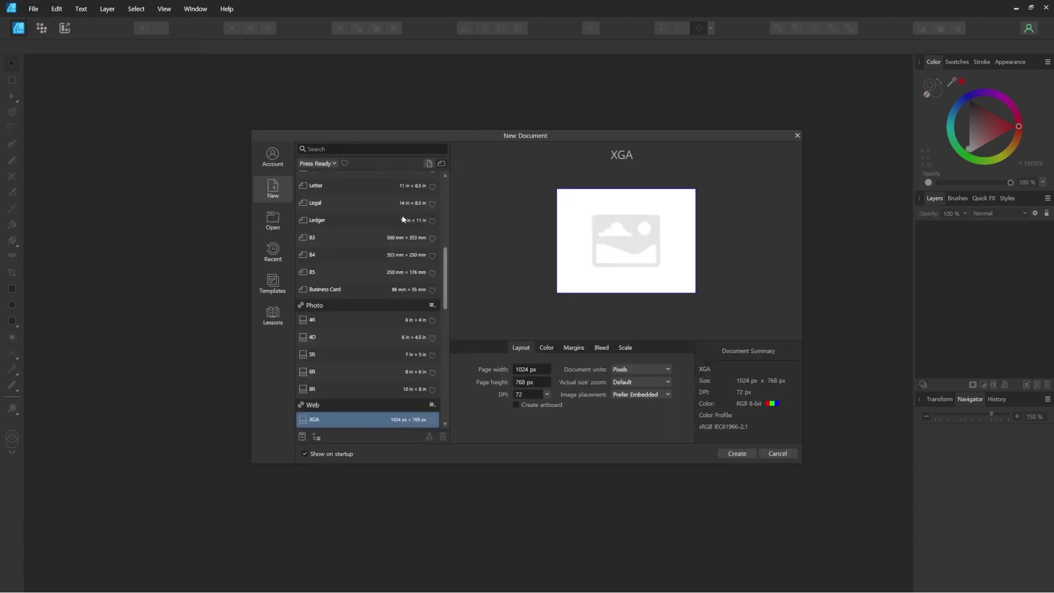
scroll(403, 220, up, 5)
scroll(408, 222, up, 1)
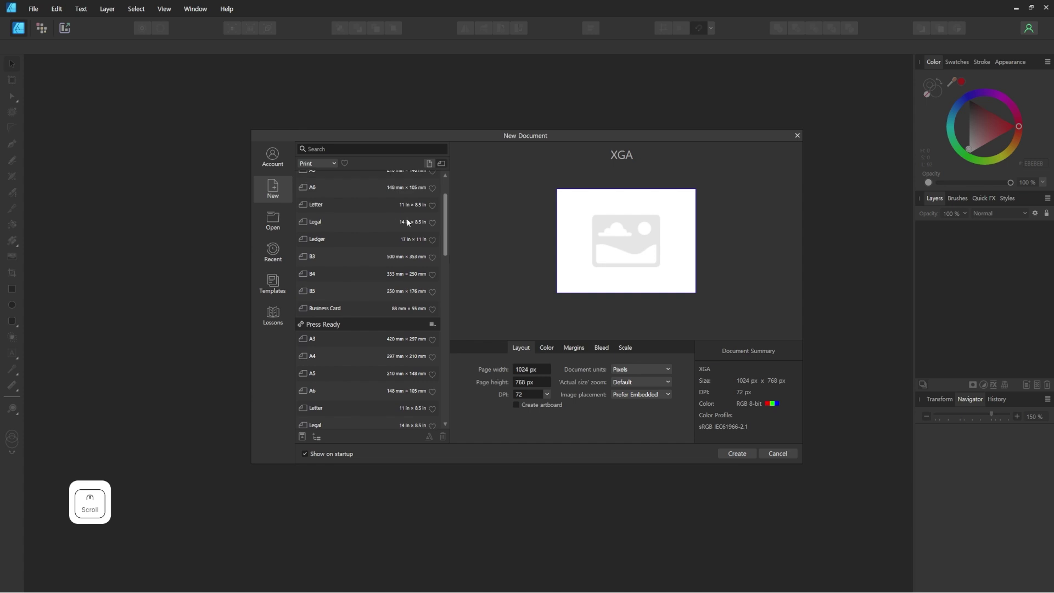
- Set the new document's page width to 5000 px, page height to 4000 px and resolution to 300 DPI
click(544, 368)
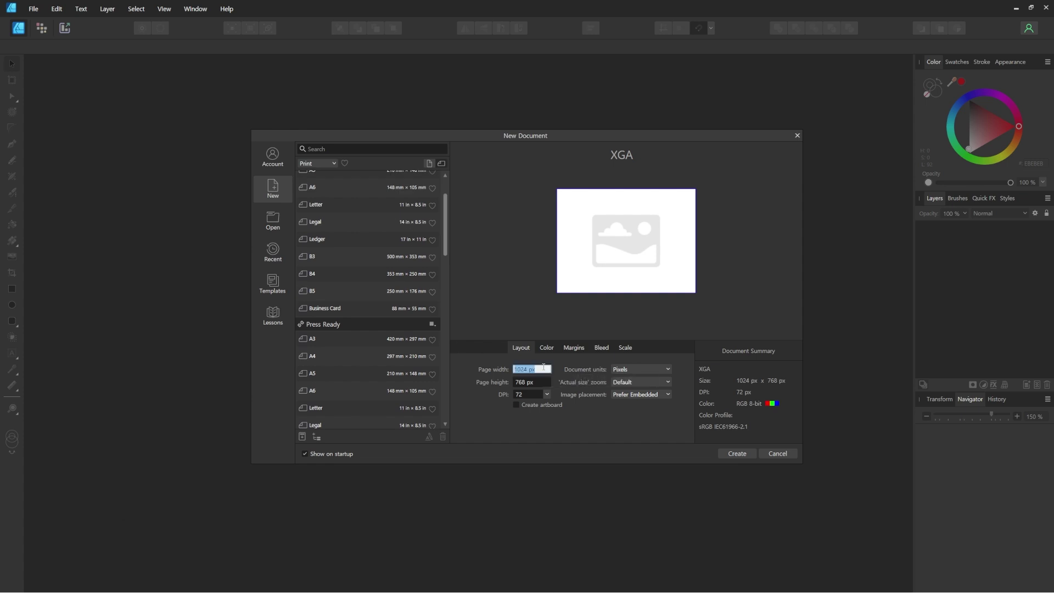
text(5000)
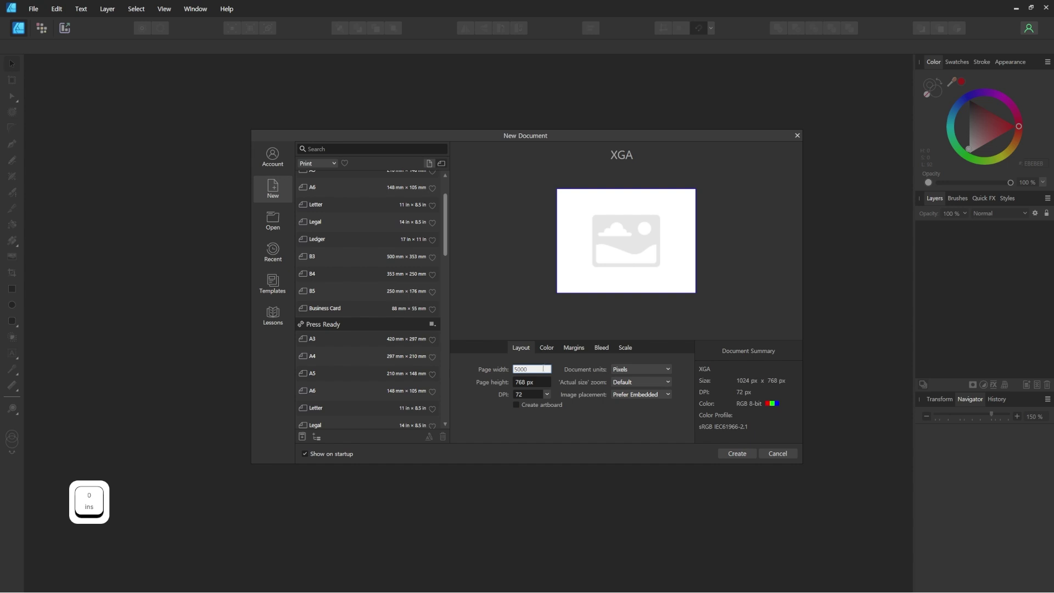
click(543, 385)
text(4000)
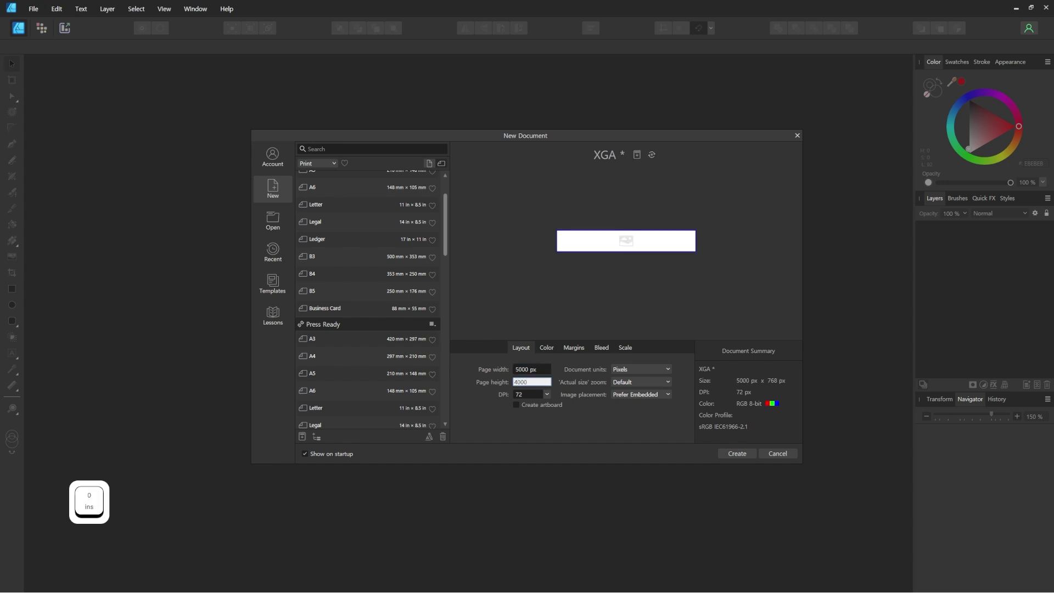
click(544, 394)
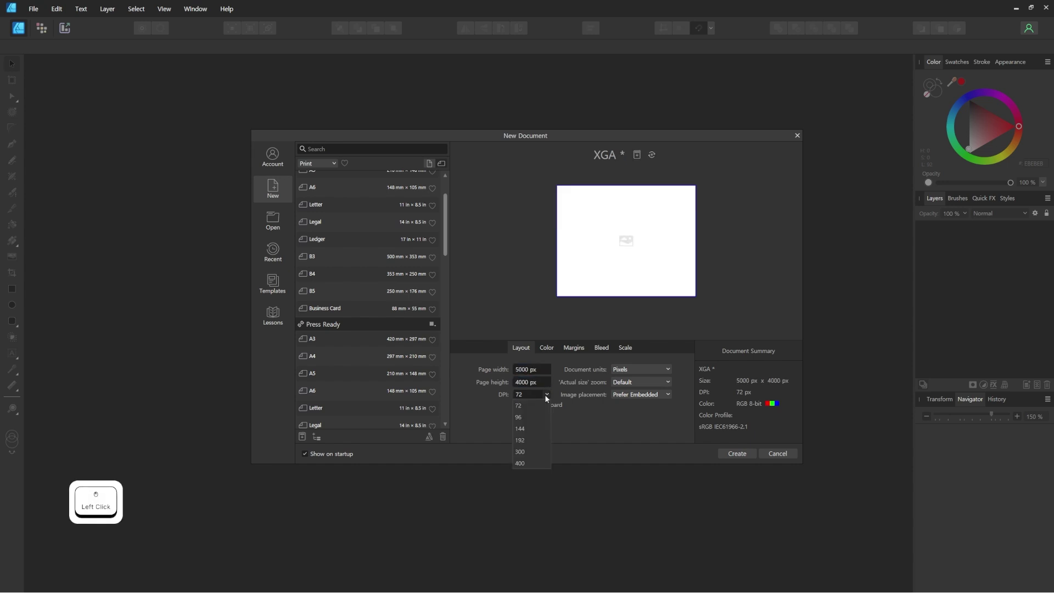
click(524, 452)
click(560, 438)
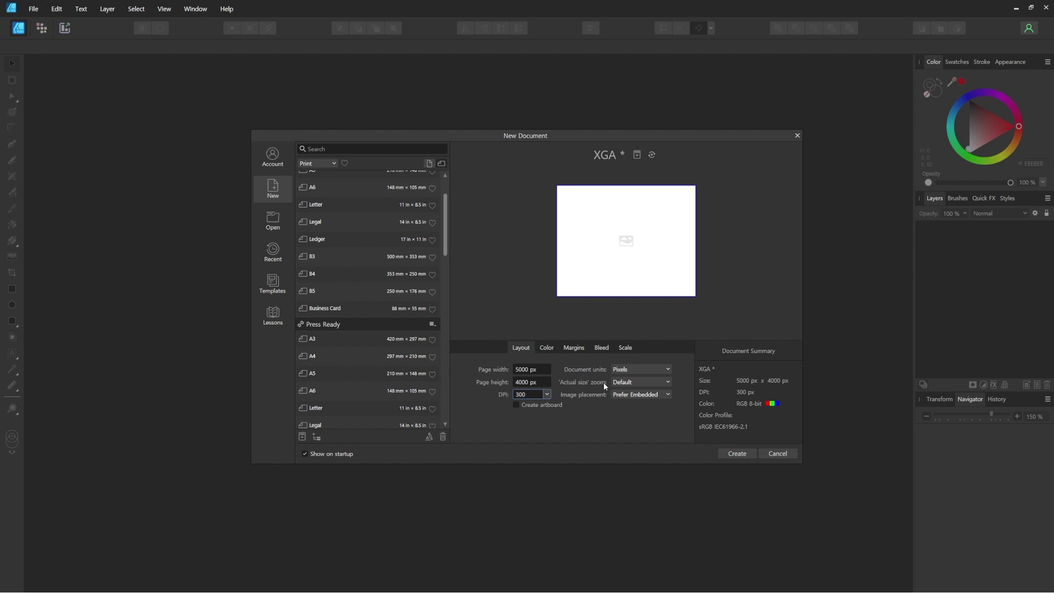
- Examine the new document's image placement, color format, margin and bleed options, keeping Prefer Embedded and RGB/8
click(669, 395)
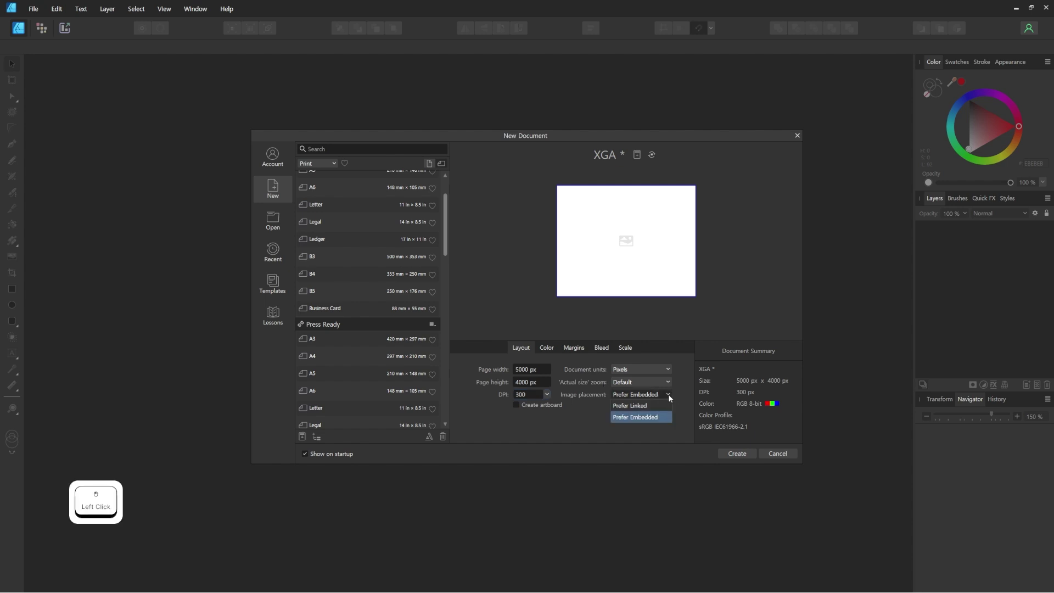
click(660, 423)
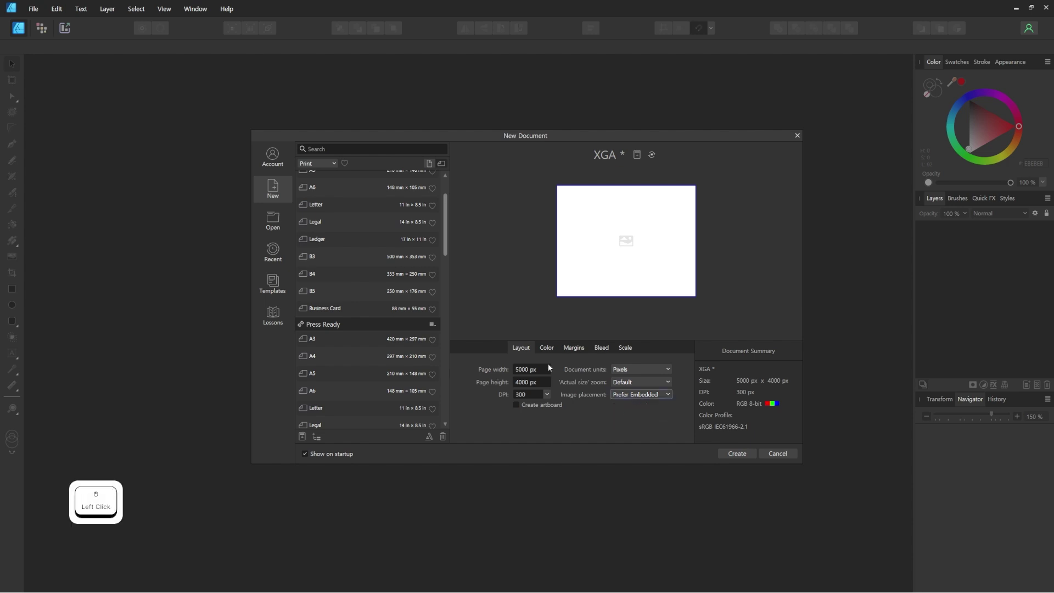
click(547, 348)
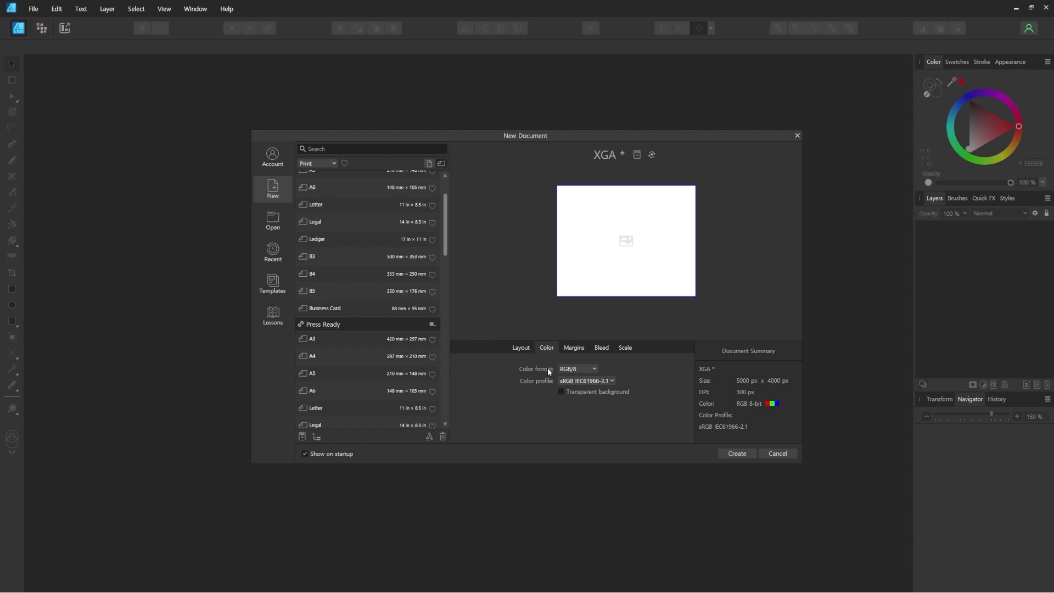
click(596, 370)
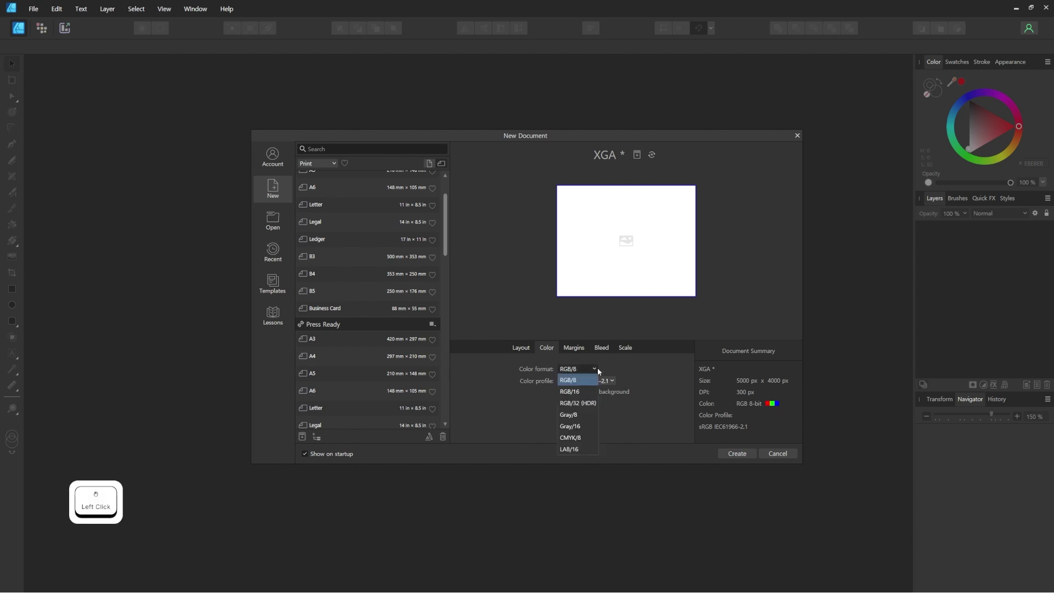
click(667, 380)
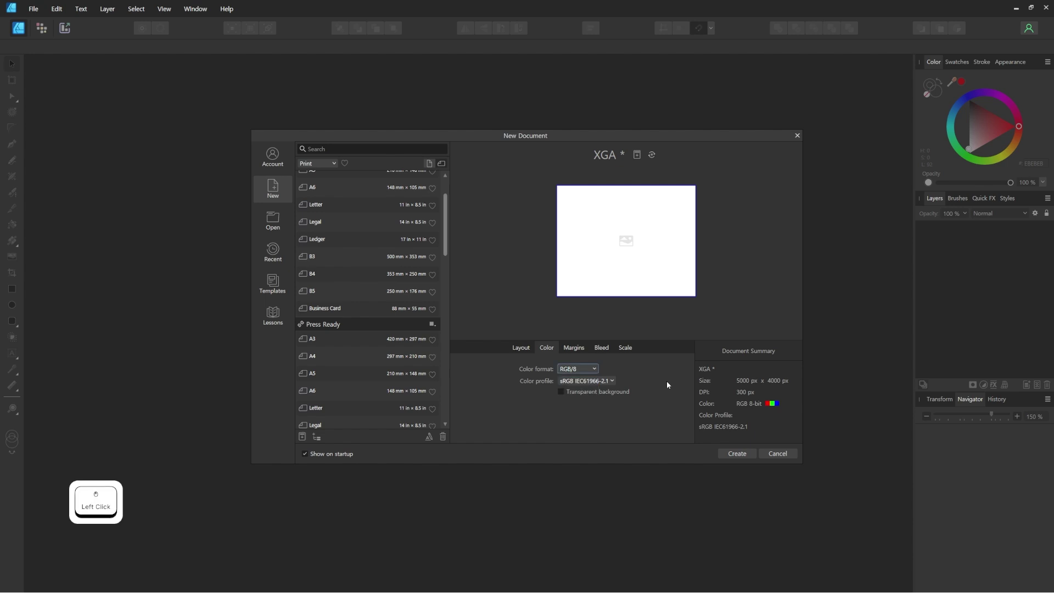
click(582, 350)
click(601, 351)
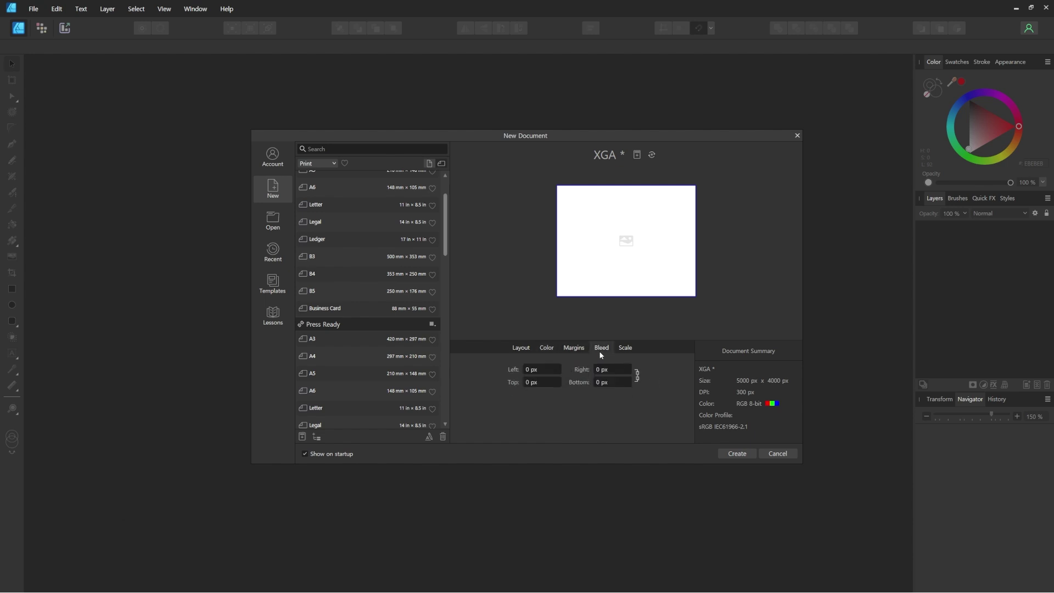
- Choose the Press Ready A3 preset and check its bleed, drawing scale and layout settings
click(372, 340)
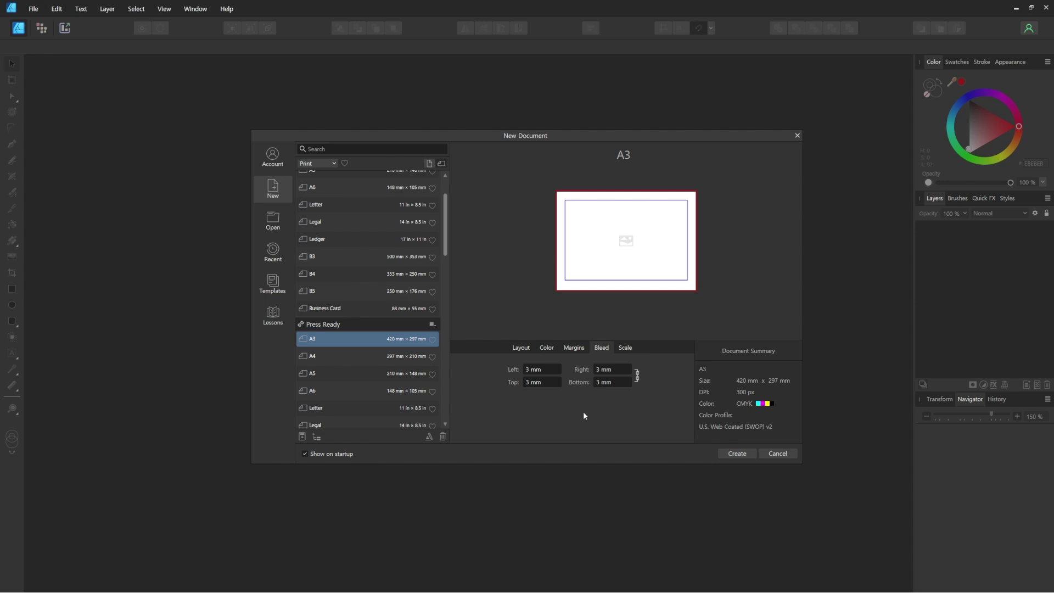
click(628, 349)
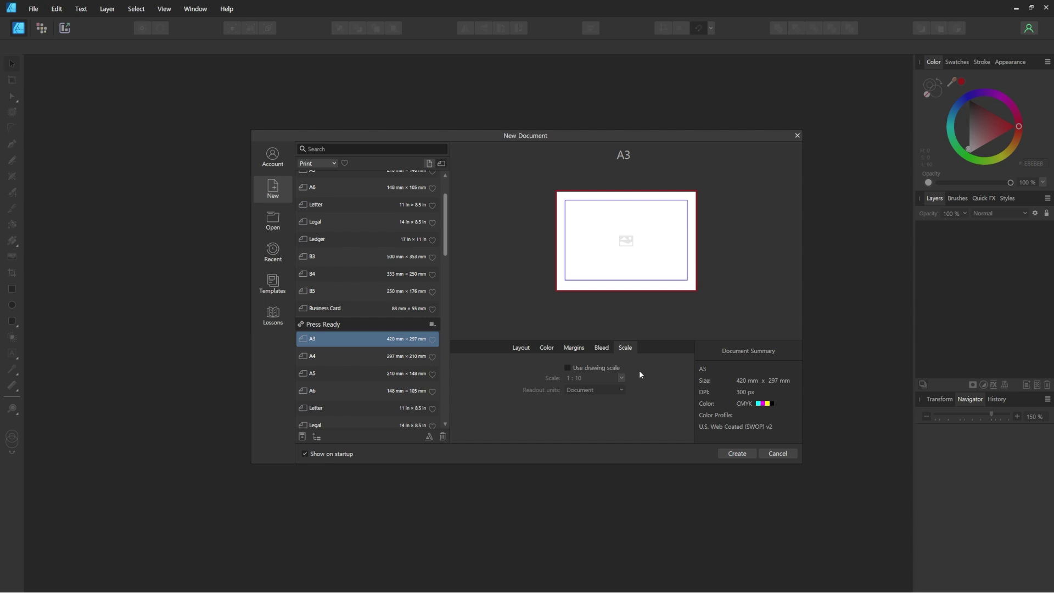
click(521, 350)
- Create the new document from the FHD 1080p web preset
scroll(368, 349, down, 3)
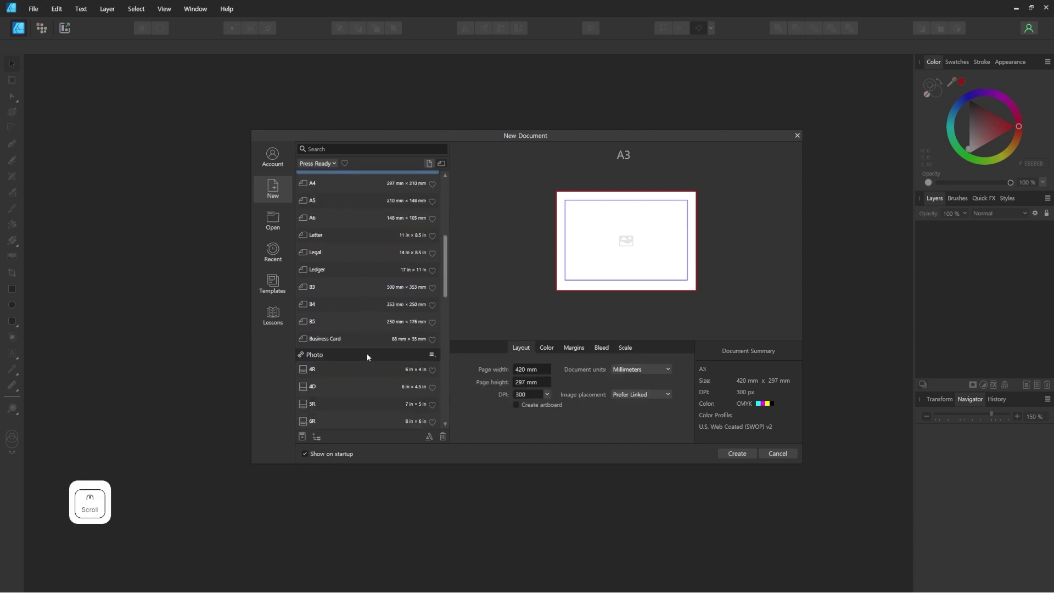
scroll(367, 353, down, 3)
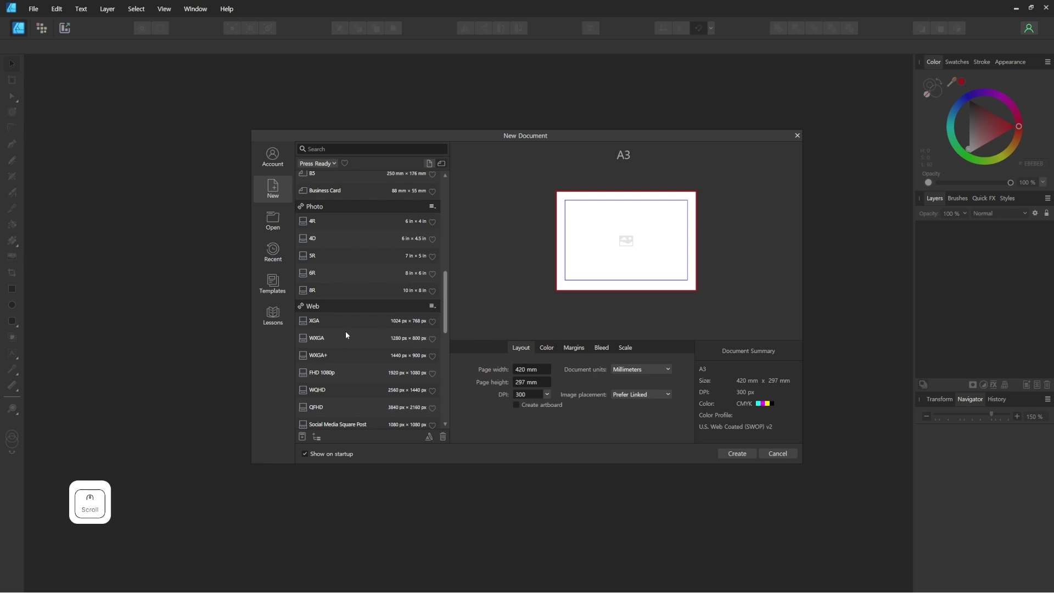
click(351, 378)
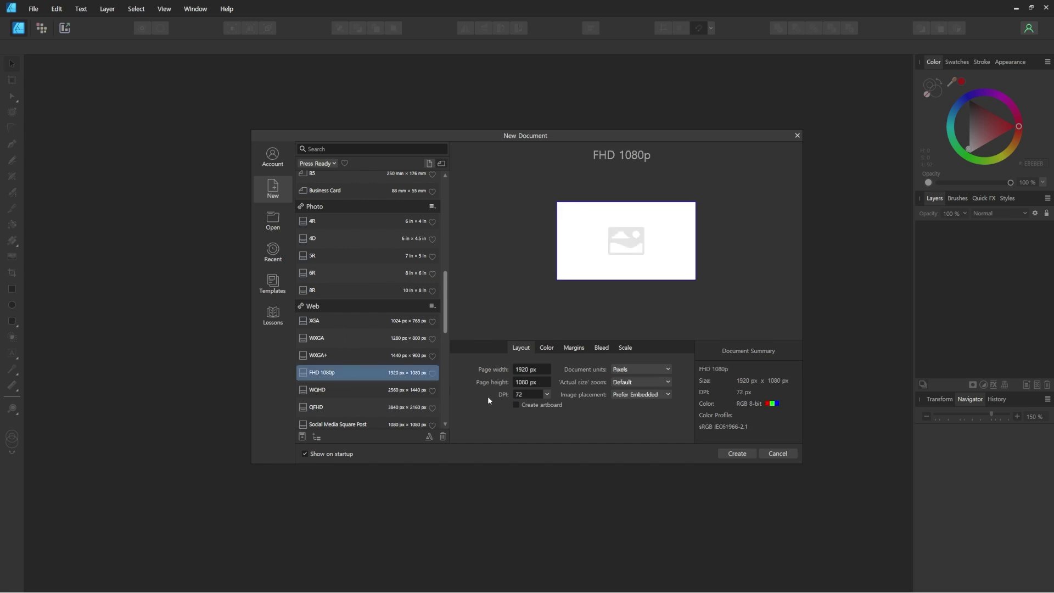
click(736, 454)
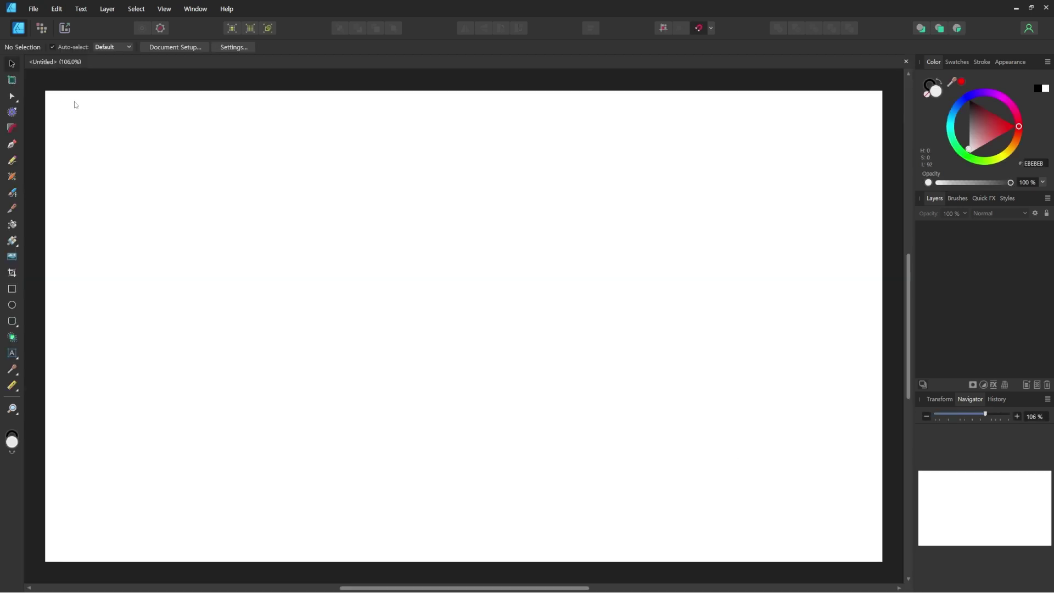
- Save the document as an Affinity file named part-001 in the 001 folder
click(32, 14)
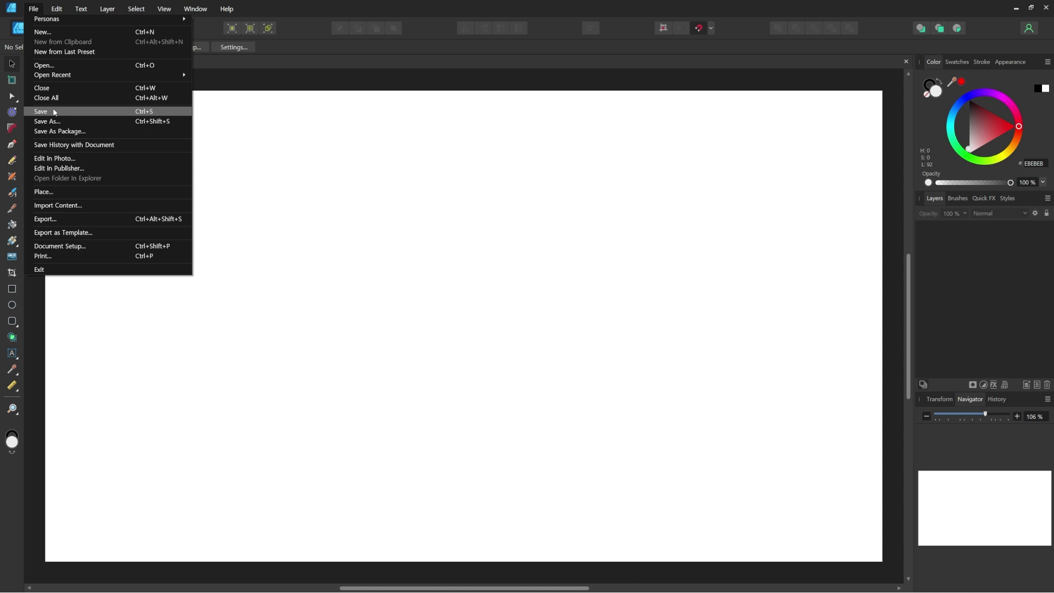
click(54, 112)
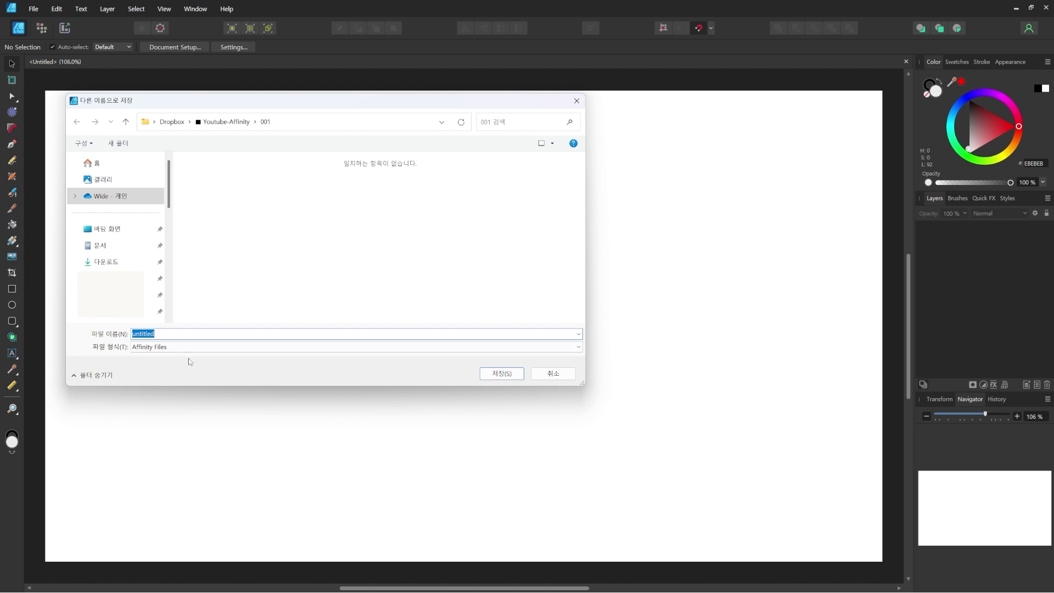
text(part-001)
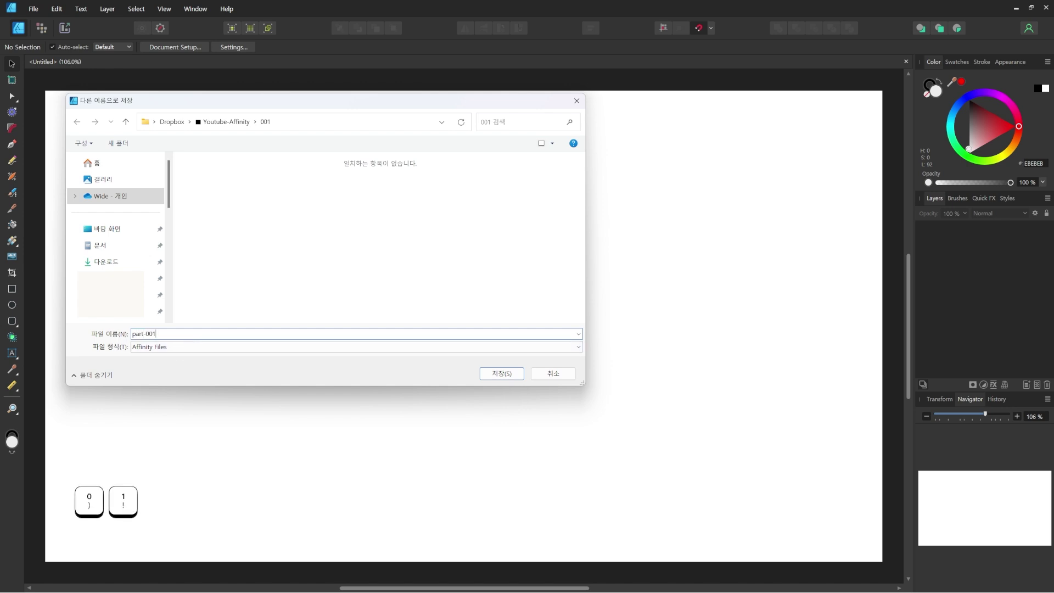
click(501, 380)
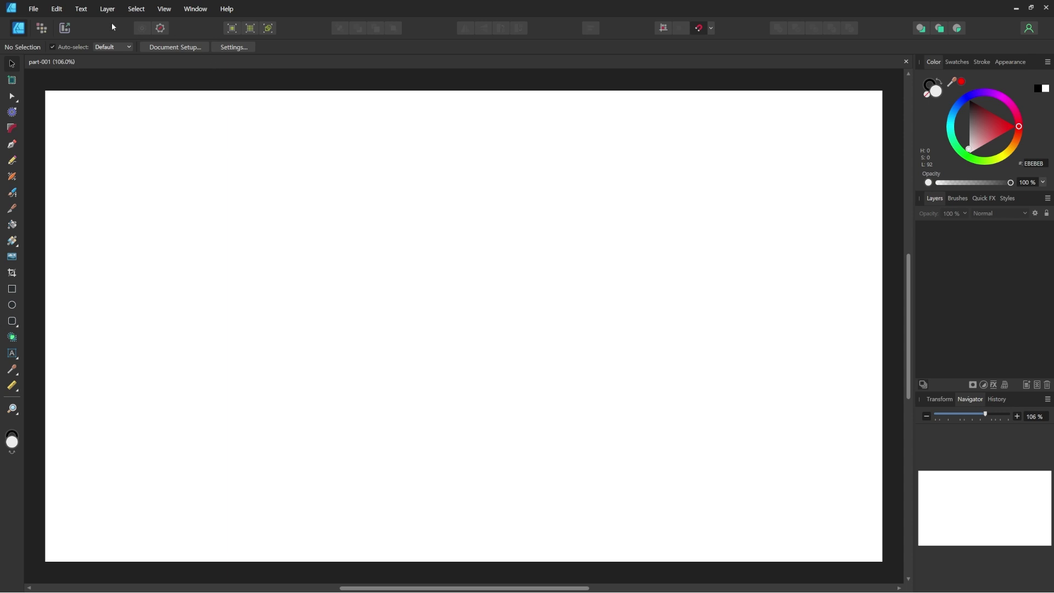
- Save a copy of the document under the name part-002 in the 001 folder
click(33, 9)
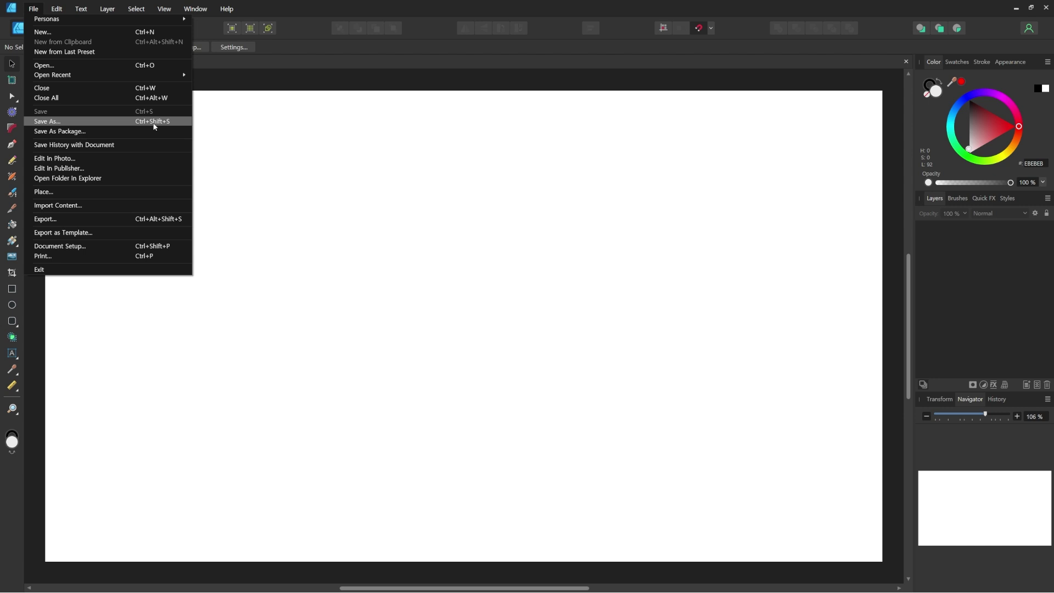
key(ctrl+shift+s)
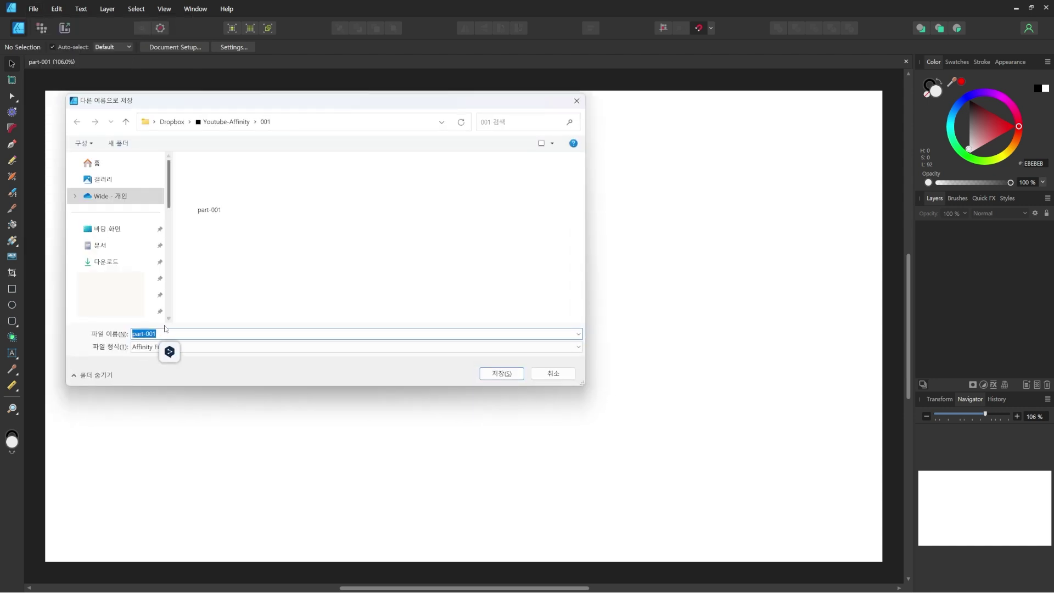
key(End)
key(BackSpace)
text(2)
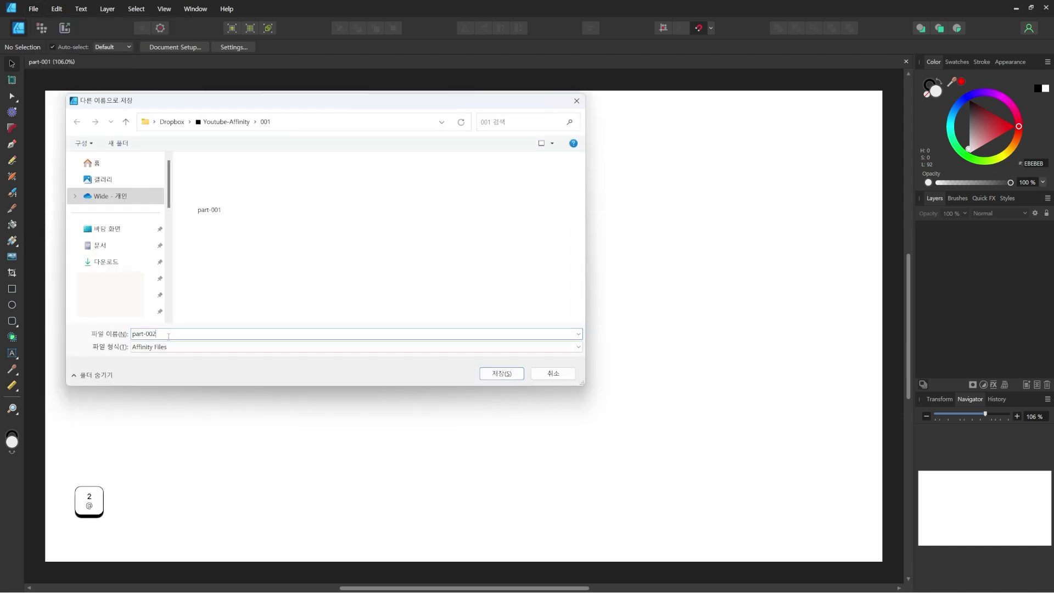
key(Return)
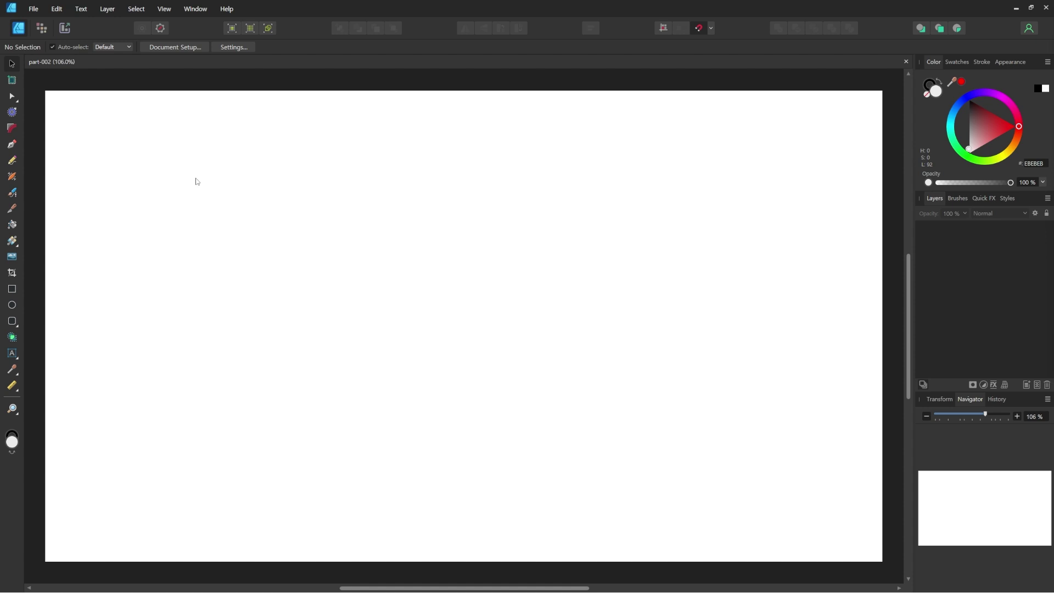
click(42, 12)
mouse_move(57, 11)
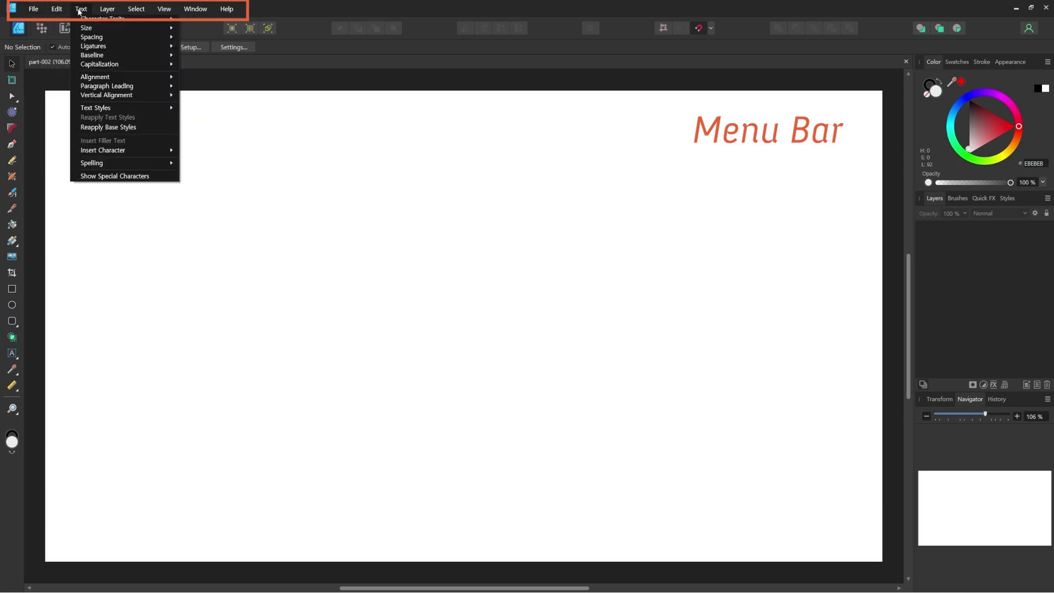
mouse_move(140, 11)
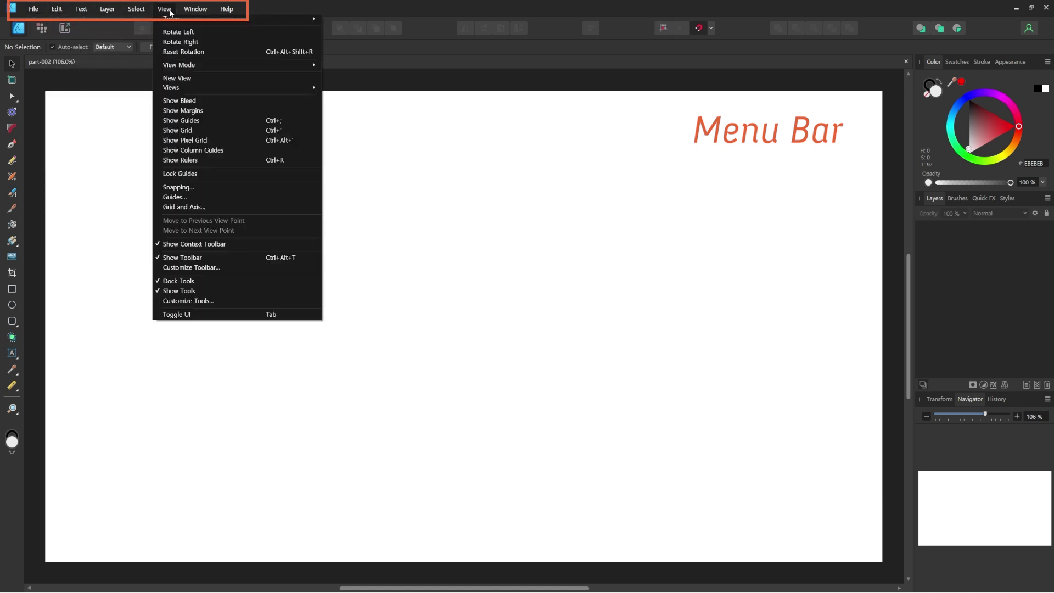
key(Escape)
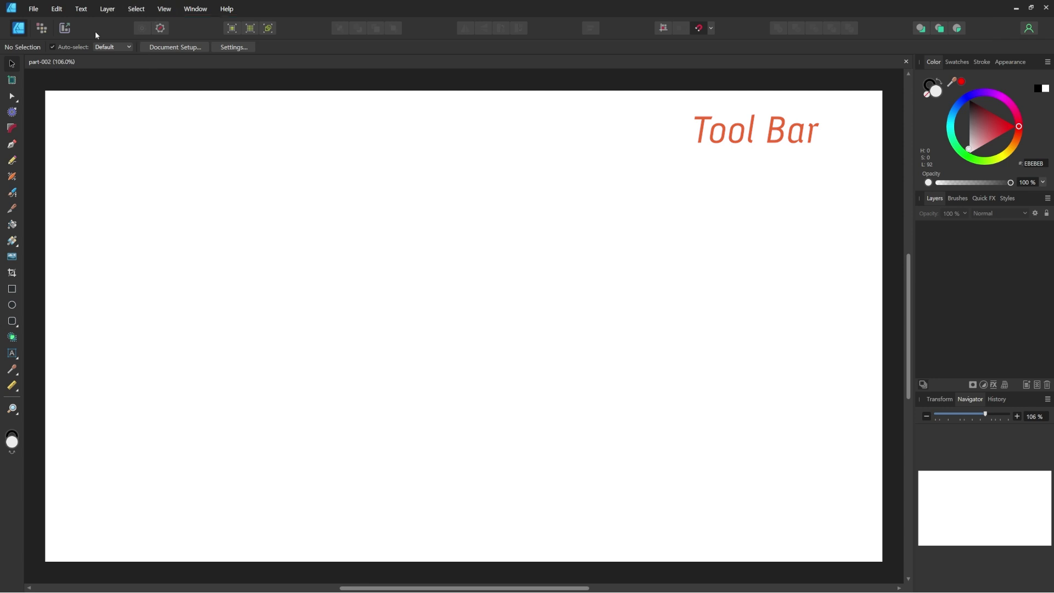
- Examine the items offered for customizing the toolbar and close the customization dialog
click(164, 8)
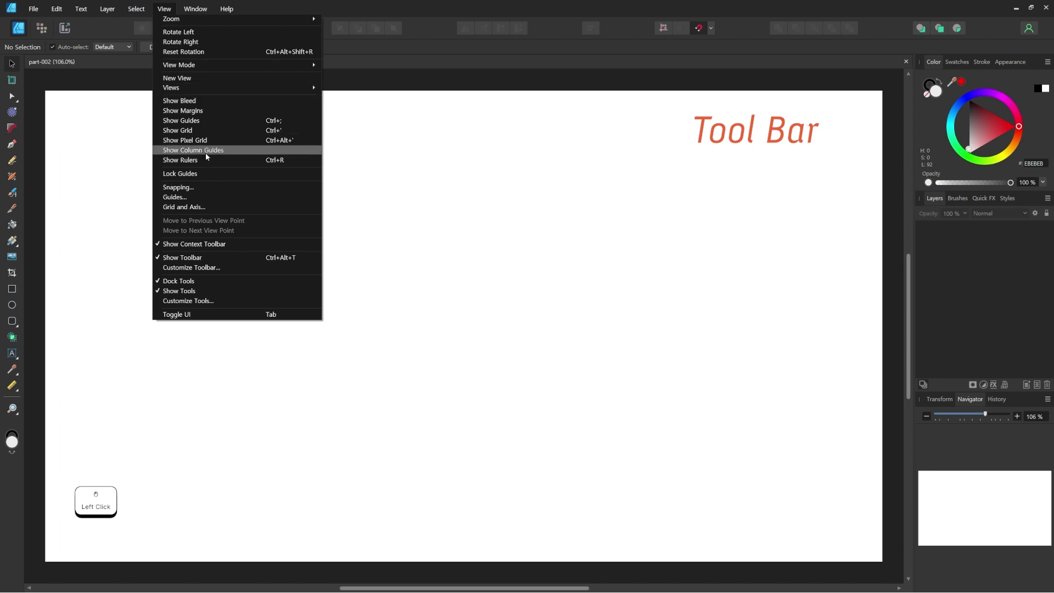
click(204, 268)
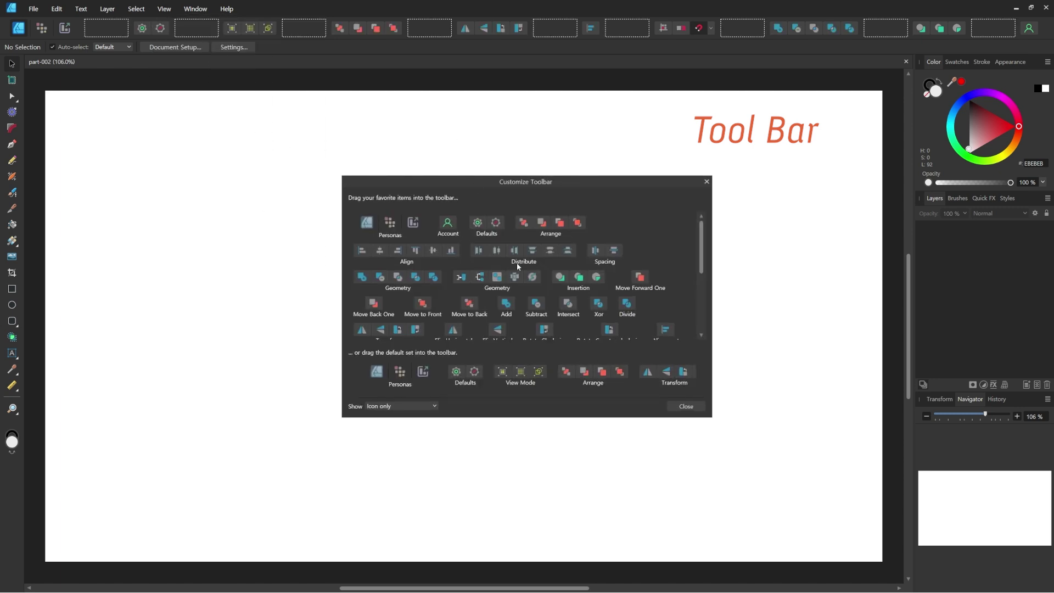
drag(519, 252, 542, 174)
click(686, 406)
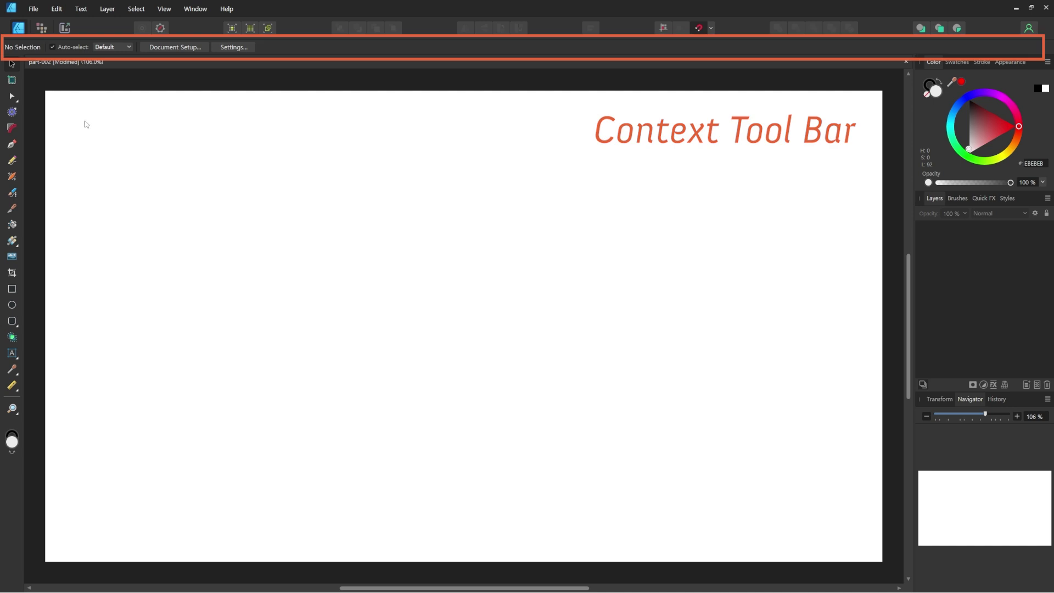
- Paint a long vertical brush stroke and a curved arrow near the page's upper-left corner, and undo them all
key(b)
drag(64, 107, 84, 409)
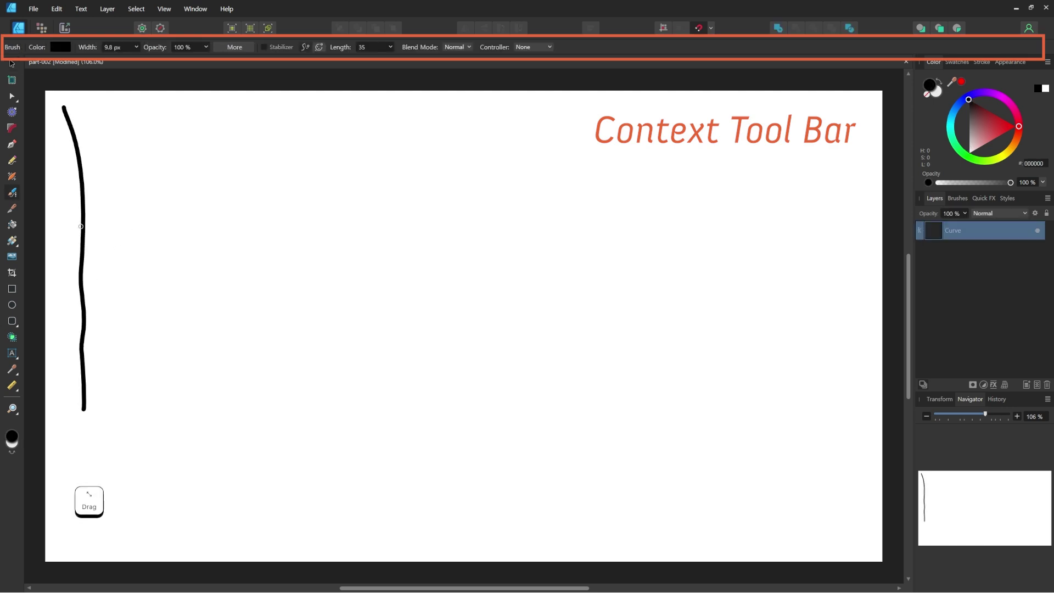
mouse_move(81, 226)
mouse_down()
mouse_move(146, 194)
mouse_move(188, 117)
mouse_up()
mouse_move(155, 132)
mouse_down()
mouse_move(190, 117)
mouse_move(204, 159)
mouse_up()
key(ctrl+z)
key(ctrl+z)
key(ctrl+z)
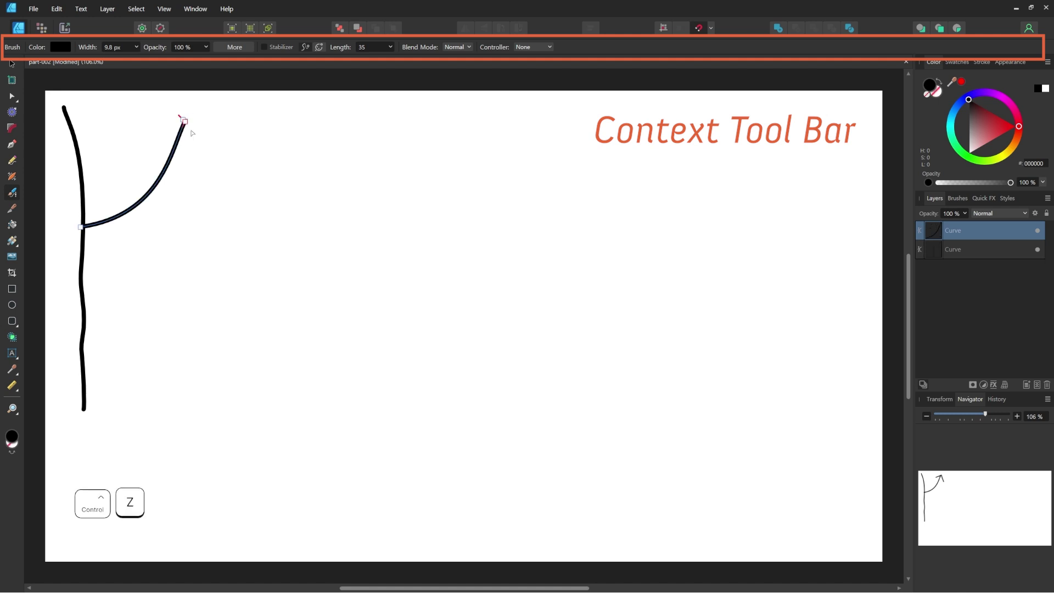
- Paint a left-pointing arrow with the 9.8 px black brush near the page's left edge
drag(164, 186, 163, 186)
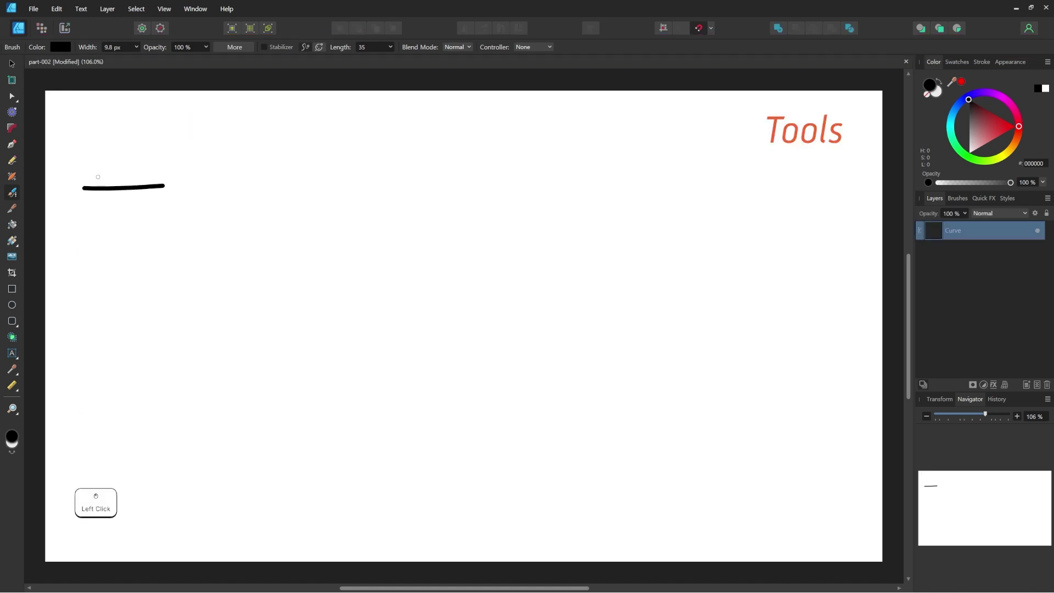
mouse_move(100, 175)
mouse_down()
mouse_move(72, 193)
mouse_move(110, 216)
mouse_up()
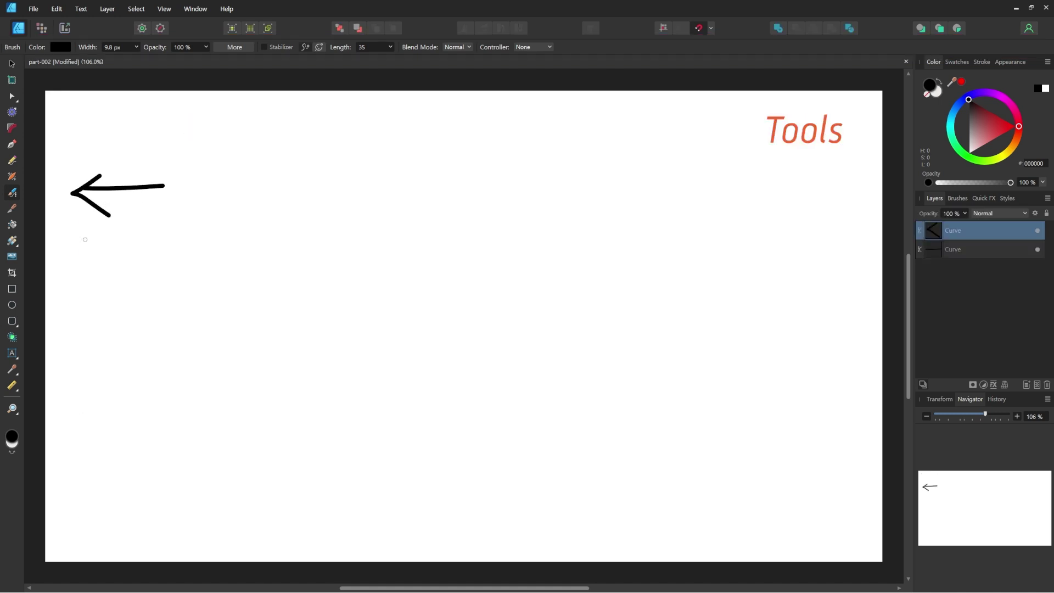
- Float the Tools panel over the canvas as a separate two-column palette and dock it again
key(v)
key(ctrl+shift+t)
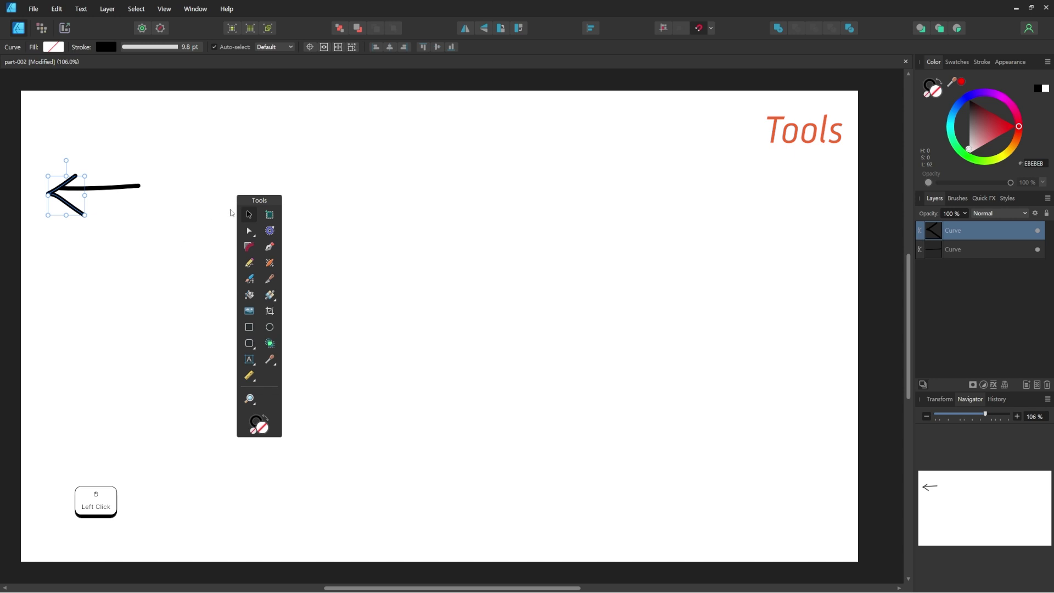
drag(275, 201, 251, 175)
click(250, 175)
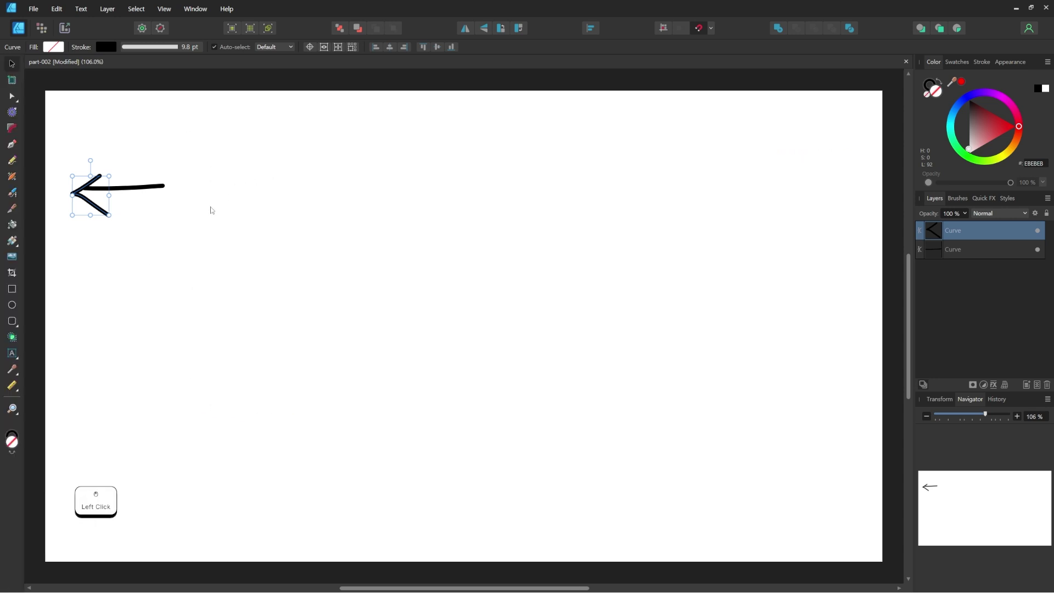
- Undo the left-pointing arrow and paint an arrow pointing up and right near the page's upper-right corner
key(ctrl+z)
key(ctrl+z)
key(b)
mouse_move(709, 206)
mouse_down()
mouse_move(811, 172)
mouse_move(792, 206)
mouse_up()
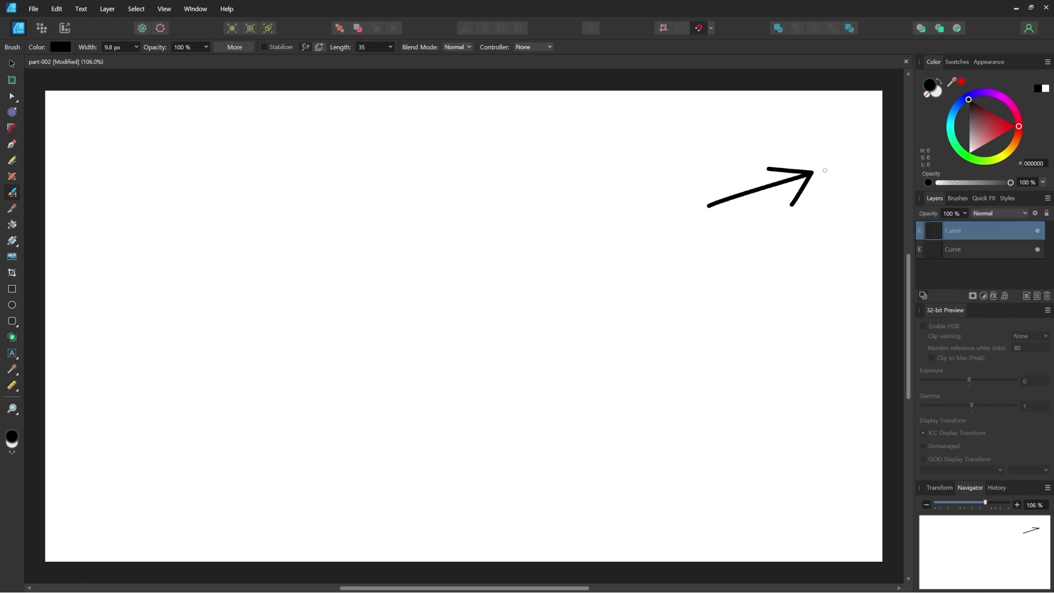
- View the Swatches, return to Color, and check the list of panels that can be shown or hidden
click(957, 62)
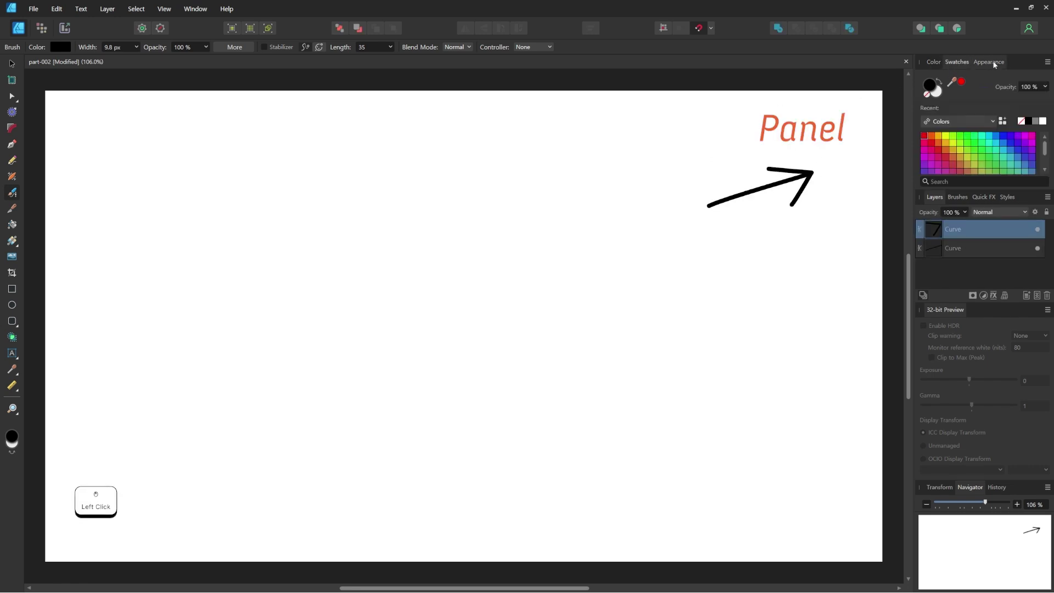
click(934, 61)
click(195, 9)
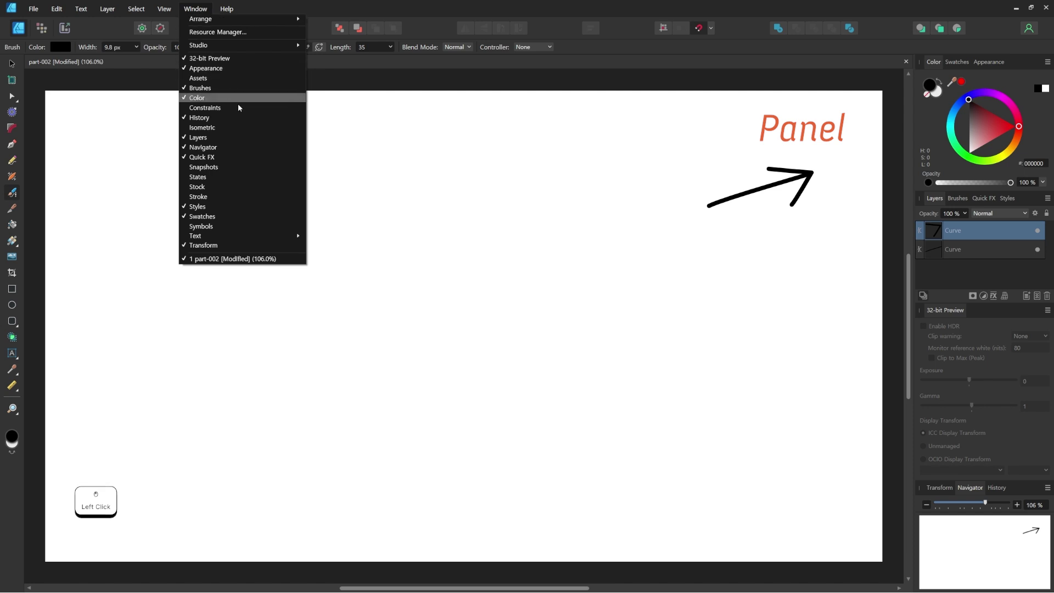
click(237, 125)
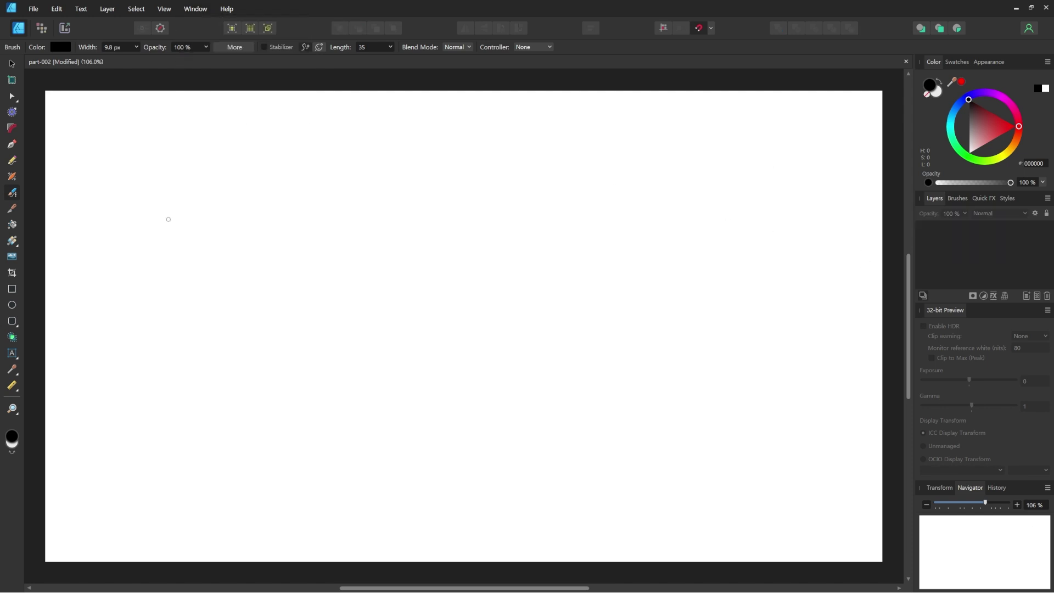
- Paint a freehand brush stroke in the page's upper-left area and undo it
mouse_move(182, 225)
mouse_down()
mouse_move(94, 163)
mouse_move(68, 118)
mouse_move(63, 152)
mouse_move(118, 144)
mouse_up()
key(ctrl+z)
key(ctrl+z)
- Draw a large circle on the left half of the page and fill it with pink FF006C
key(m)
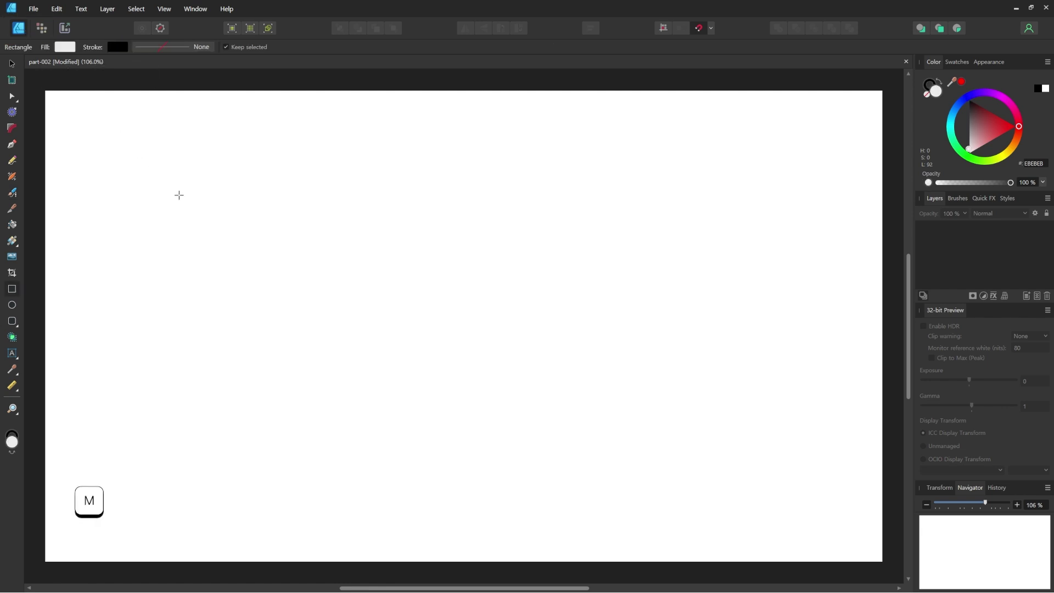
key(m)
drag(164, 182, 356, 360)
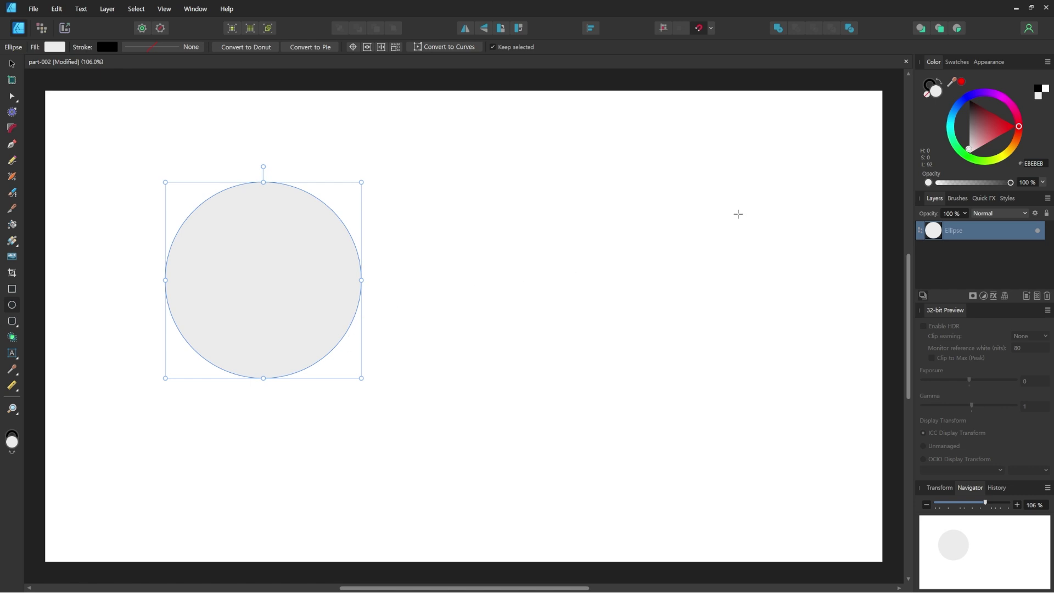
click(1013, 113)
- Inspect the pink circle's edge at very high magnification, return to the full page and deselect the circle
key(z)
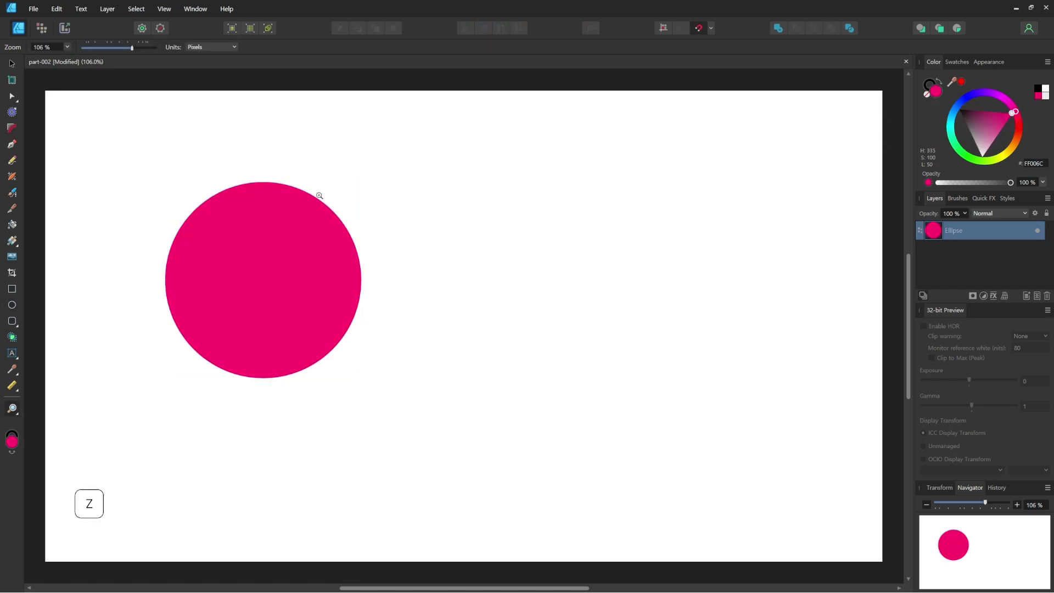
drag(315, 193, 525, 162)
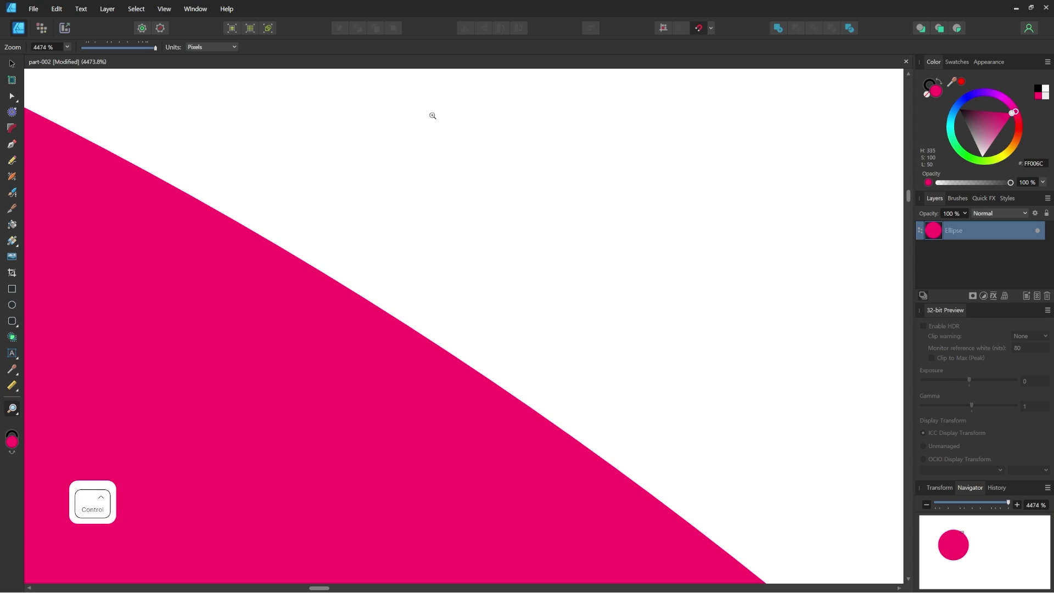
key(ctrl+0)
key(v)
key(ctrl+d)
- Switch to the Pixel Persona and paint a thick pink ring beside the circle with the brush
click(41, 28)
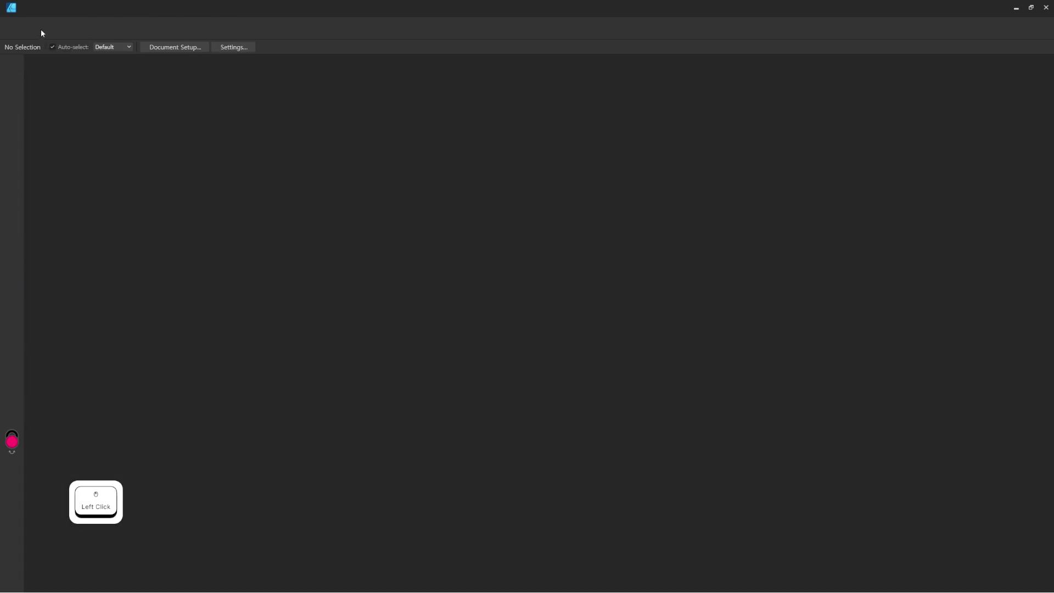
key(b)
mouse_move(505, 322)
mouse_down()
mouse_move(408, 258)
mouse_move(463, 204)
mouse_move(585, 223)
mouse_move(611, 290)
mouse_move(560, 336)
mouse_move(486, 332)
mouse_move(429, 279)
mouse_move(457, 244)
mouse_move(537, 229)
mouse_move(463, 219)
mouse_up()
- Inspect the painted ring's edge at very high magnification and return to the full page
key(z)
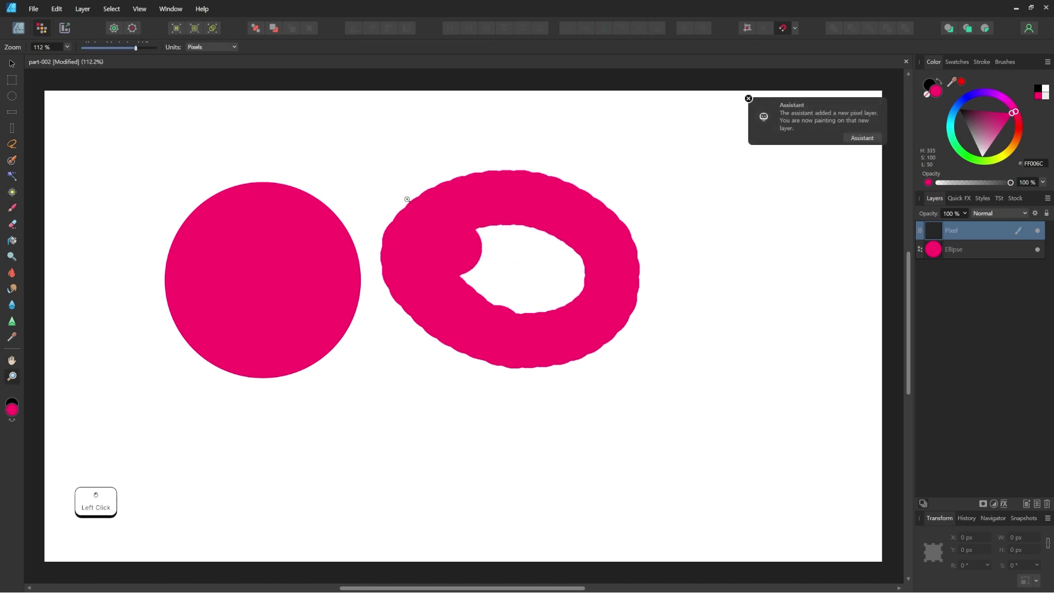
scroll(400, 199, up, 10)
scroll(405, 326, up, 6)
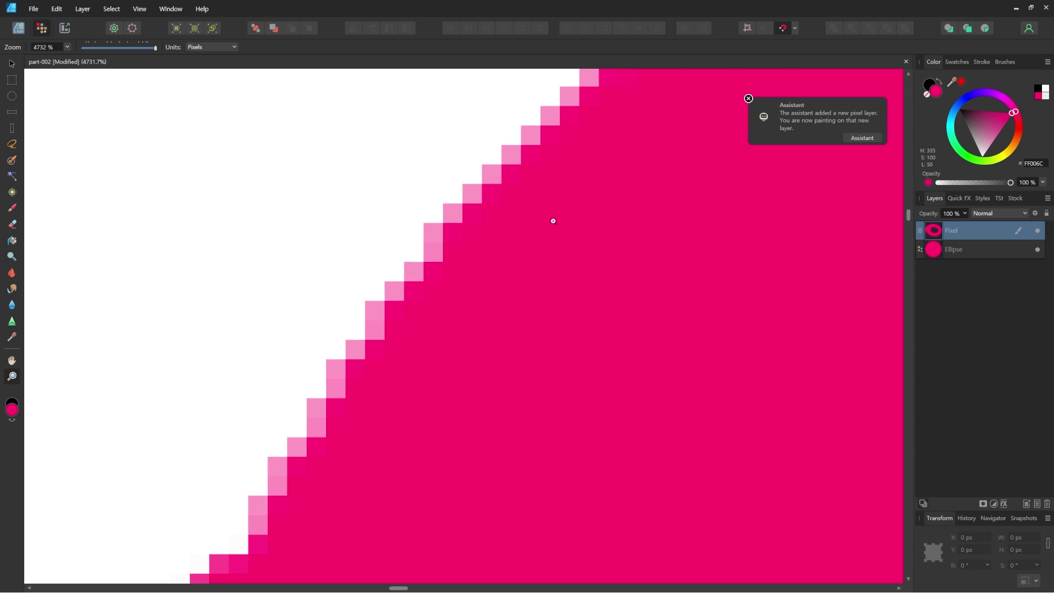
key(ctrl+0)
- Switch to the Export Persona and draw one slice around the circle and another of about 623 x 569 px around the ring
click(66, 30)
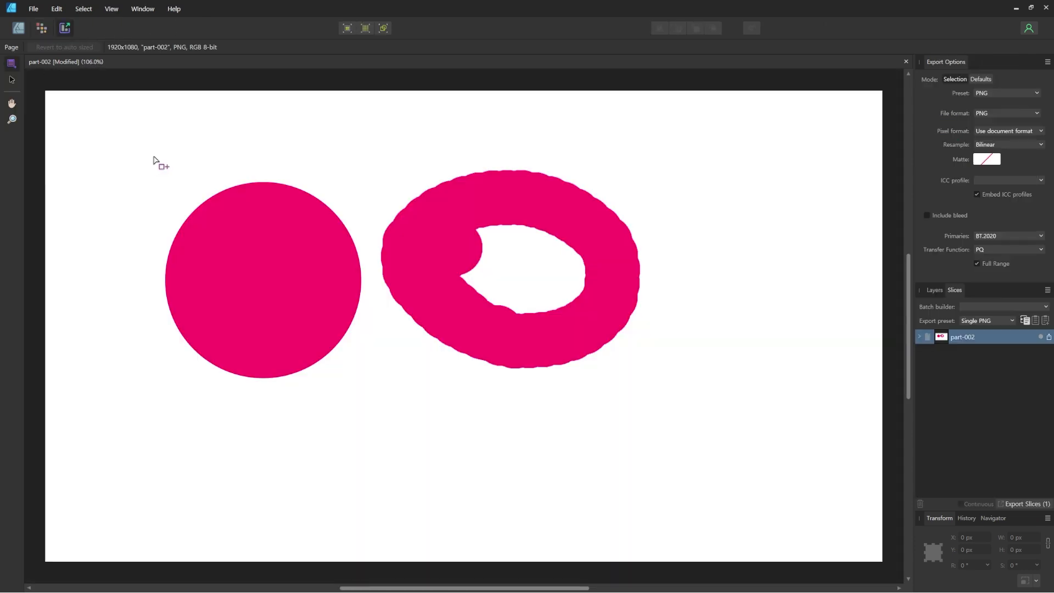
drag(153, 157, 652, 156)
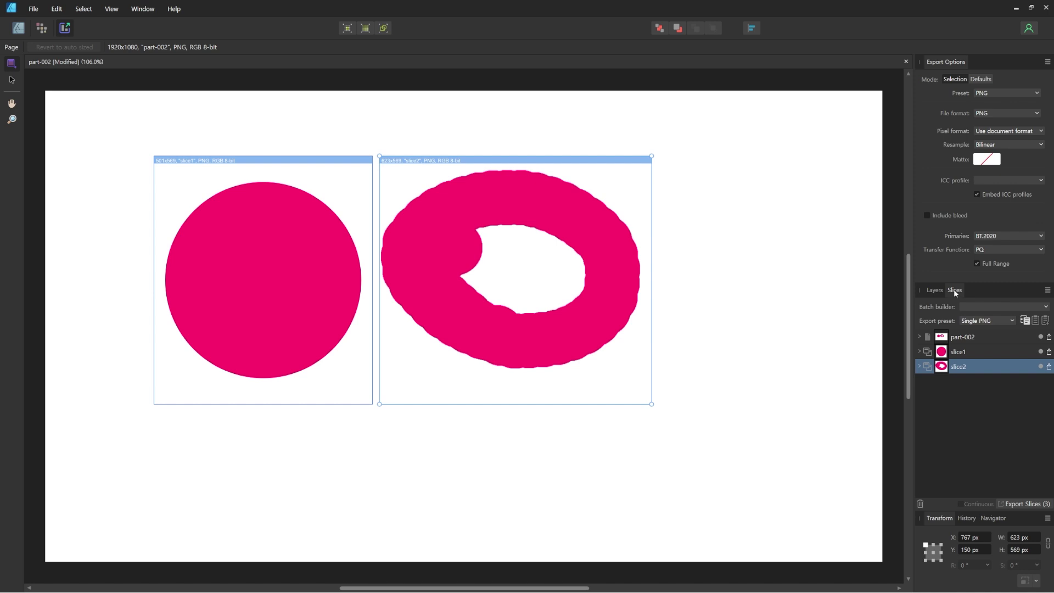
- Float the Slices panel over the canvas, close it, show it again and dock it back beside Layers
drag(954, 289, 744, 222)
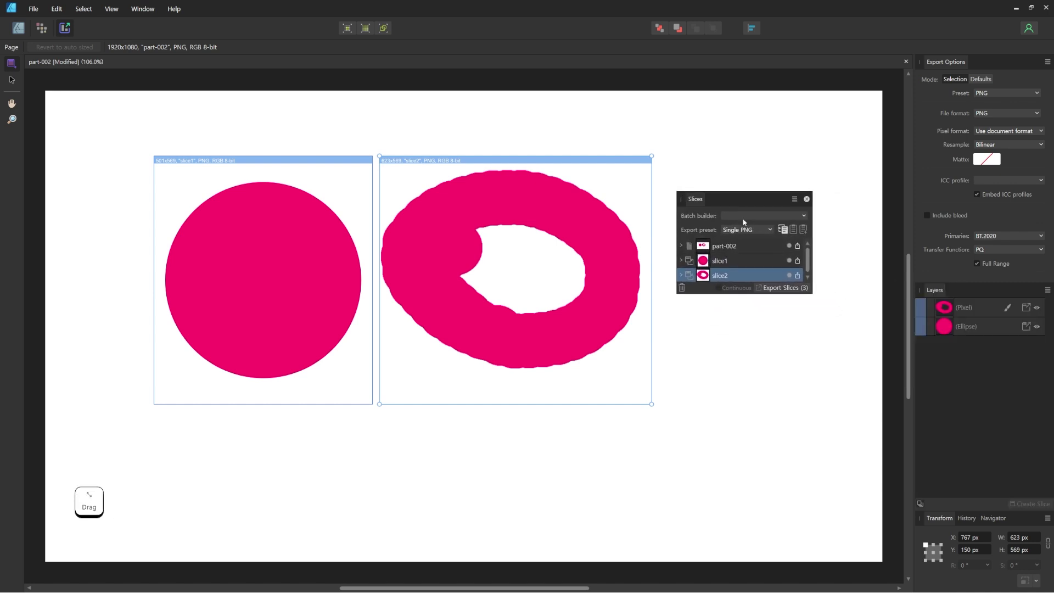
click(791, 288)
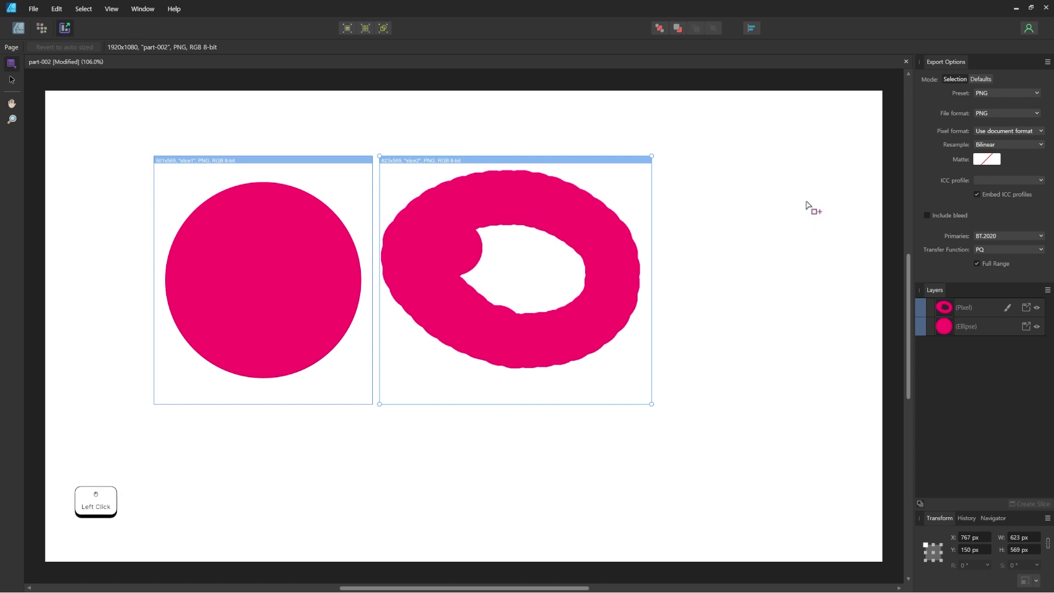
click(146, 9)
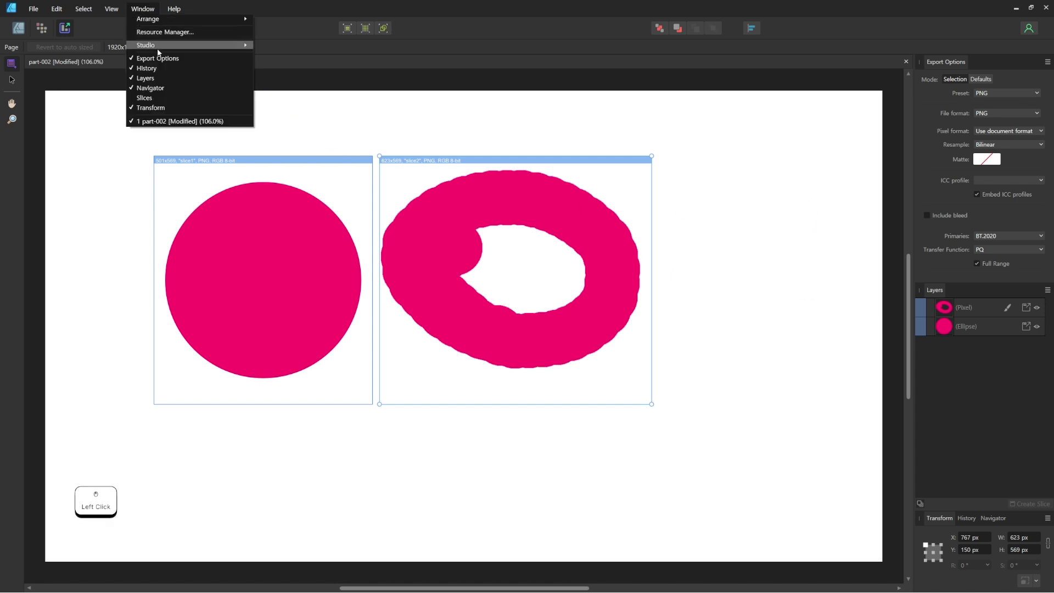
click(145, 98)
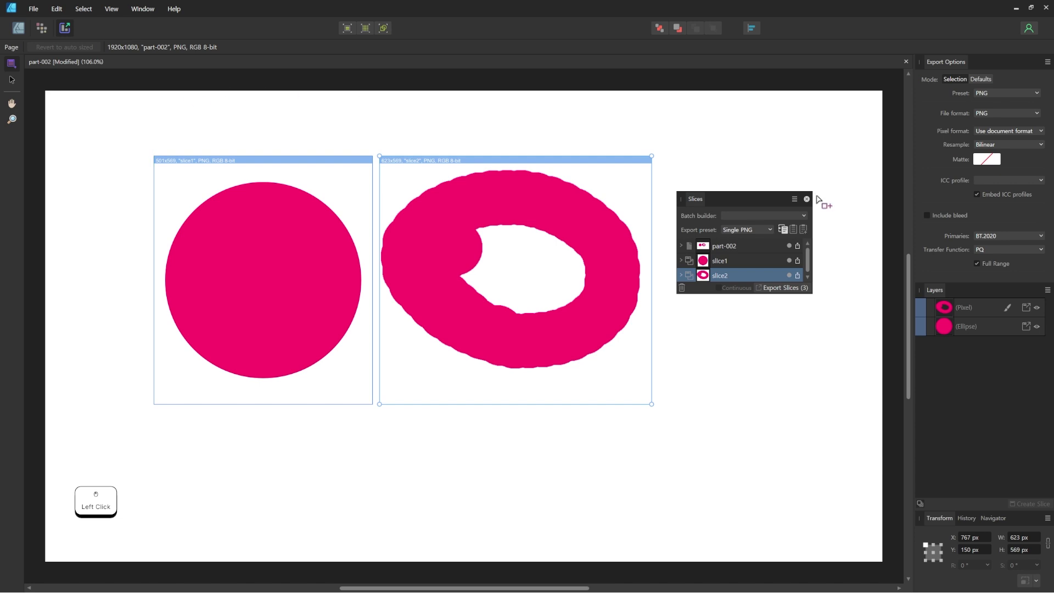
drag(743, 198, 968, 291)
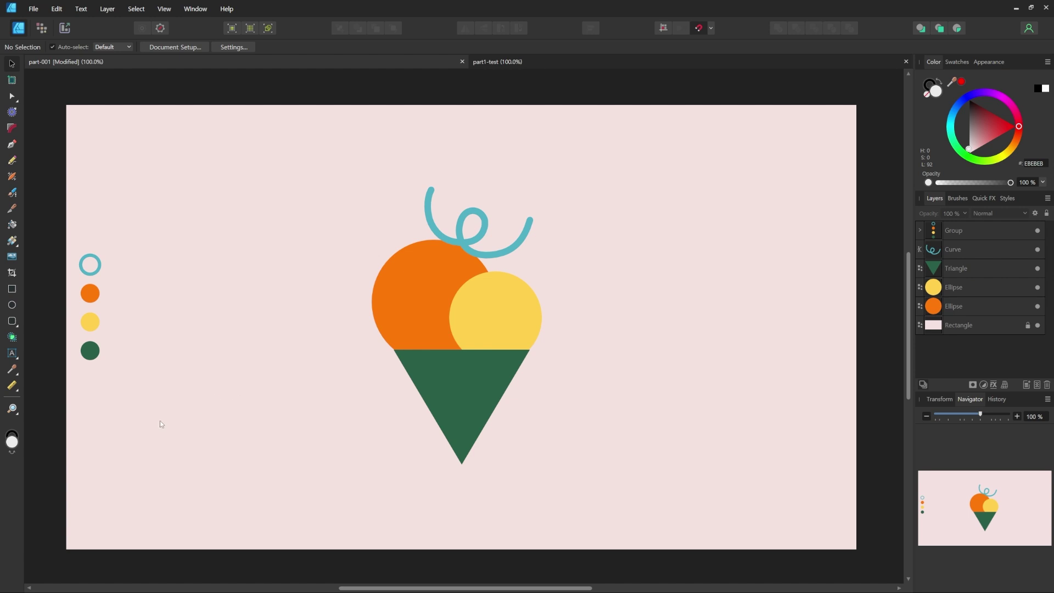
- Float the Tools panel over the ice cream artwork in part-001
click(12, 467)
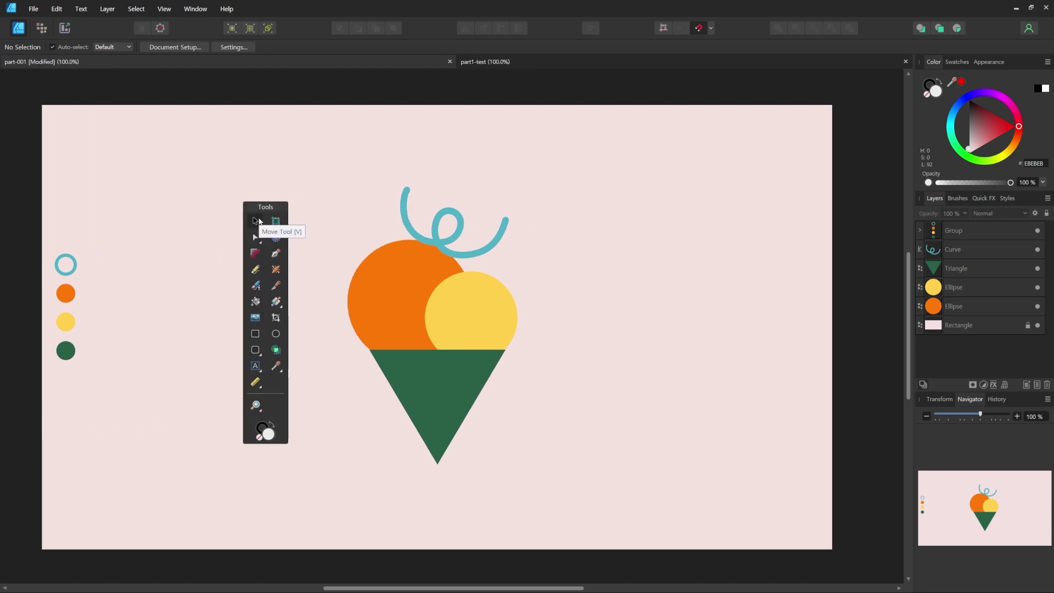
- Try moving the orange scoop with the Move tool and undo the change
click(446, 301)
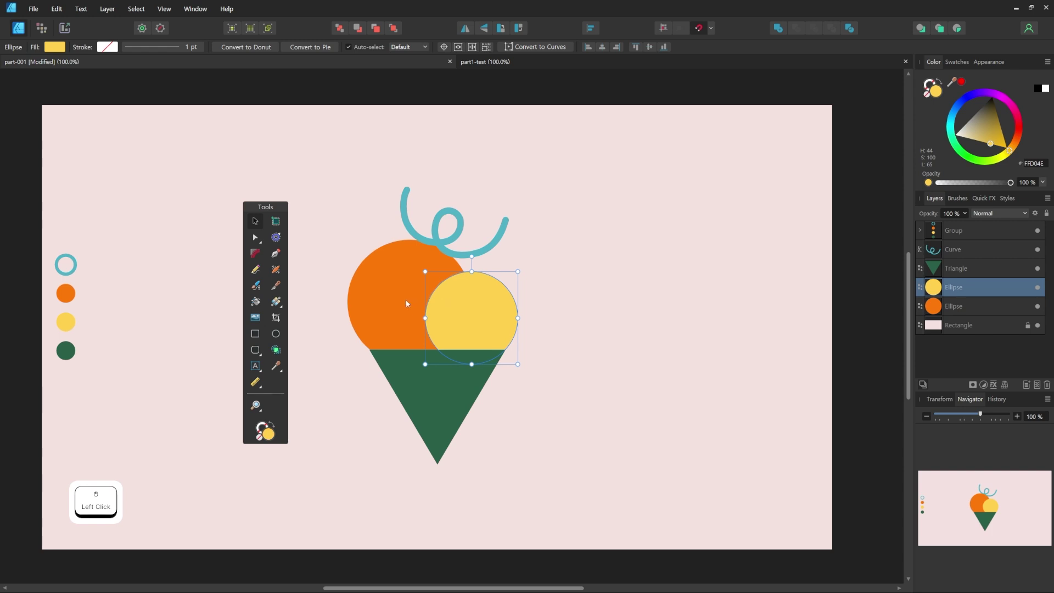
mouse_move(406, 301)
mouse_down()
mouse_move(372, 252)
mouse_move(391, 288)
mouse_up()
key(ctrl+z)
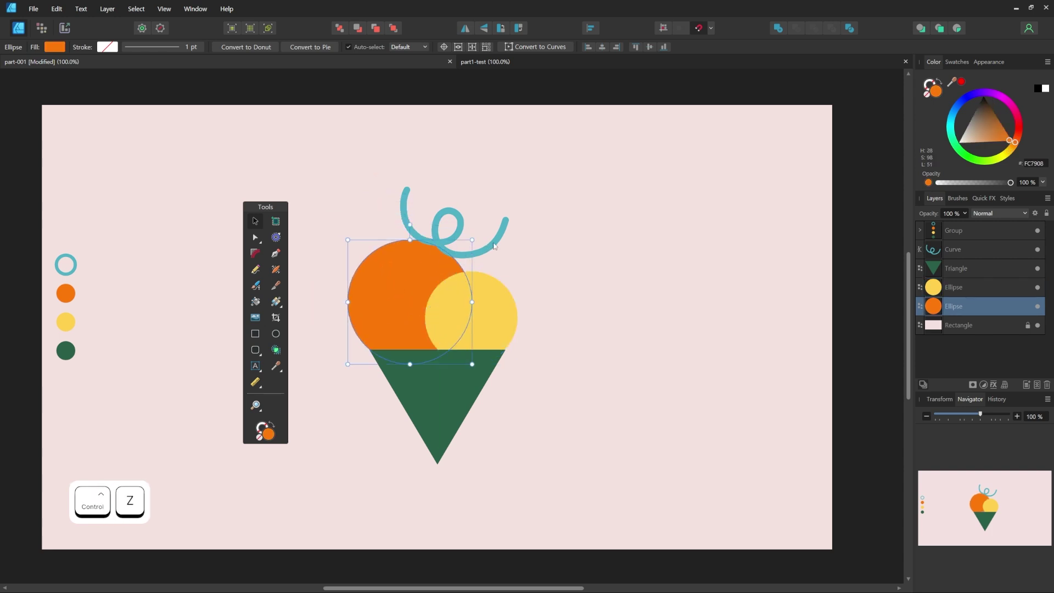
- Try transforming the blue squiggle by its corner and shearing it by about 15 degrees, undoing each change
click(494, 245)
drag(498, 168, 519, 163)
key(ctrl+z)
drag(514, 203, 519, 241)
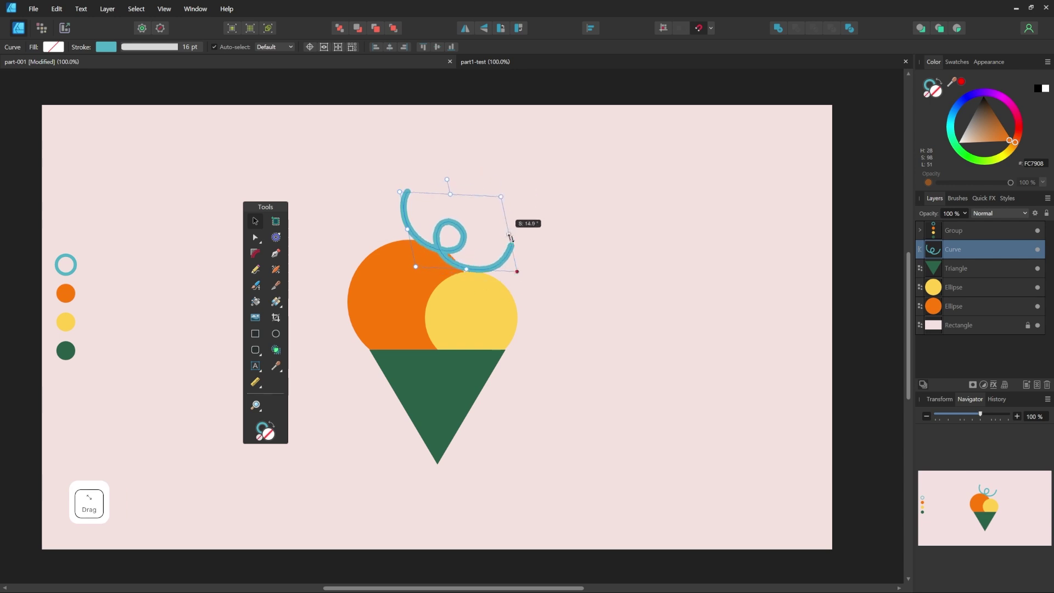
key(ctrl+z)
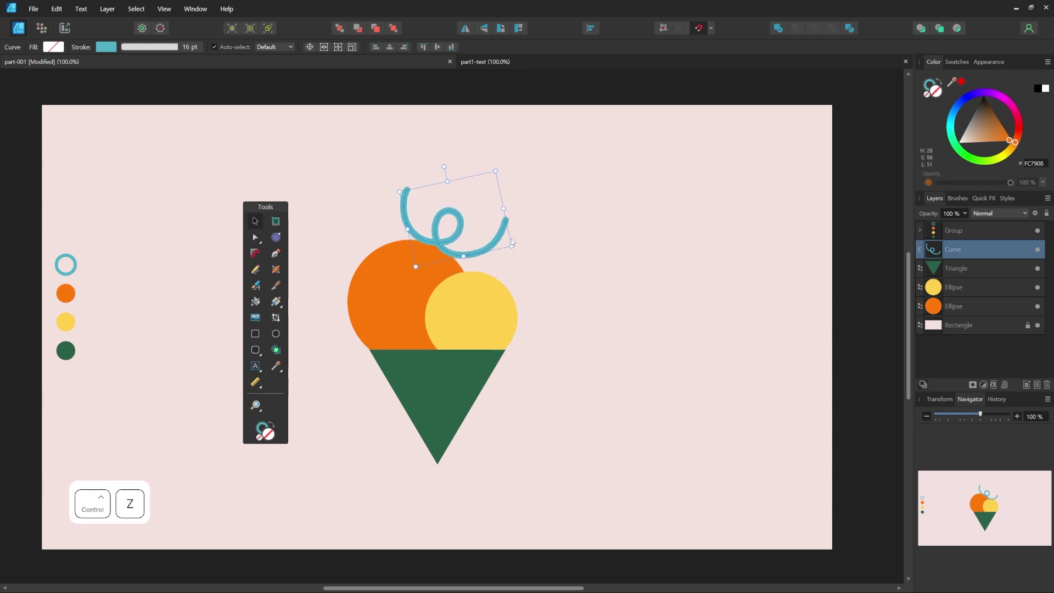
- Try drawing three artboards, one around the ice cream and two stacked beside it, and undo all three
click(275, 222)
drag(317, 150, 581, 519)
drag(593, 151, 826, 323)
drag(592, 335, 823, 501)
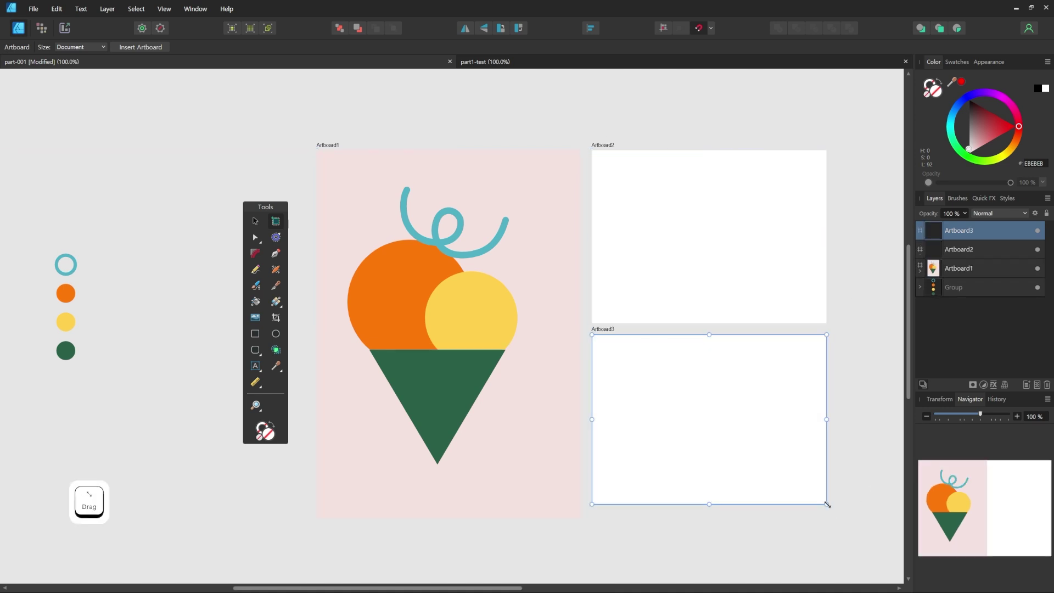
key(ctrl+z)
key(ctrl+z)
key(ctrl+z)
- Try reshaping the blue squiggle's upper-left end with the Node tool and undo the change
click(257, 239)
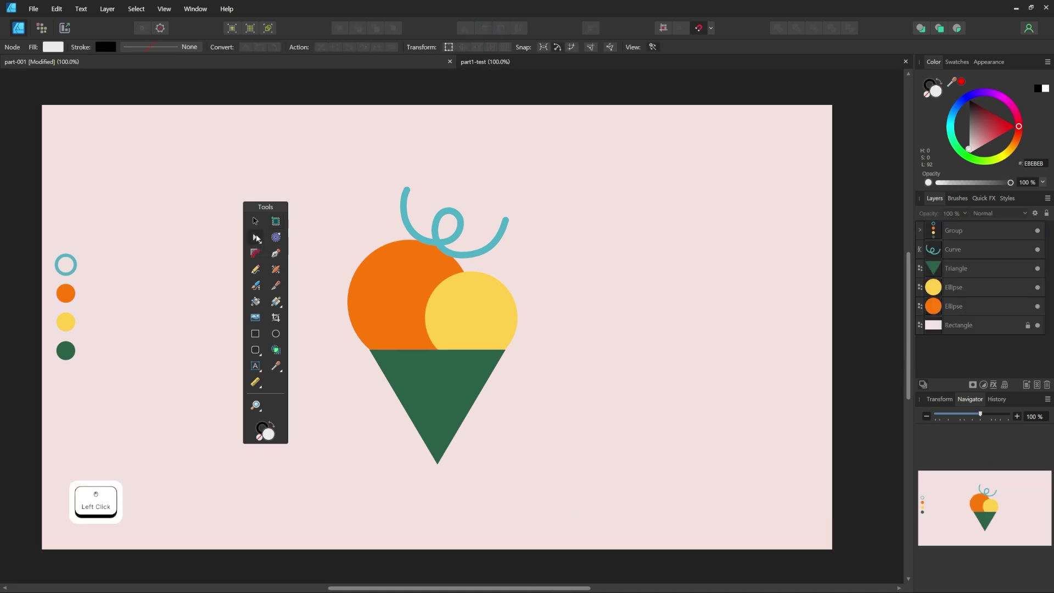
click(403, 215)
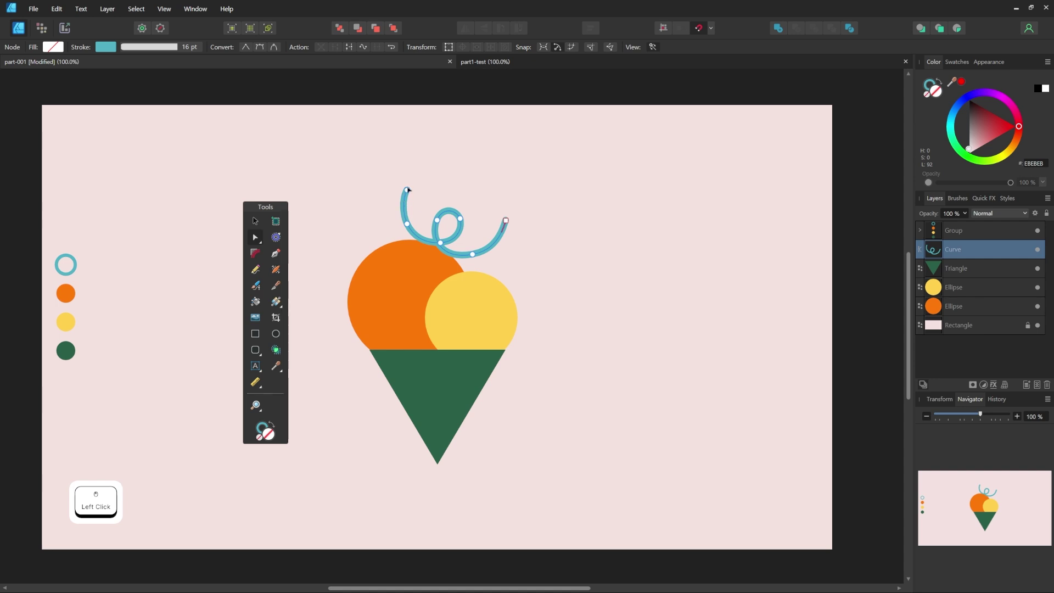
drag(408, 190, 364, 192)
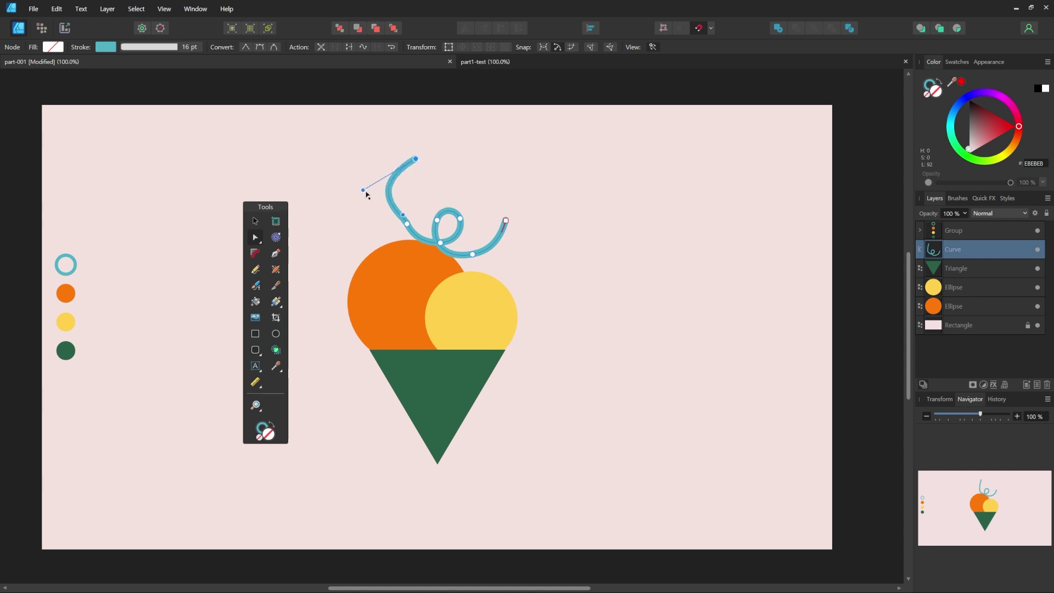
key(ctrl+z)
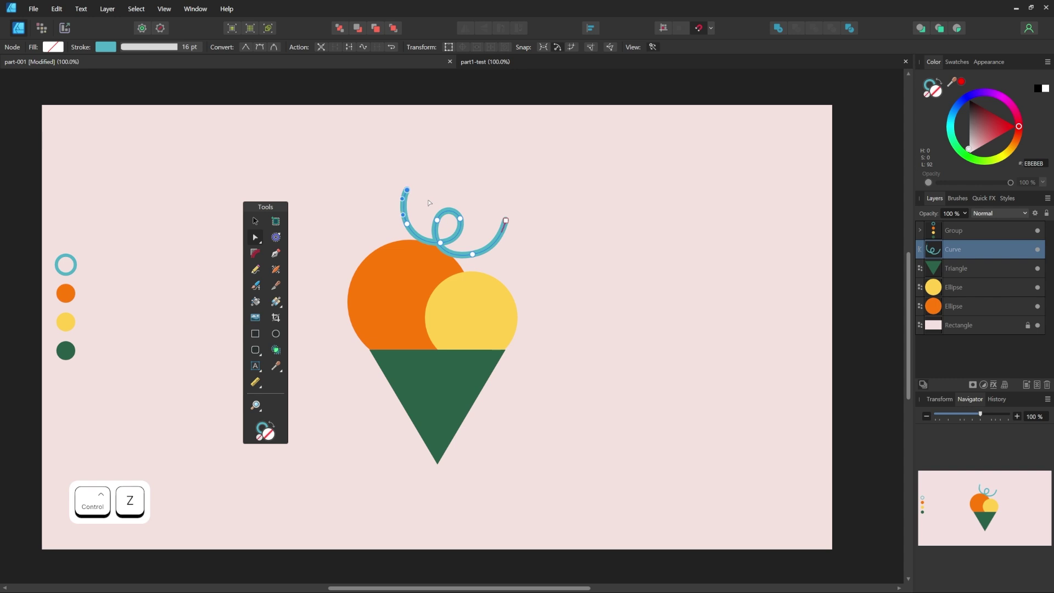
- Convert the orange circle to curves, try shifting its leftmost node outward, undo the shift and deselect the shape
click(380, 310)
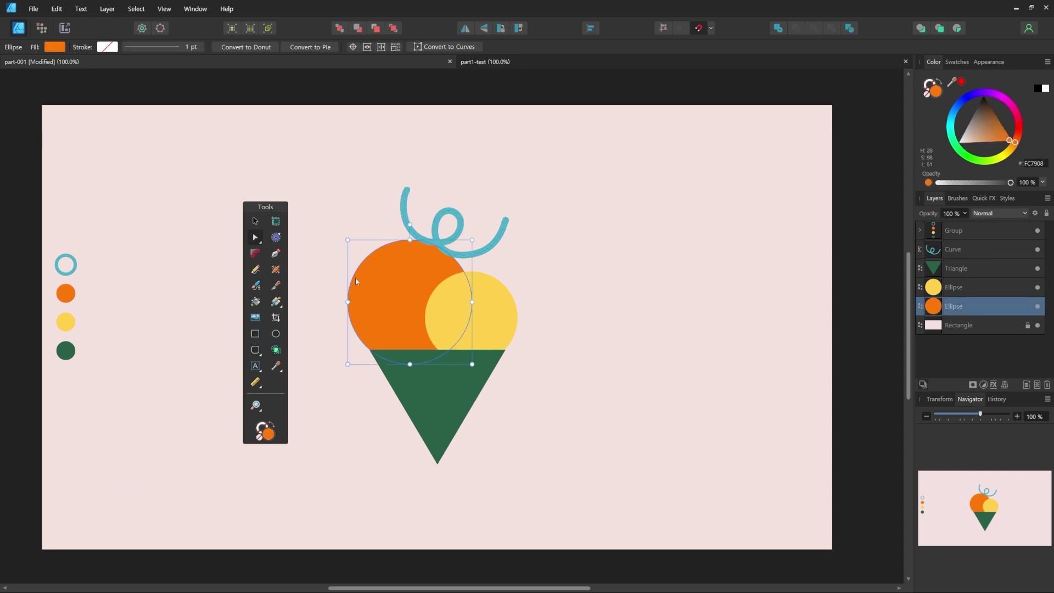
key(ctrl+Return)
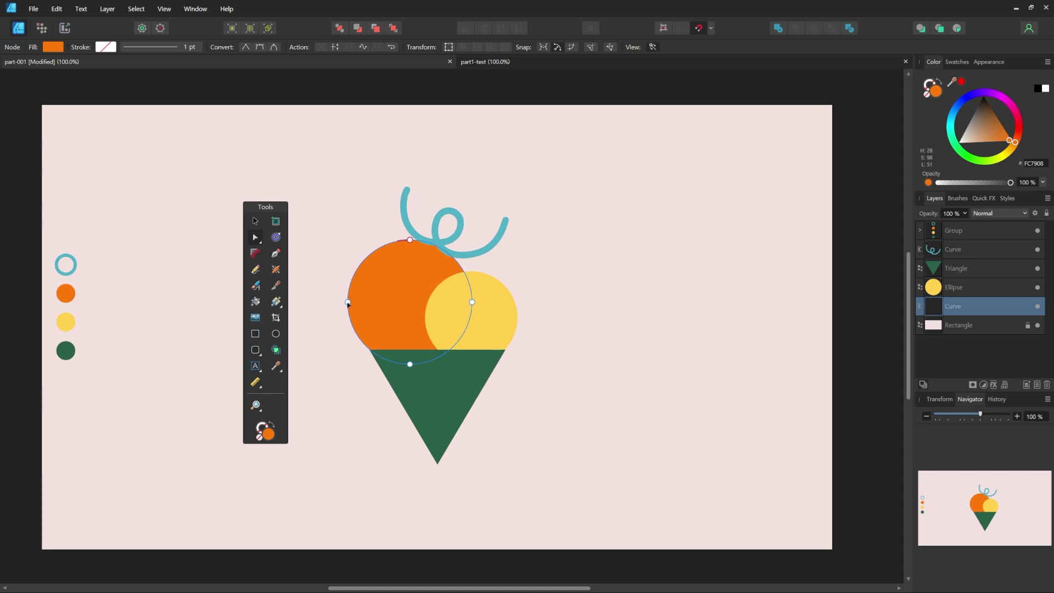
click(348, 302)
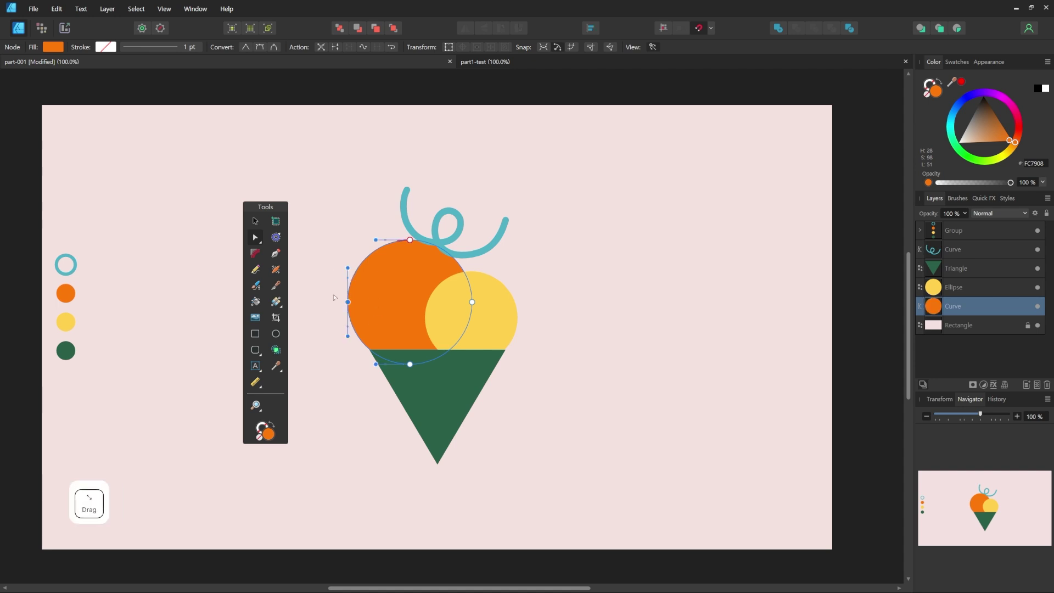
drag(348, 305, 346, 305)
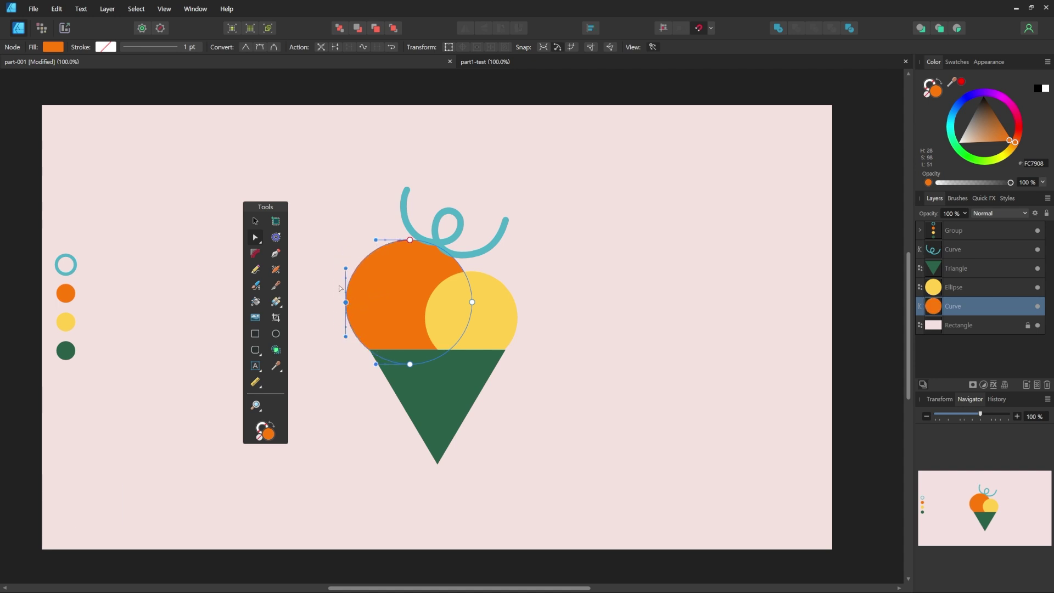
key(ctrl+z)
click(334, 286)
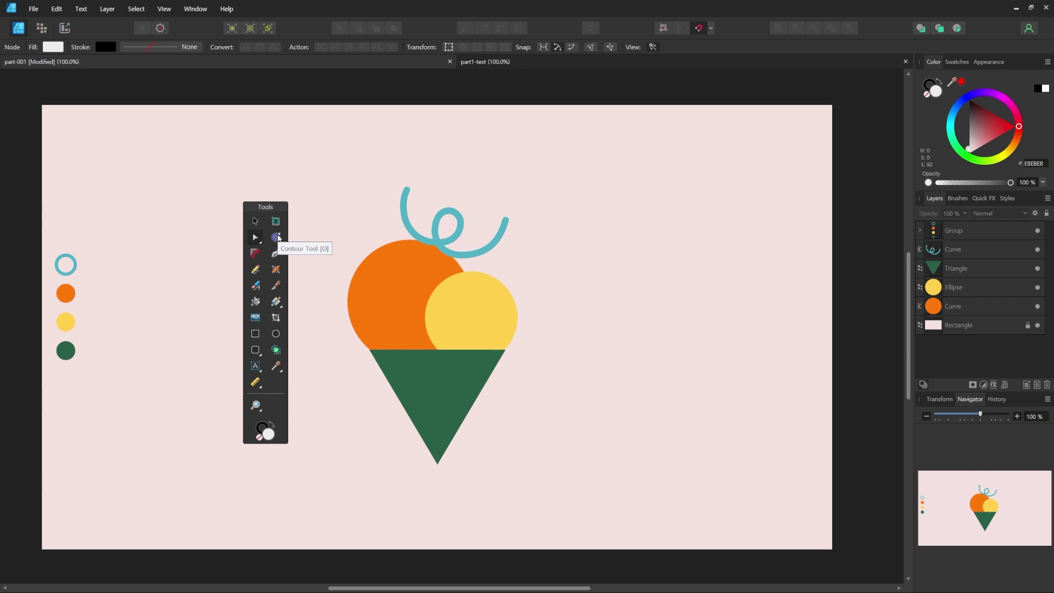
- Try the Contour tool on the blue squiggle with a radius of about -29 px and undo it
click(276, 237)
click(407, 228)
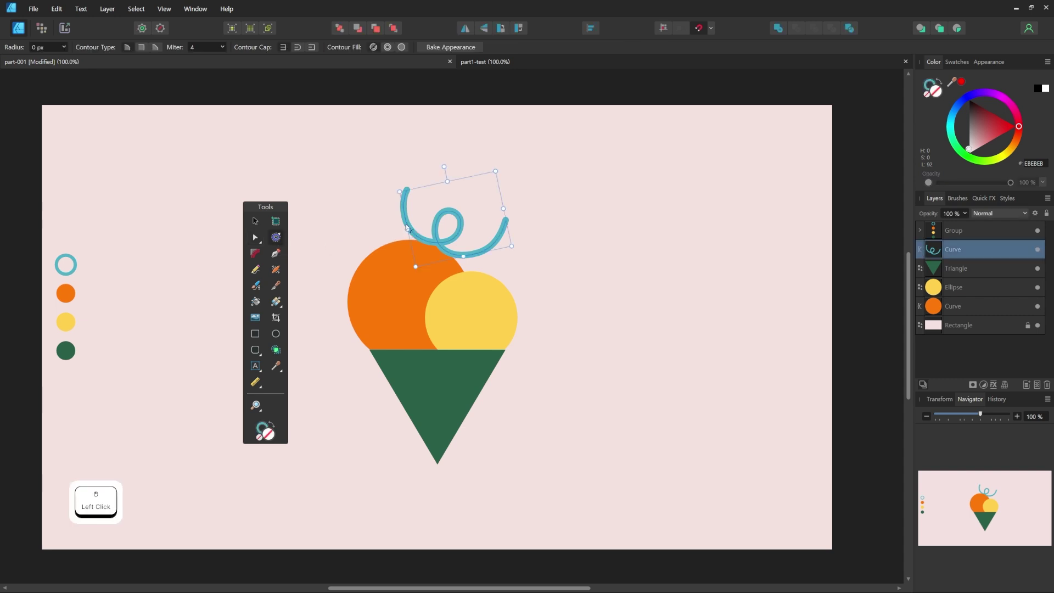
drag(407, 227, 394, 234)
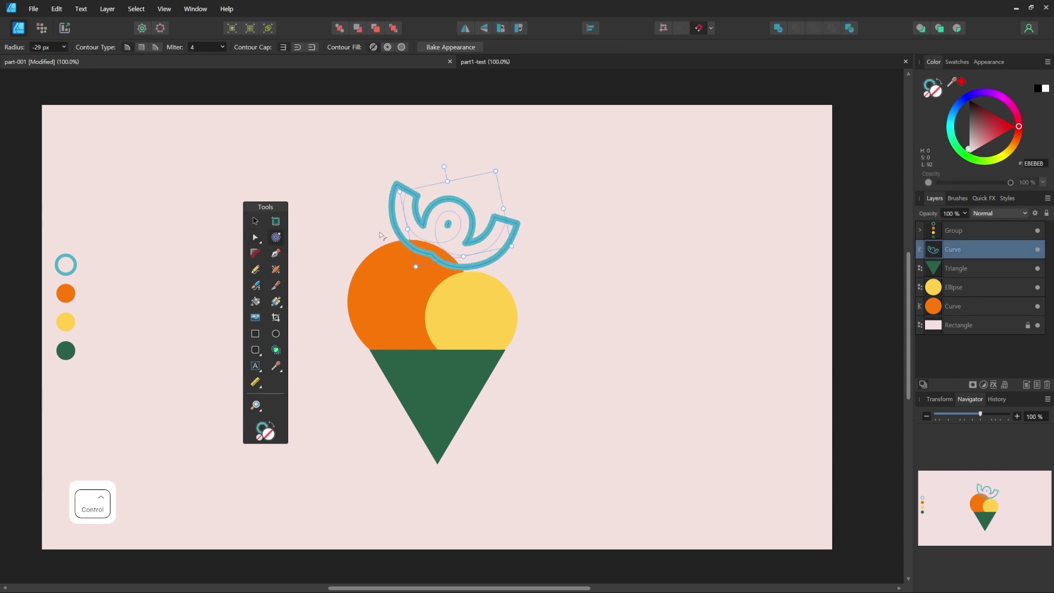
key(ctrl+z)
click(332, 238)
- Try rounding the tip of the green cone to about 42.7 px with the Corner tool and undo it
click(255, 253)
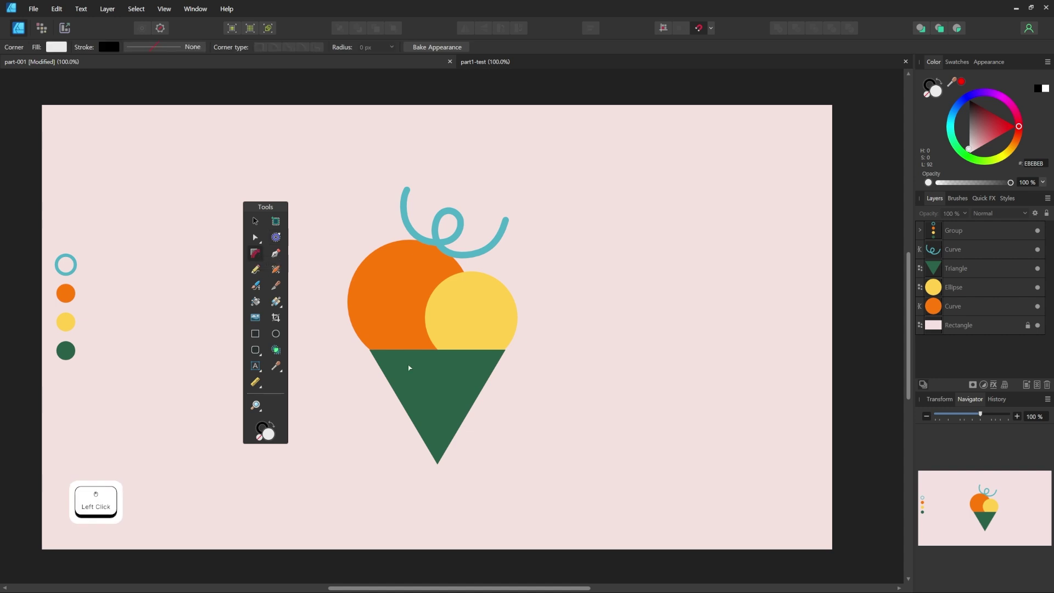
click(445, 432)
drag(437, 468, 441, 431)
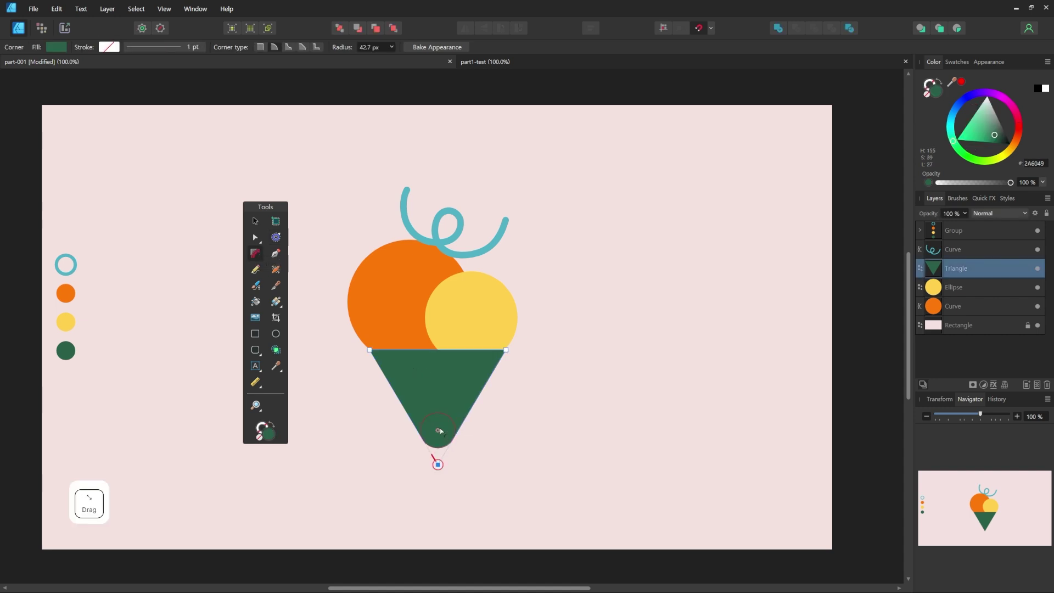
key(ctrl+z)
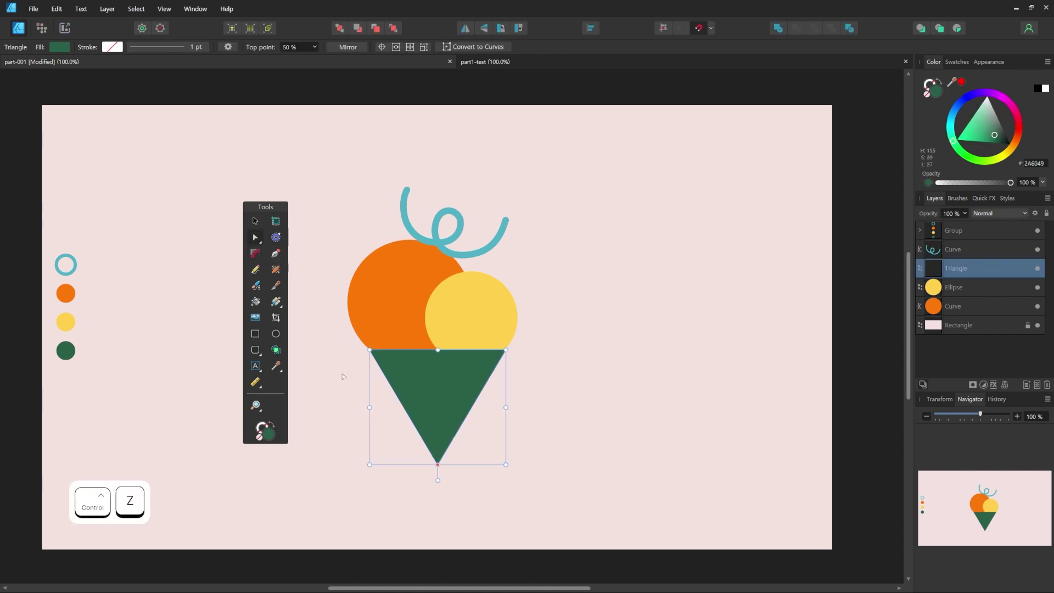
- Convert the green triangle to curves, try rounding all three corners together with the Corner tool and undo the rounding
click(423, 387)
key(ctrl+Return)
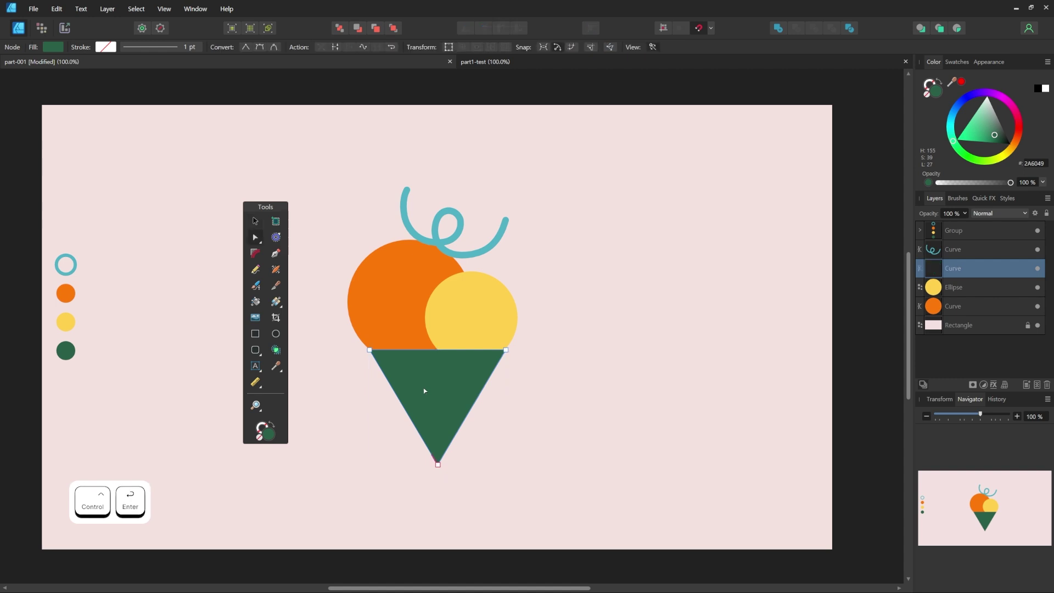
click(255, 253)
click(505, 350)
shift+click(438, 465)
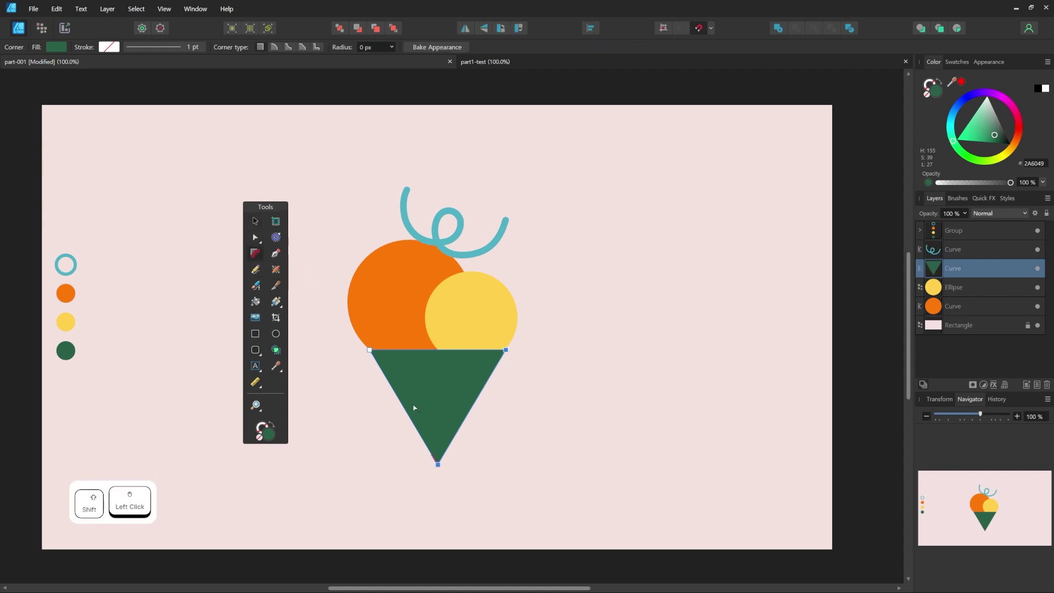
shift+click(371, 352)
drag(379, 356, 403, 380)
key(ctrl+z)
key(v)
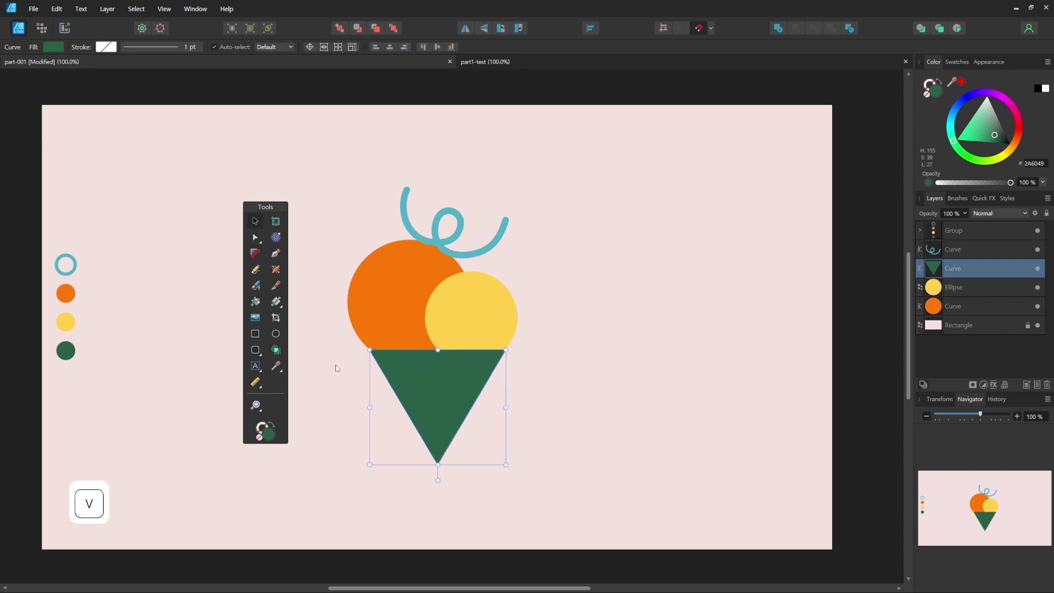
key(ctrl+z)
- Draw a zigzag line of straight segments across the upper part of the green cone with the Pen tool
click(277, 254)
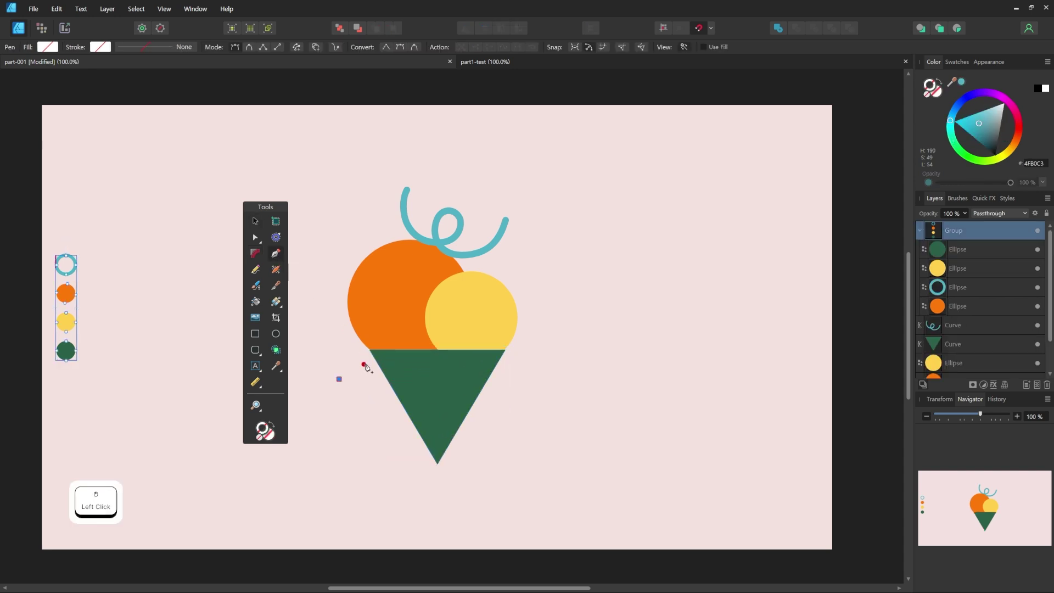
click(370, 364)
click(401, 388)
click(444, 364)
click(471, 392)
click(512, 364)
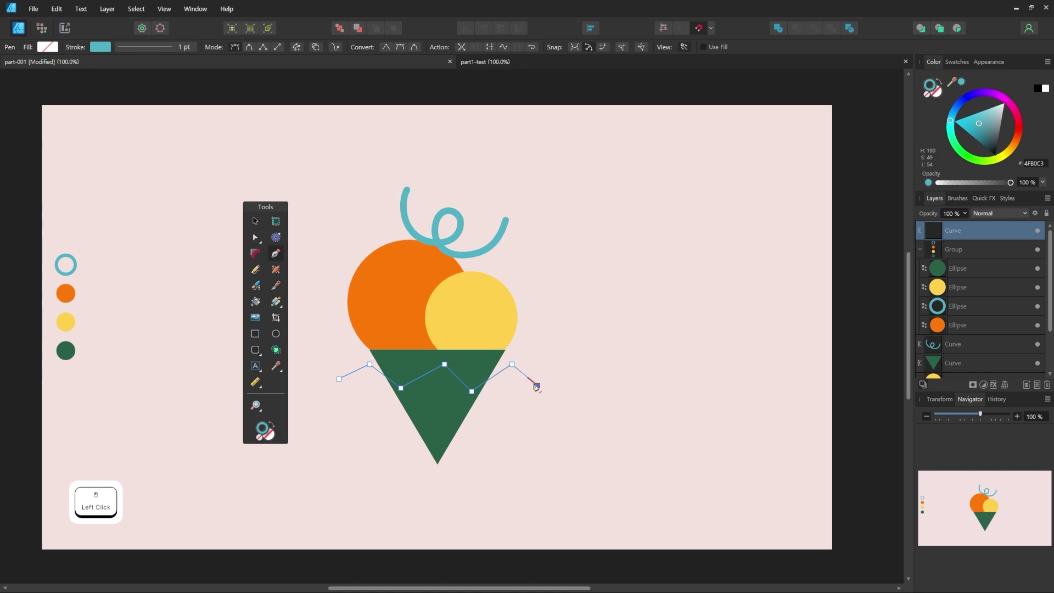
click(537, 386)
key(v)
- Draw a freehand wavy line across the cone below the zigzag with the Pencil tool and deselect it
click(255, 270)
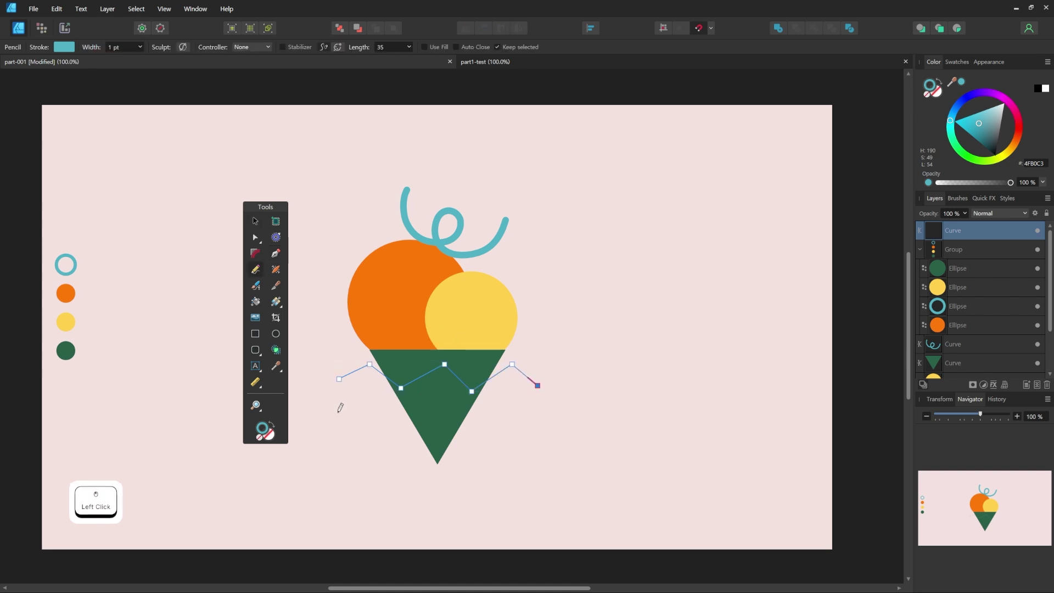
drag(332, 412, 378, 407)
drag(540, 411, 541, 411)
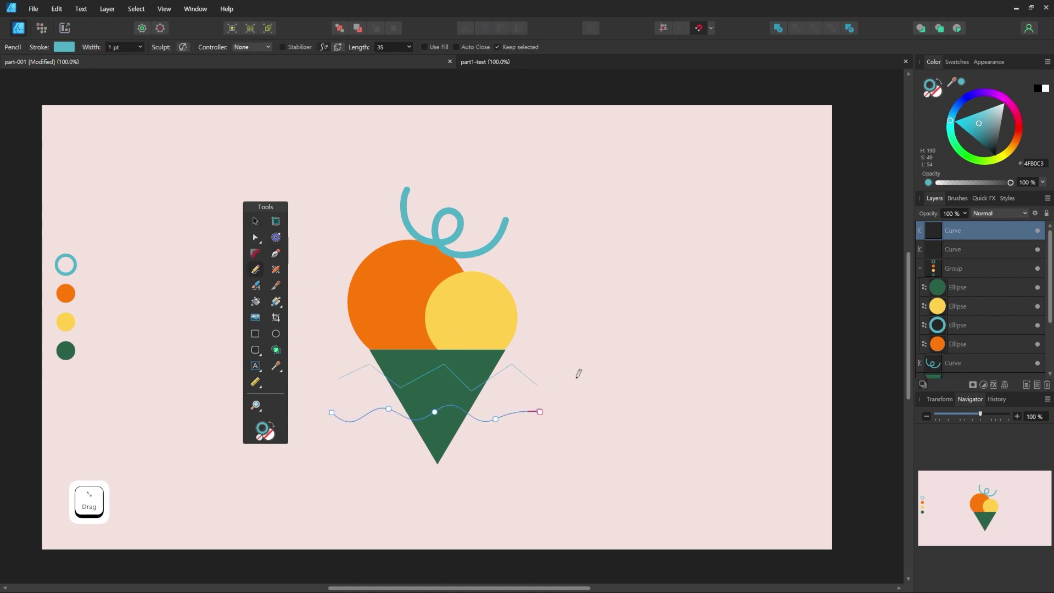
click(541, 372)
- Paint a wavy stroke across the cone's tip with the Vector Brush tool and the Acrylic Stroke 02 brush
click(269, 287)
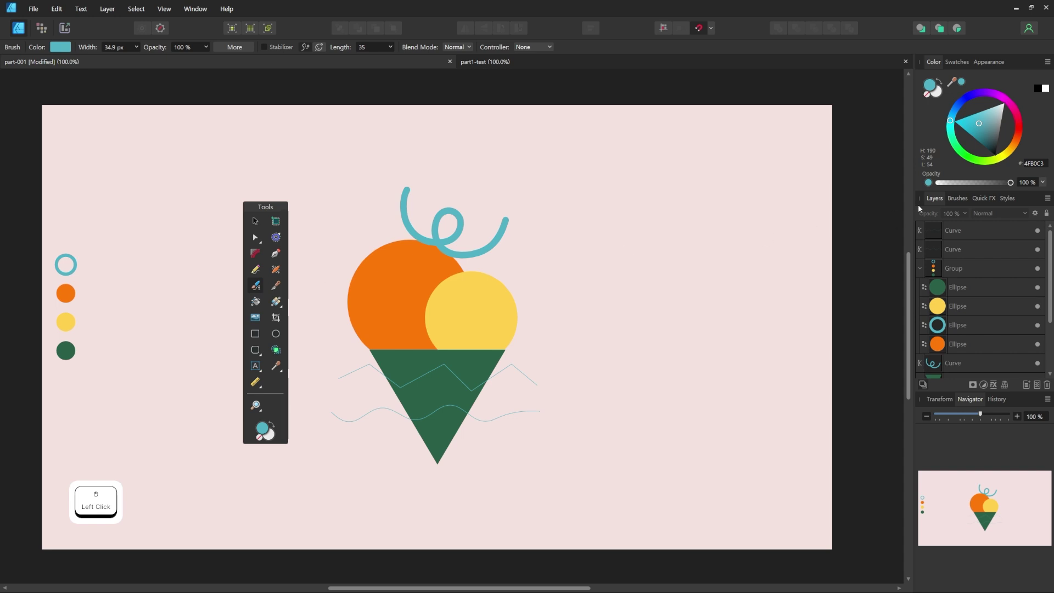
click(958, 199)
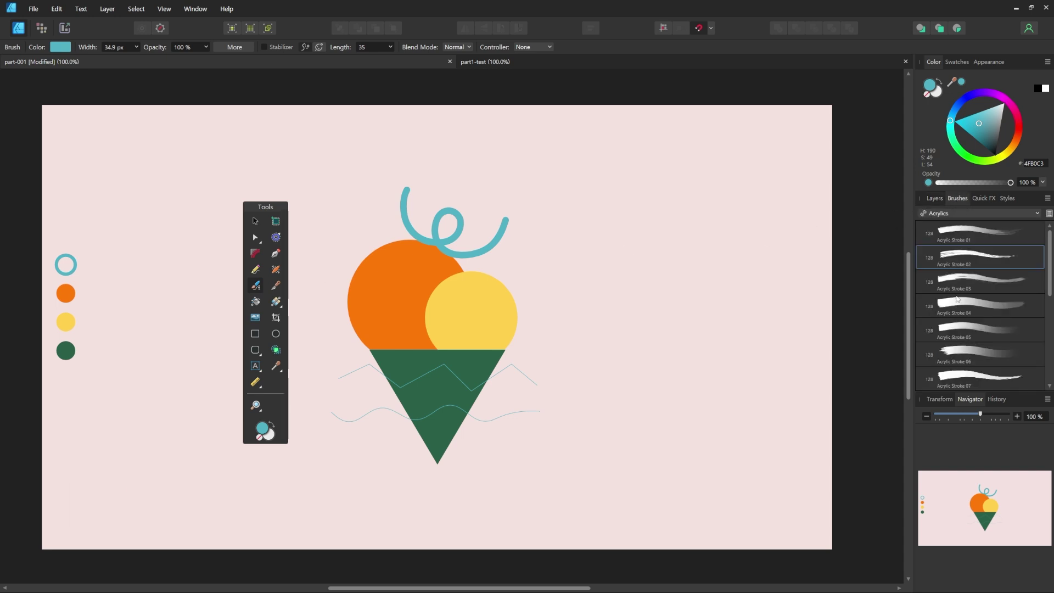
mouse_move(334, 447)
mouse_down()
mouse_move(420, 453)
mouse_move(554, 440)
mouse_move(567, 423)
mouse_up()
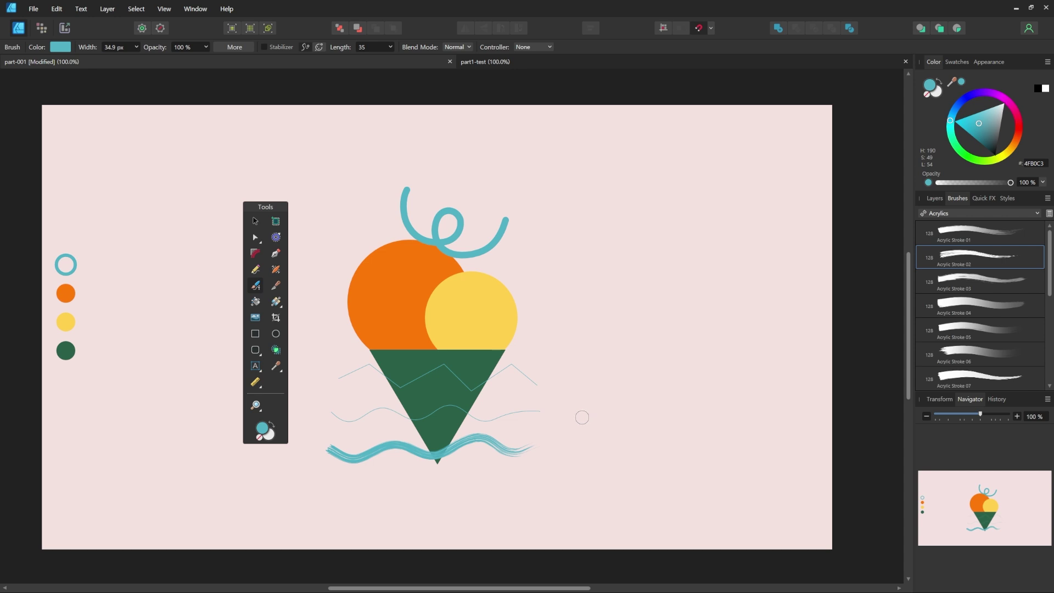
- Thicken the left part of the zigzag and of the wavy pencil line with the Stroke Width tool
click(276, 269)
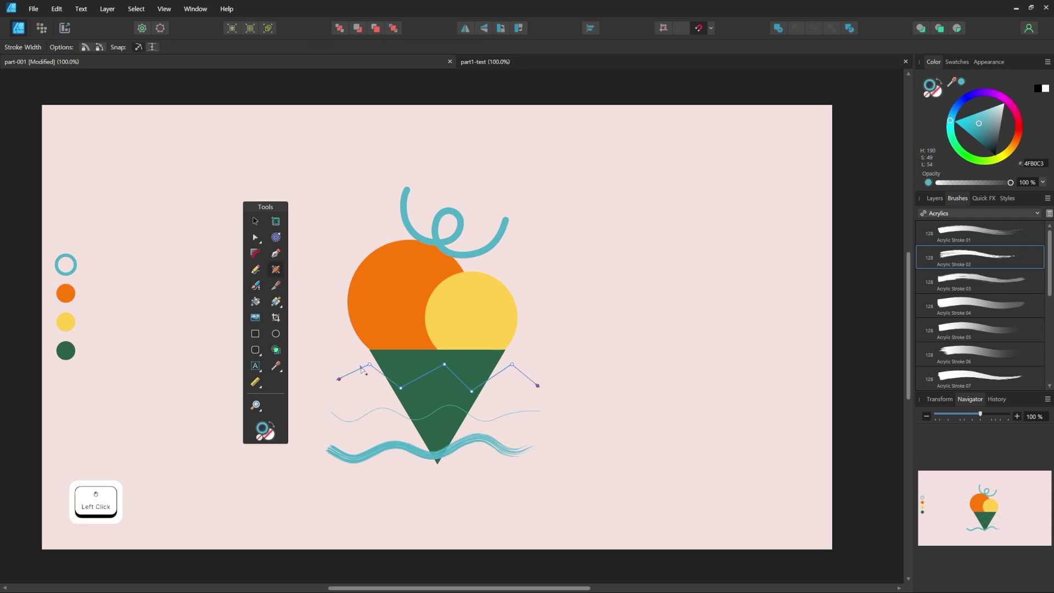
drag(362, 371, 384, 423)
click(379, 410)
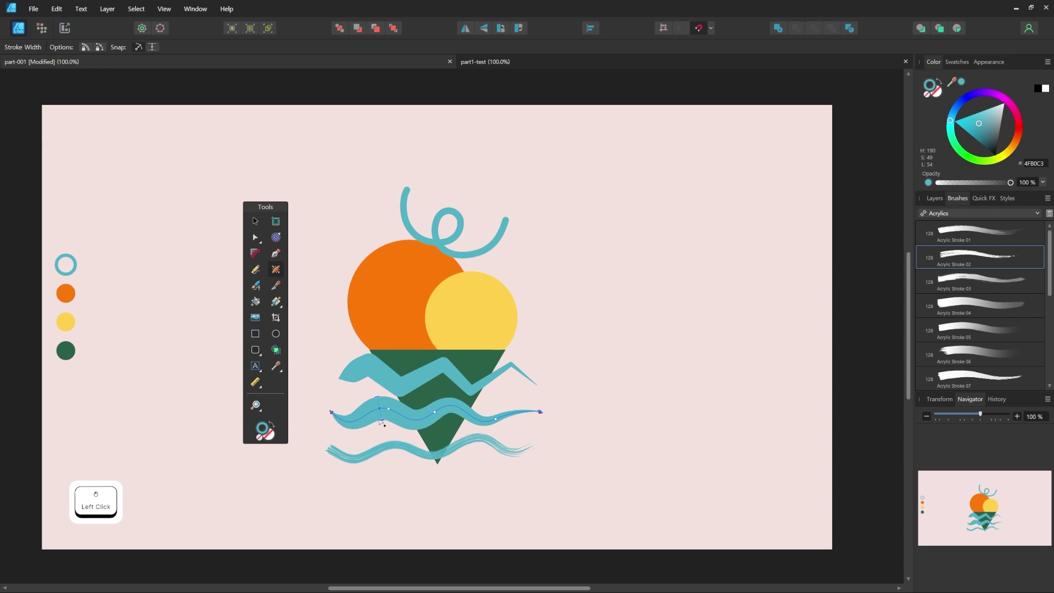
- Delete the zigzag, the wavy pencil line and the brush stroke together
key(v)
click(374, 426)
shift+click(371, 397)
shift+click(352, 381)
key(Delete)
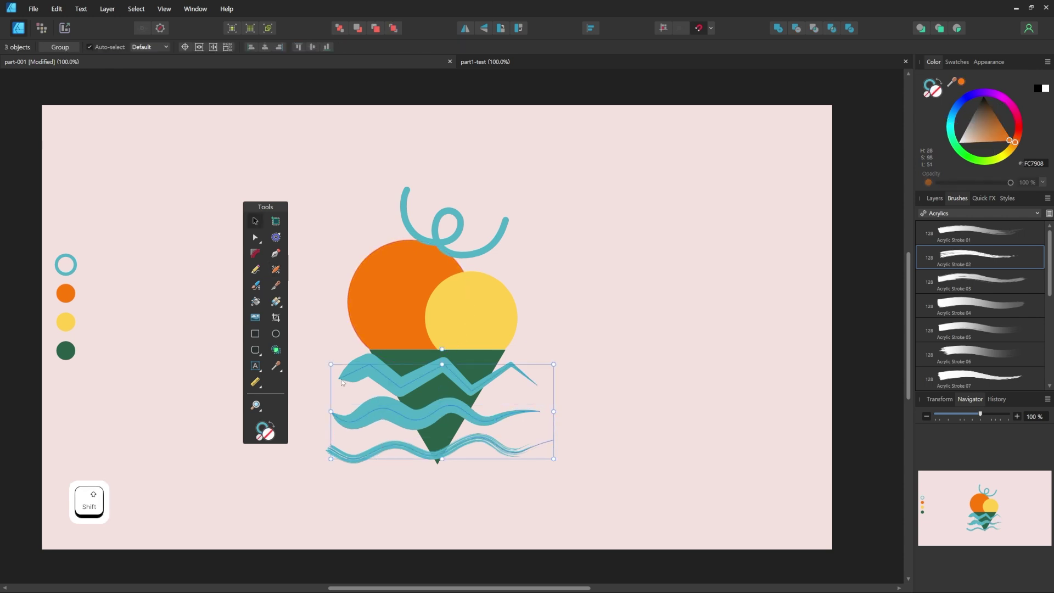
- Slice the orange circle along a curved diagonal from upper right to lower left with the Knife tool and deselect it
click(276, 285)
click(384, 295)
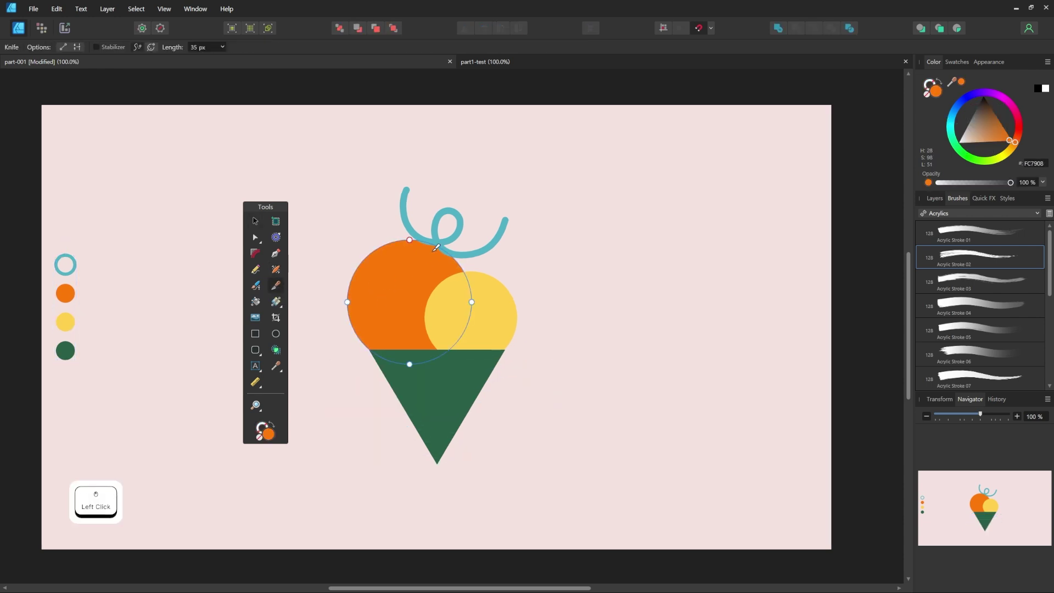
mouse_move(445, 242)
mouse_down()
mouse_move(412, 298)
mouse_move(336, 330)
mouse_up()
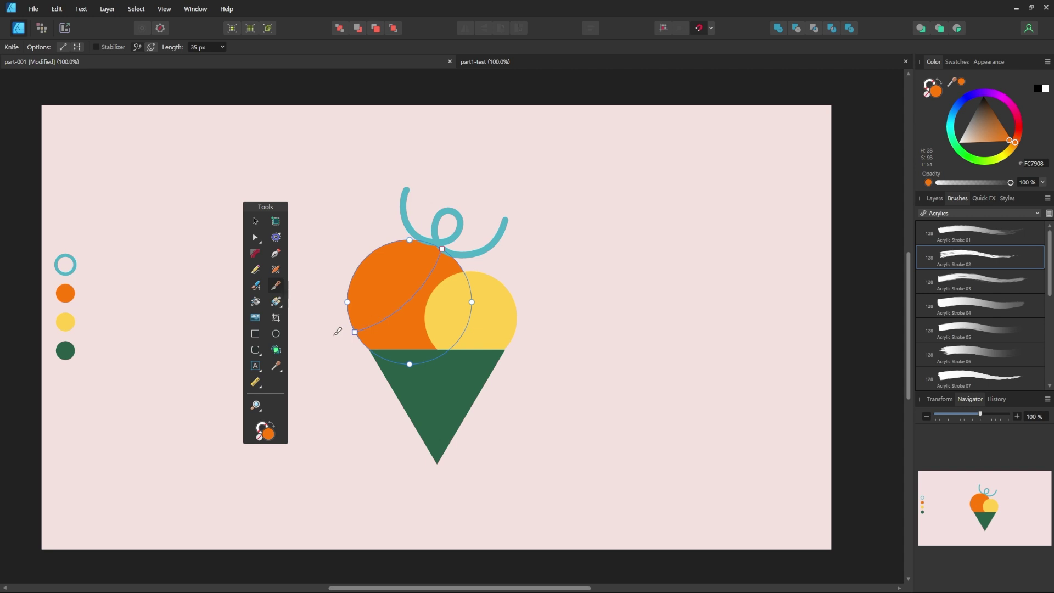
key(v)
click(333, 331)
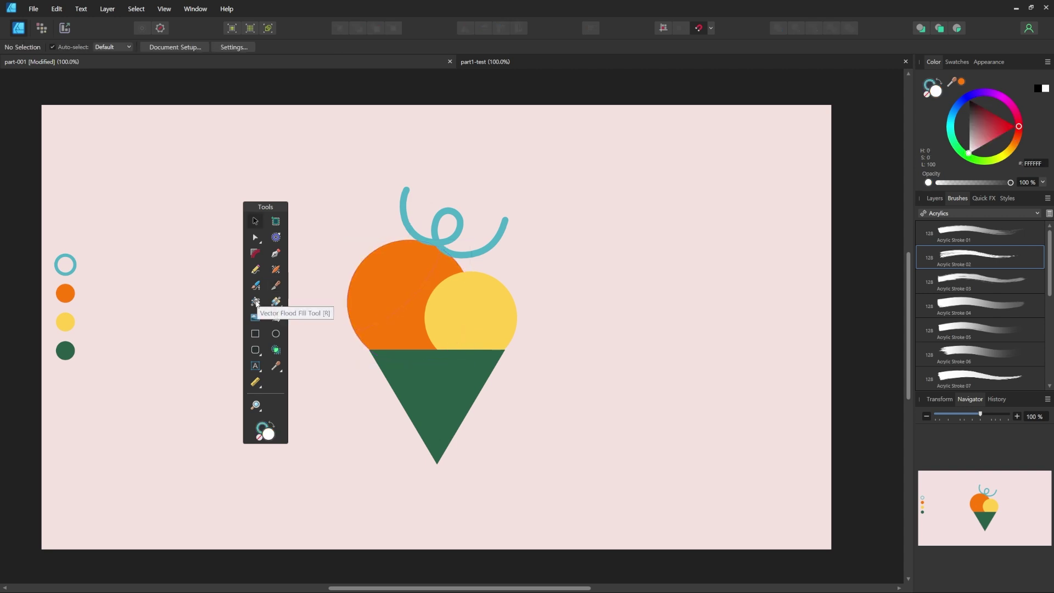
- Fill the lower slice of the orange circle with red-orange EF5C1D using the Vector Flood Fill tool and deselect it
click(255, 303)
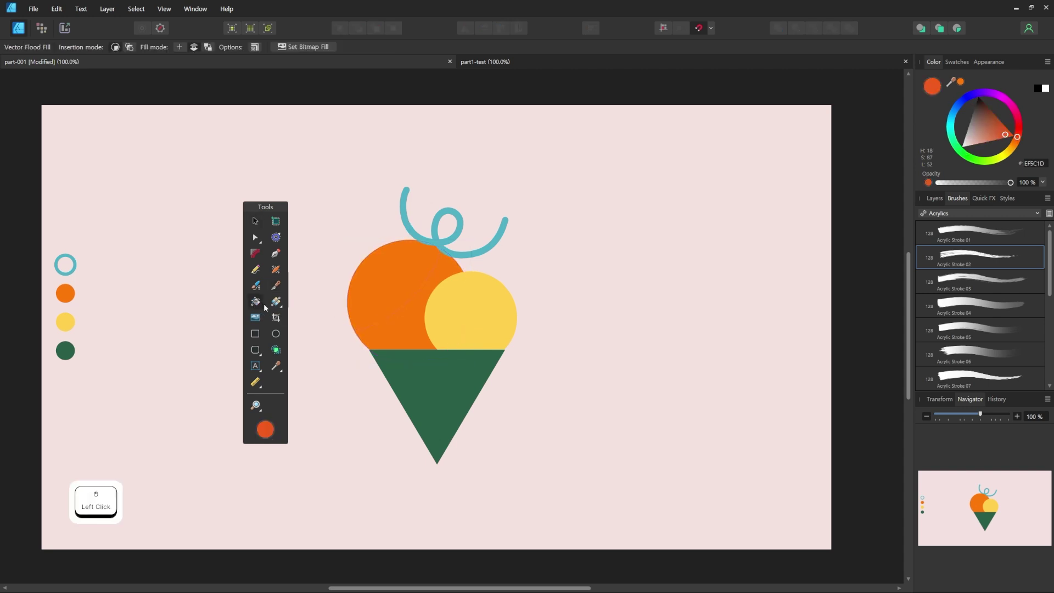
click(401, 335)
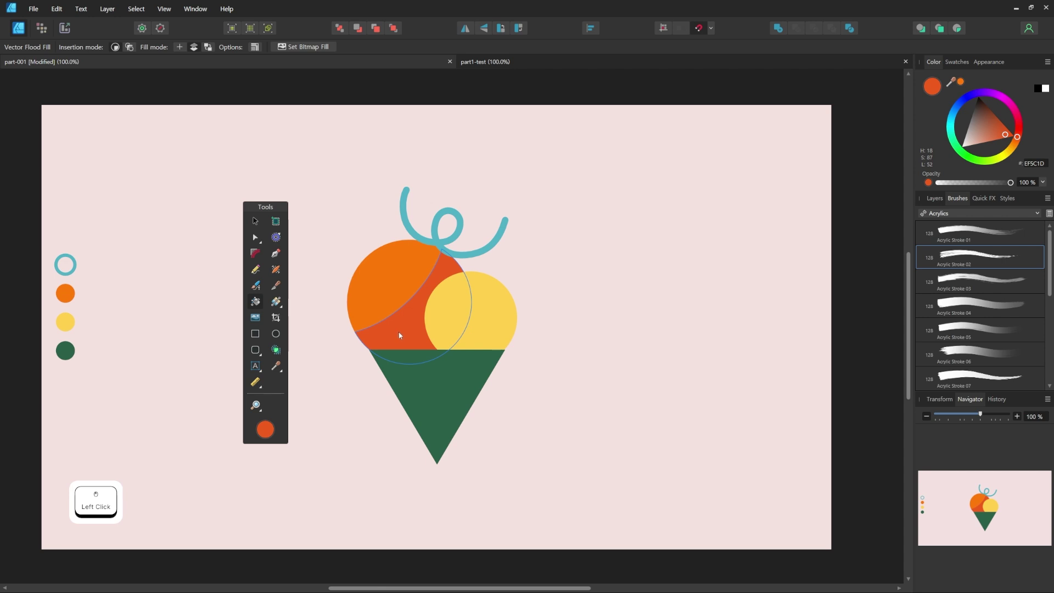
key(v)
click(351, 340)
- Undo the flood fill and the knife cut across the orange circle
key(ctrl+z)
key(ctrl+z)
key(ctrl+z)
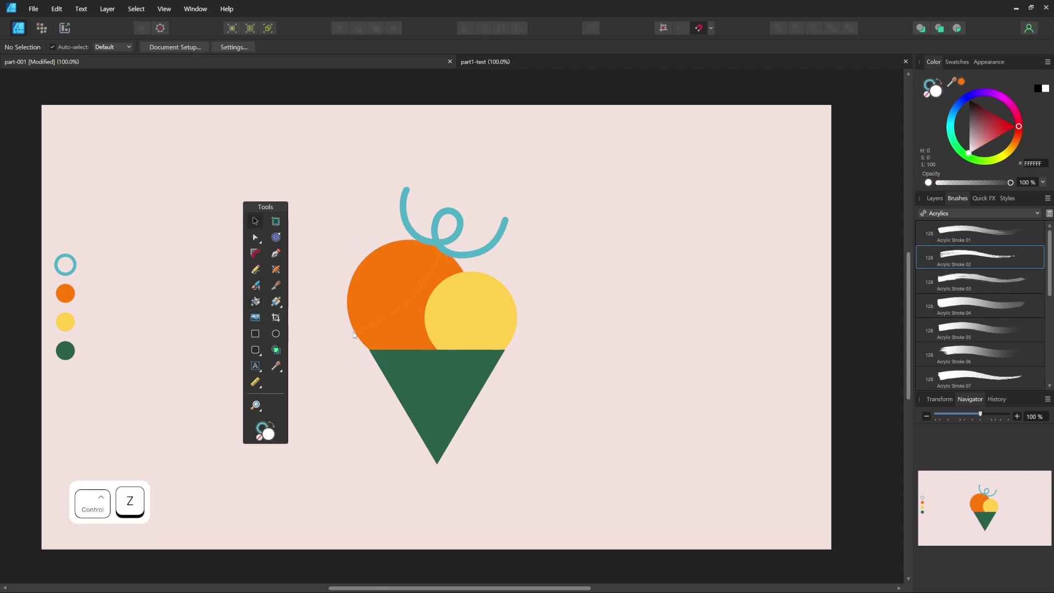
key(Escape)
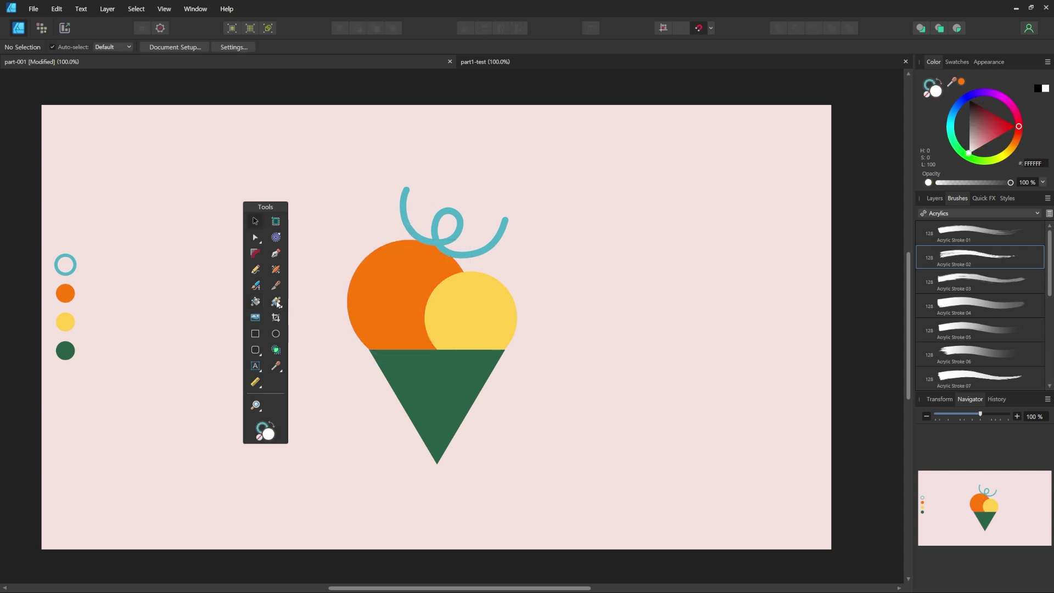
- Apply a linear gradient to the orange circle from upper left to lower right and set its end colour to dark red BC3800
click(278, 303)
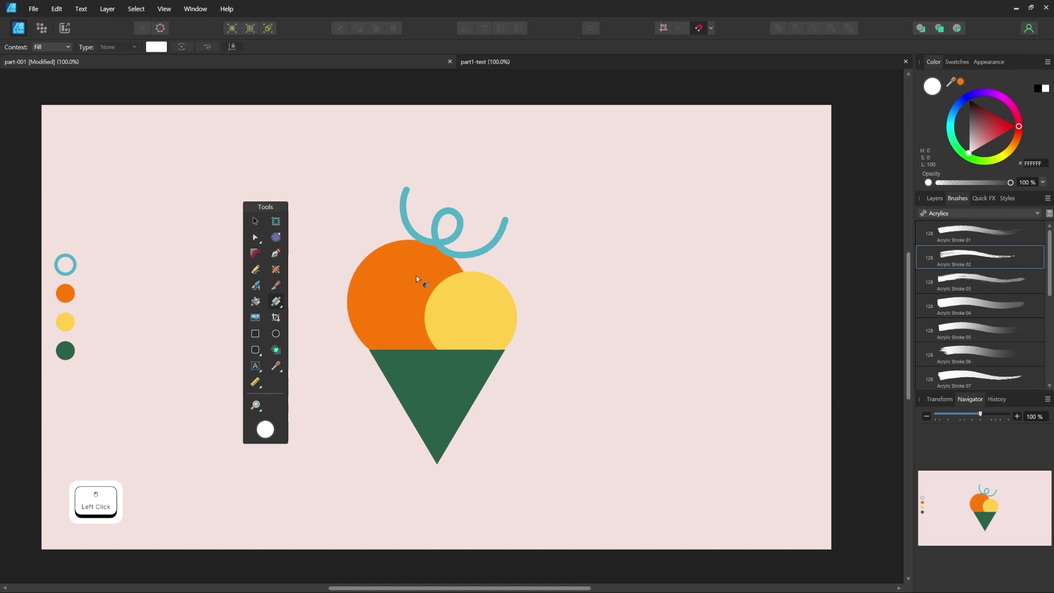
click(373, 260)
drag(372, 260, 438, 351)
click(437, 350)
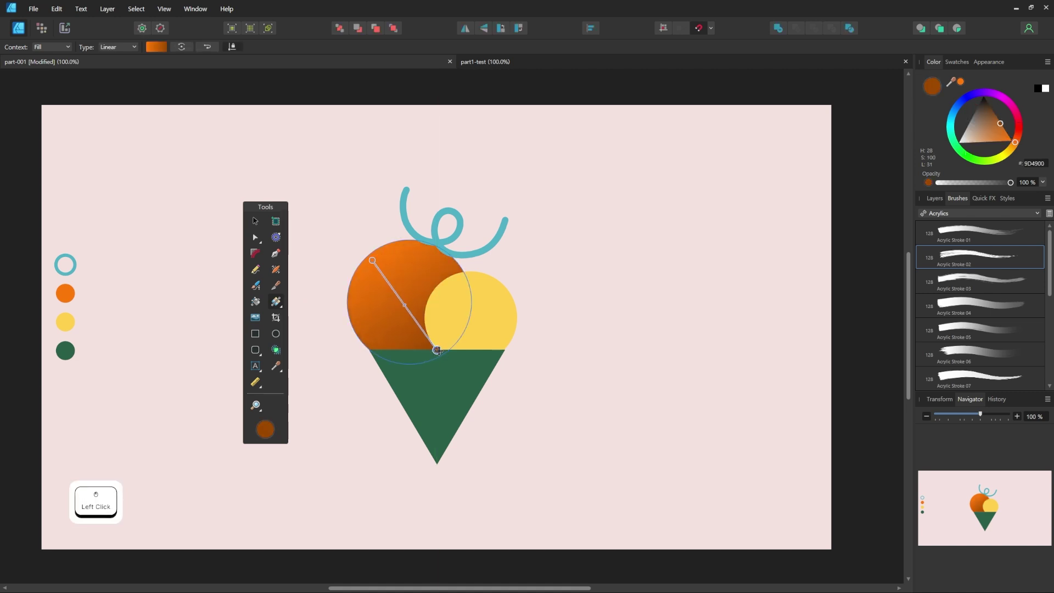
click(1017, 144)
click(1017, 144)
click(1019, 139)
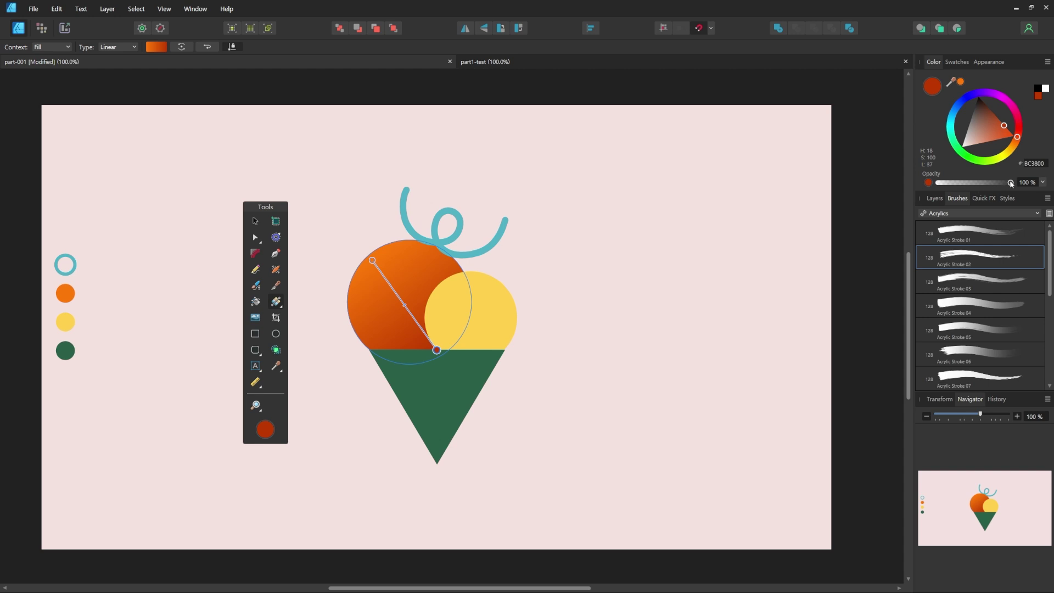
- Try a lower opacity on the gradient's dark red end, then add strong noise to that end instead
drag(1011, 184, 1001, 186)
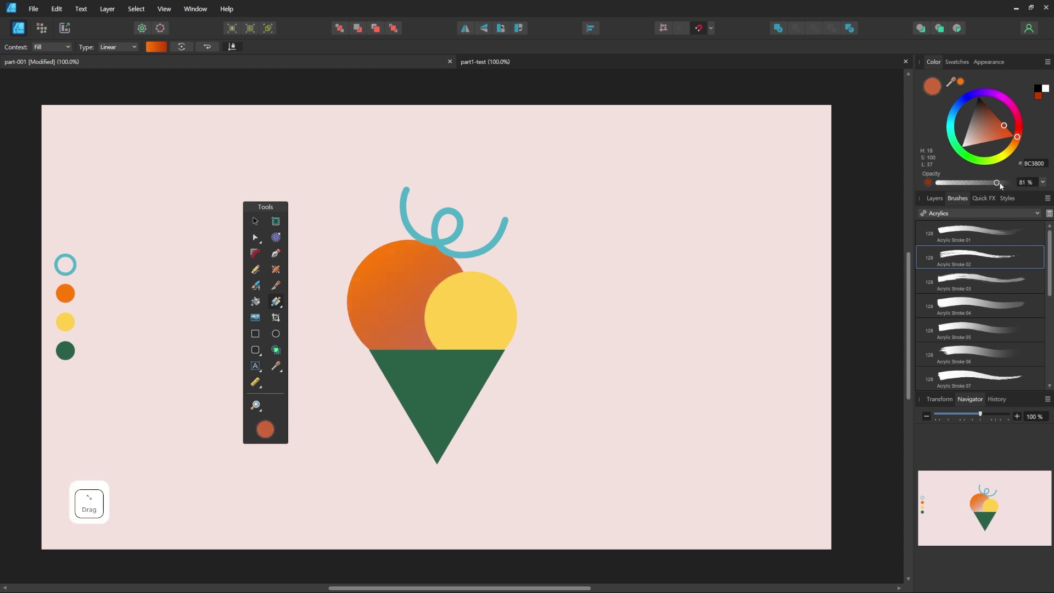
click(927, 183)
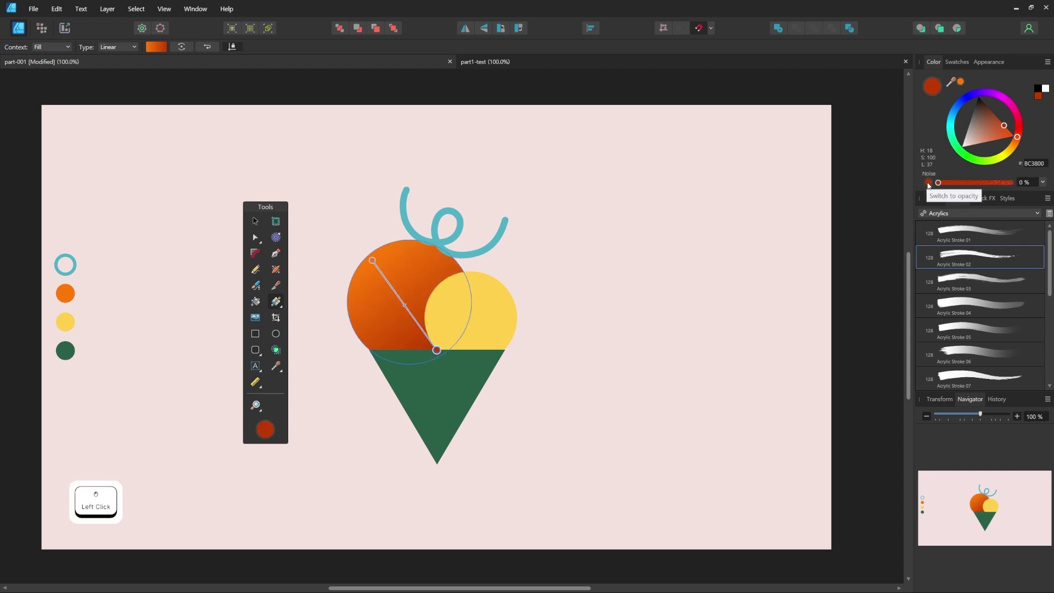
drag(939, 183, 1014, 188)
- Apply a linear transparency gradient to the yellow circle with the Transparency tool, fading from its upper right to its lower left
click(280, 306)
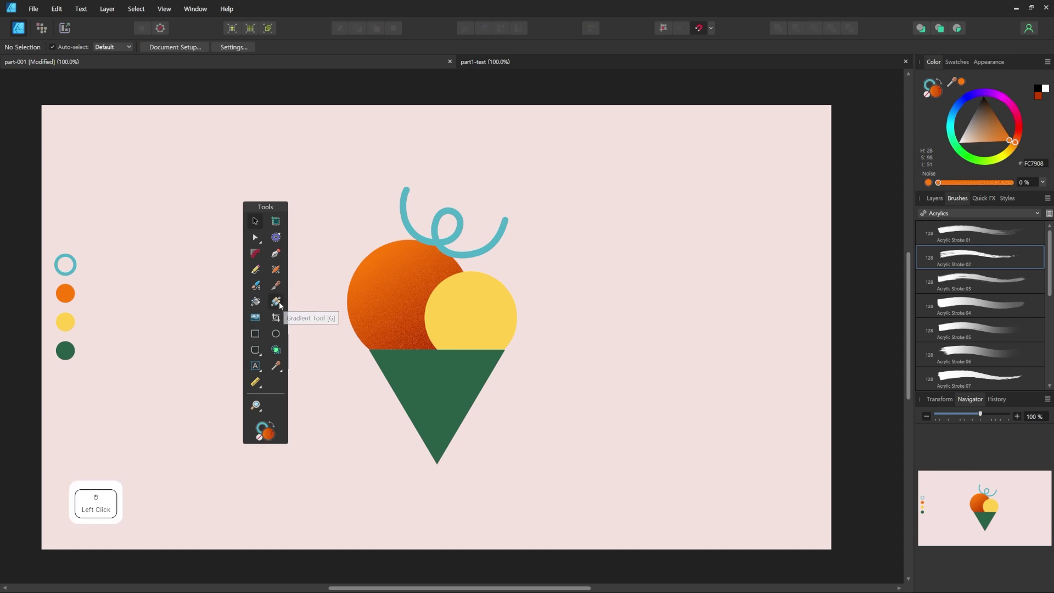
drag(279, 306, 324, 316)
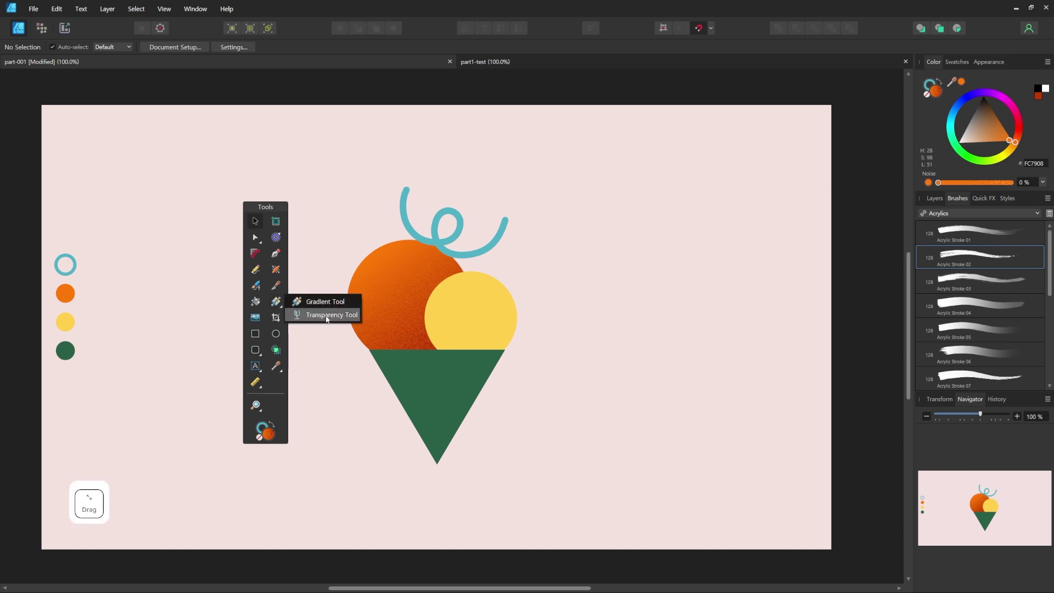
click(487, 303)
drag(502, 281, 446, 364)
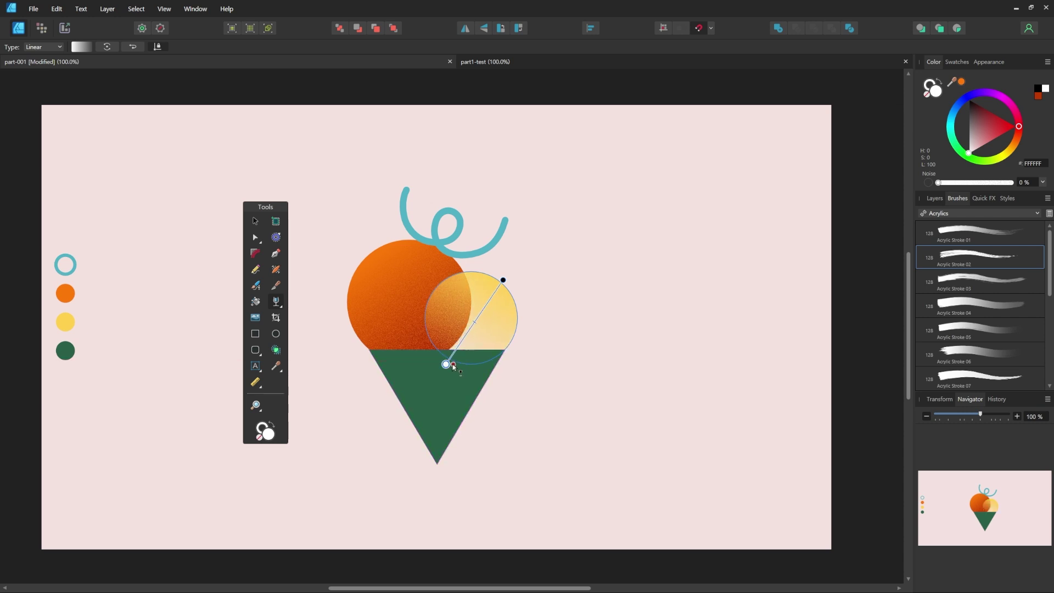
click(446, 364)
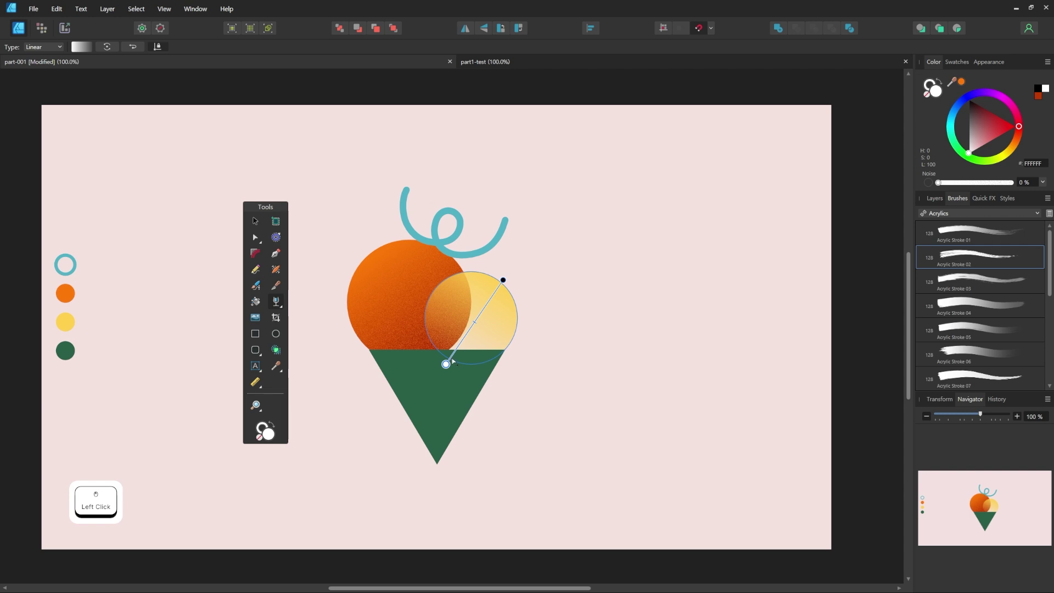
click(452, 359)
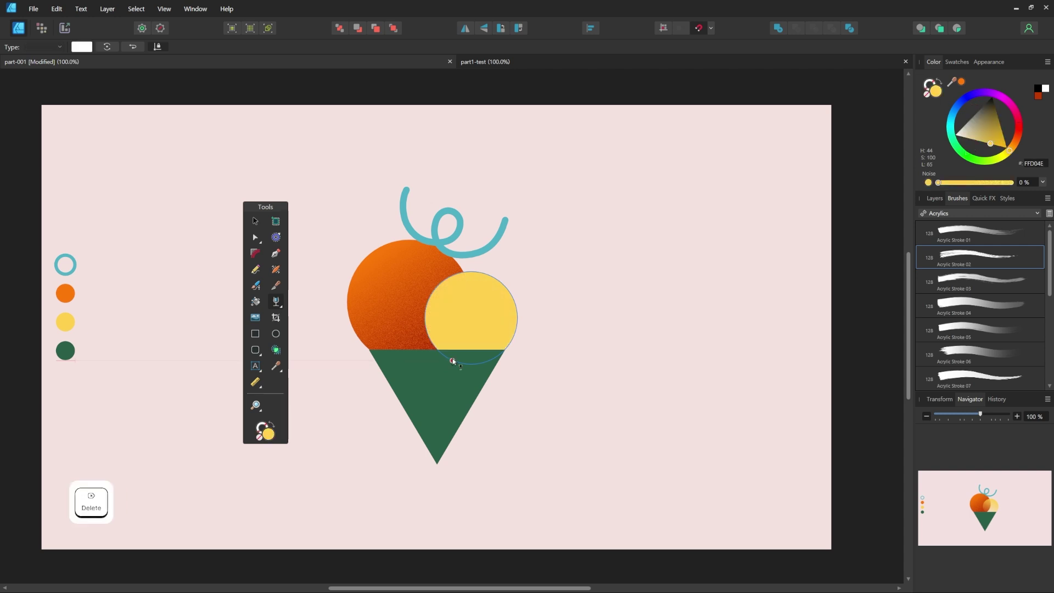
click(496, 277)
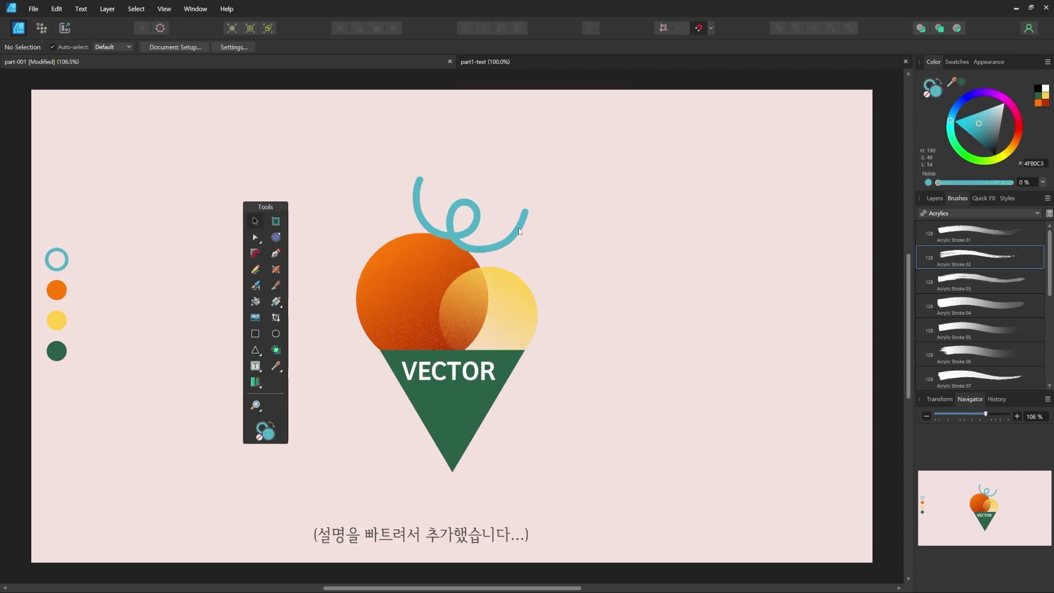
- Try a linear gradient fill across the unexpanded blue curl with the Gradient tool and undo it
click(522, 230)
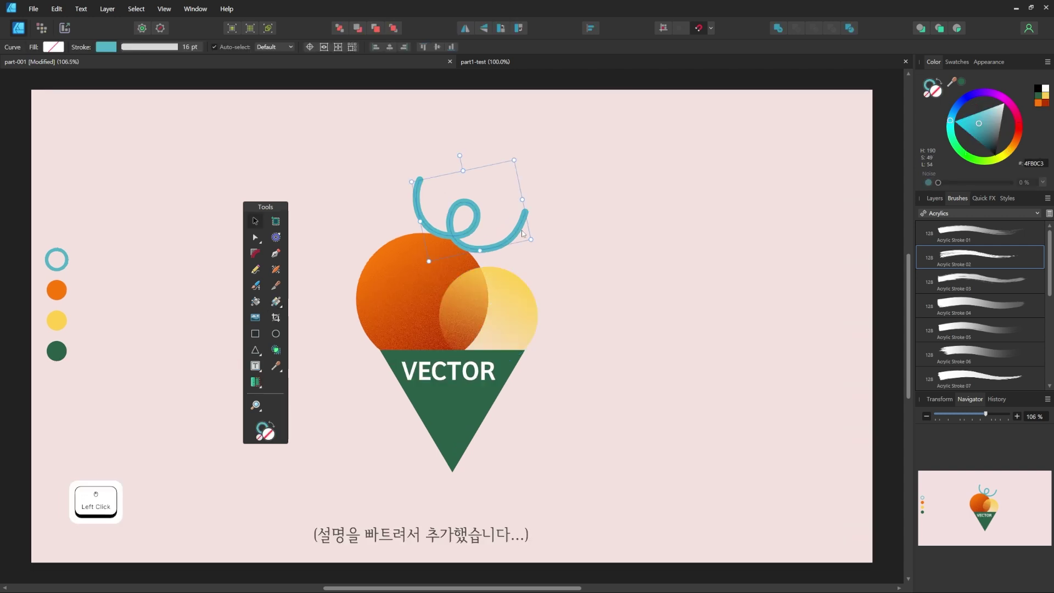
click(276, 301)
drag(411, 180, 526, 243)
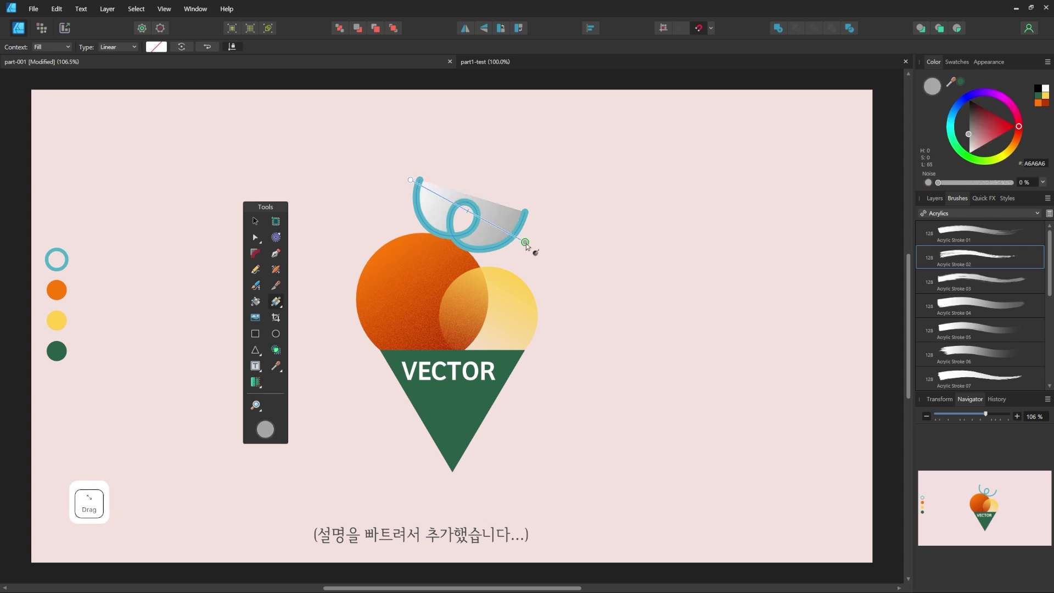
key(ctrl+z)
key(v)
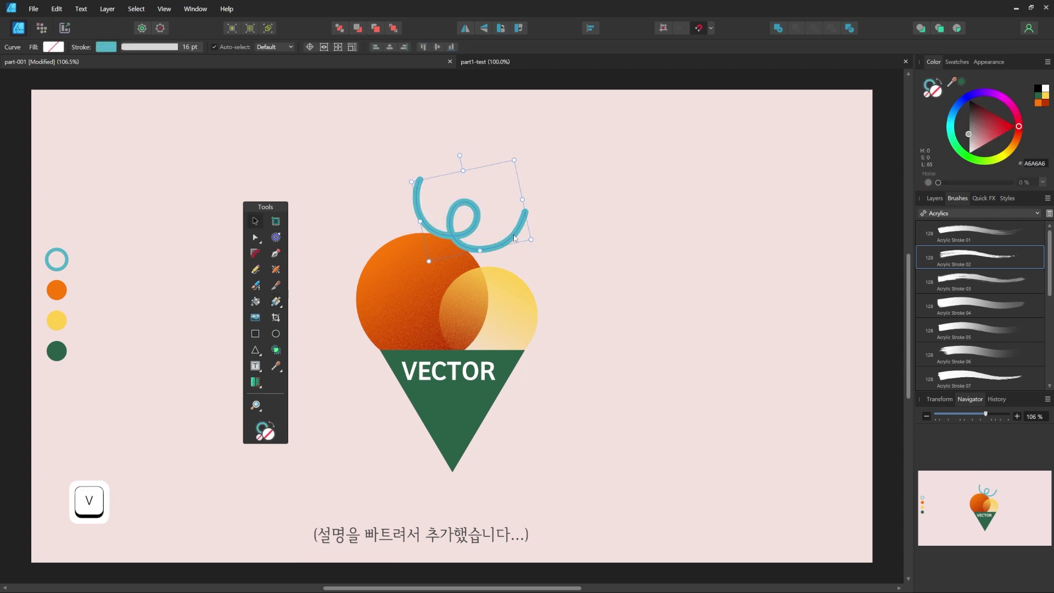
- Expand the blue curl's stroke into a shape and apply a linear gradient from its upper left to its lower right
click(107, 9)
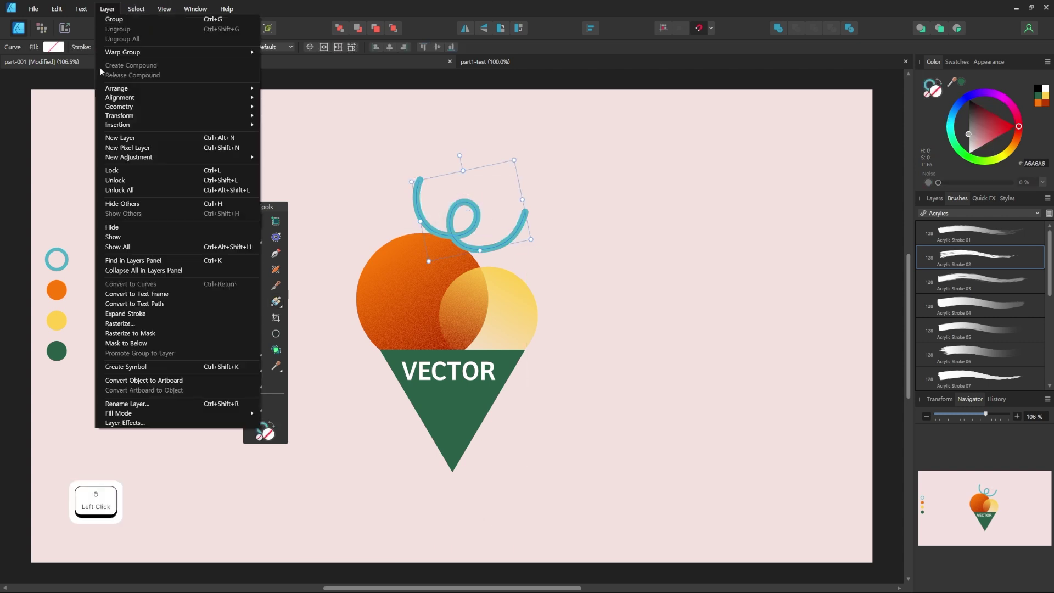
click(198, 313)
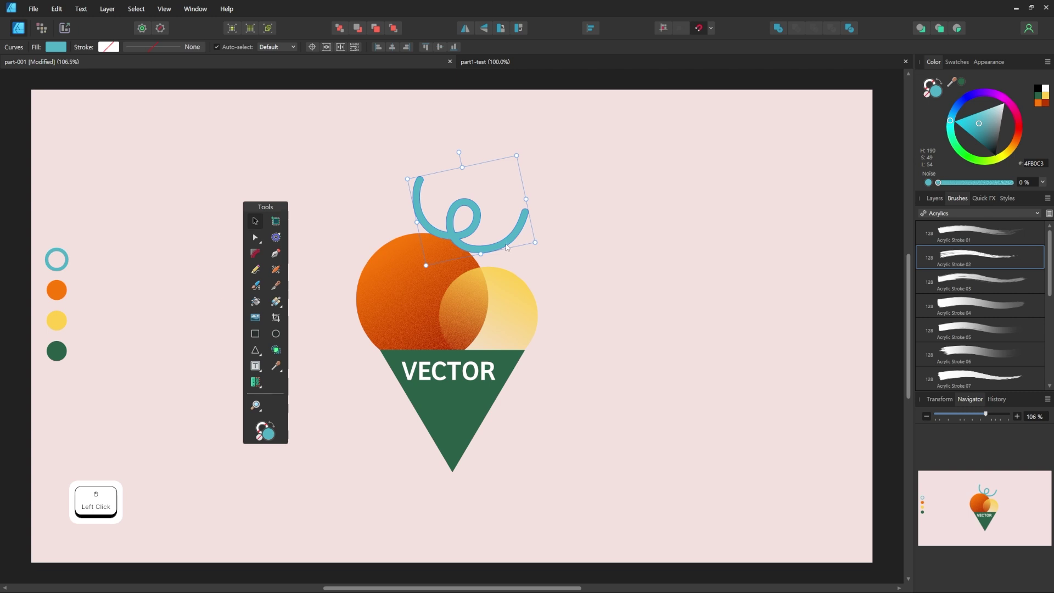
click(276, 302)
drag(409, 185, 509, 242)
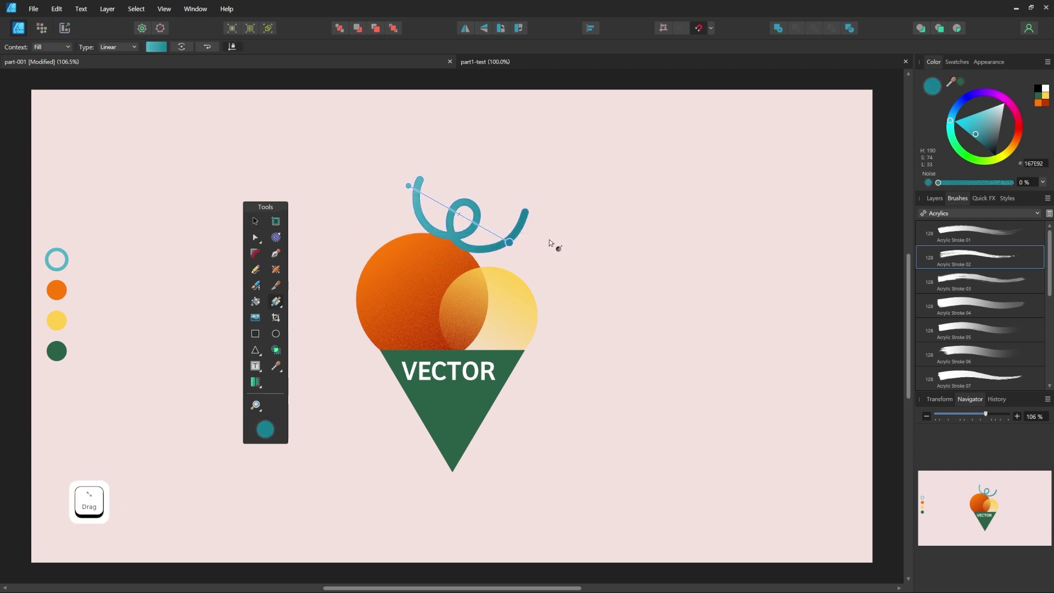
- Set the curl gradient's end colour to teal 41BAA5 and its start colour to bright magenta F85CFF
click(952, 131)
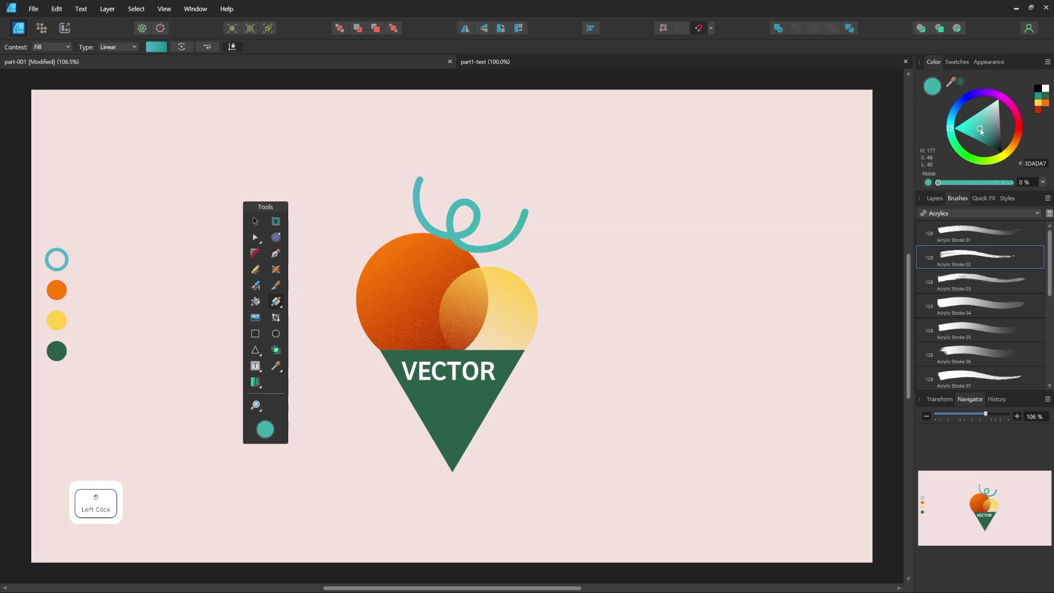
click(439, 179)
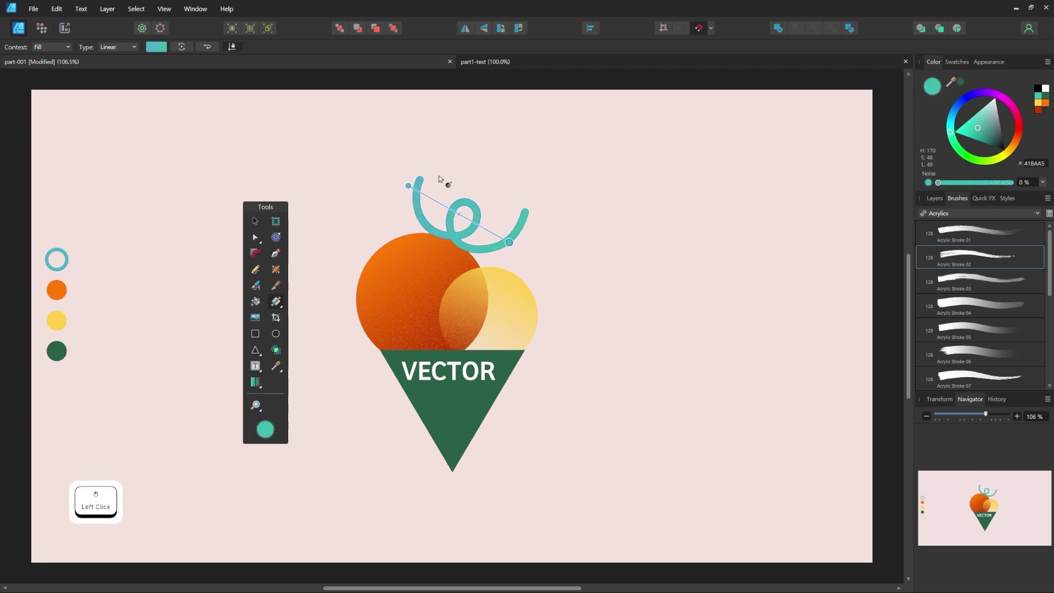
click(1000, 96)
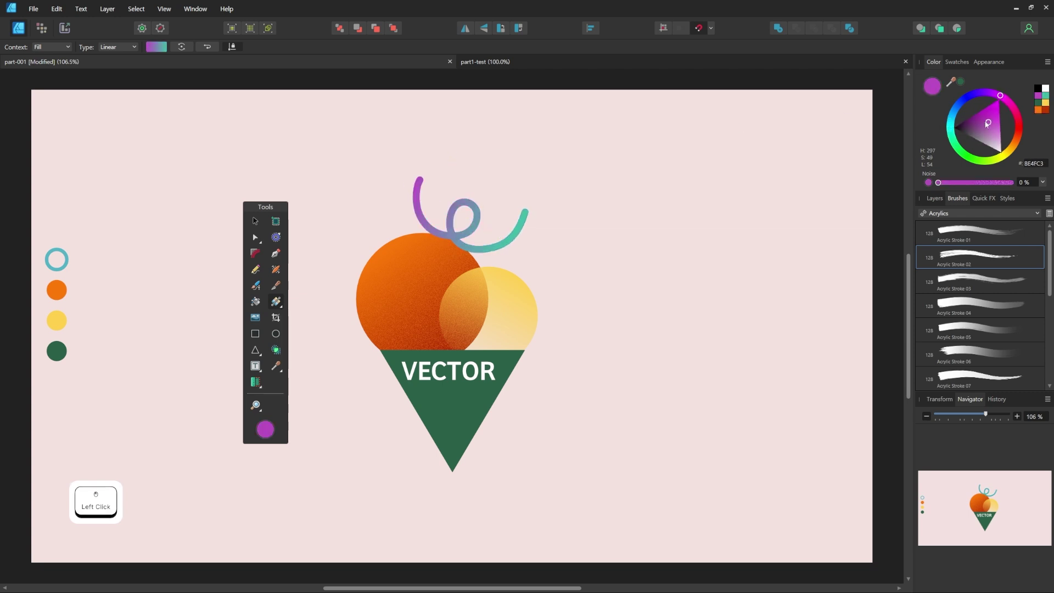
drag(1006, 113, 1013, 125)
click(552, 191)
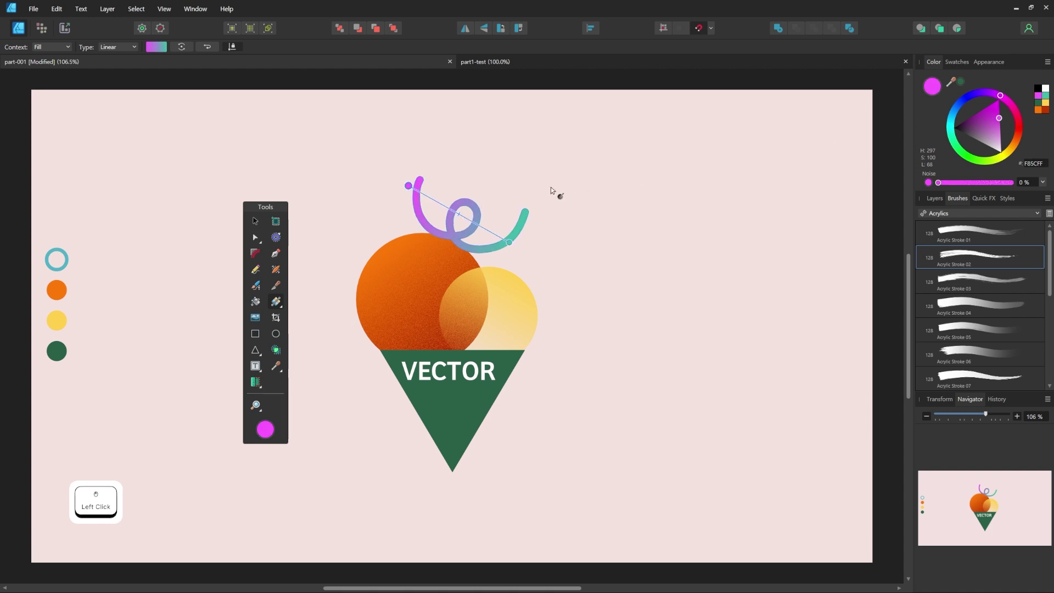
- Add a middle stop to the curl's gradient, colour it light blue 7FBDFA and try the blend midpoints on either side
click(463, 216)
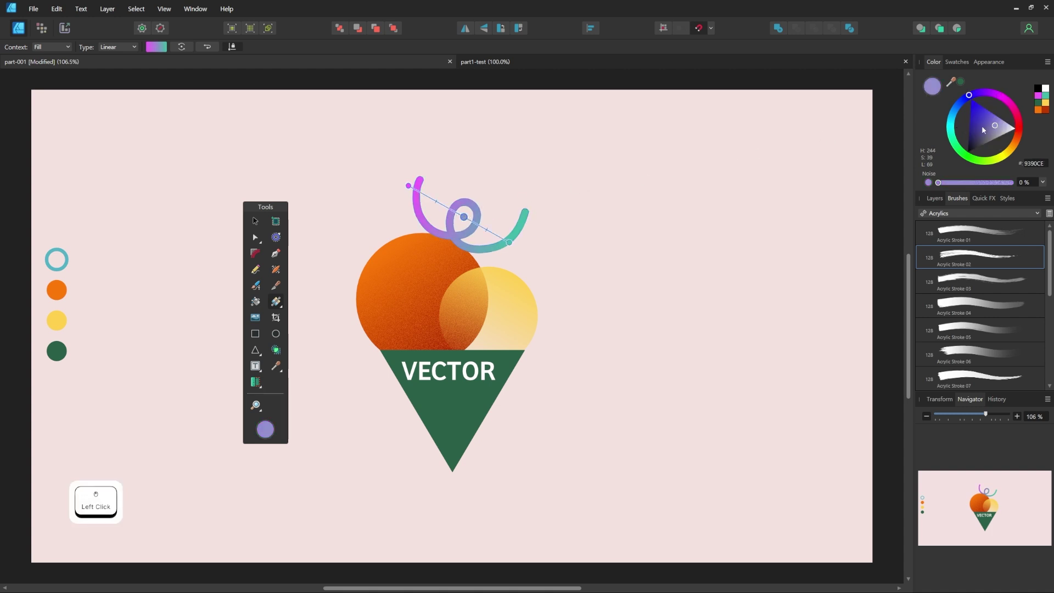
drag(970, 97, 956, 108)
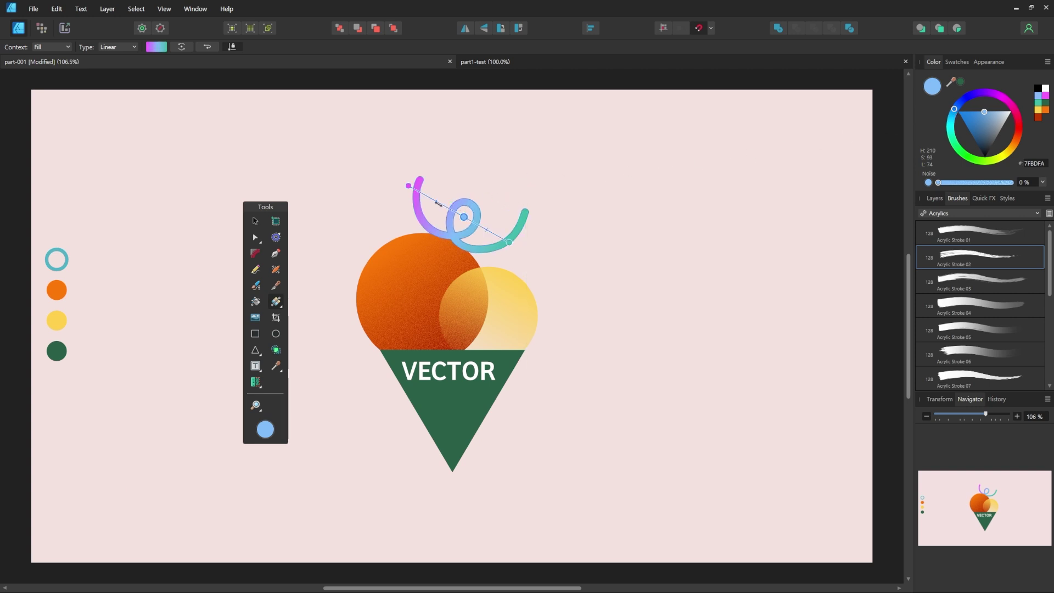
click(427, 197)
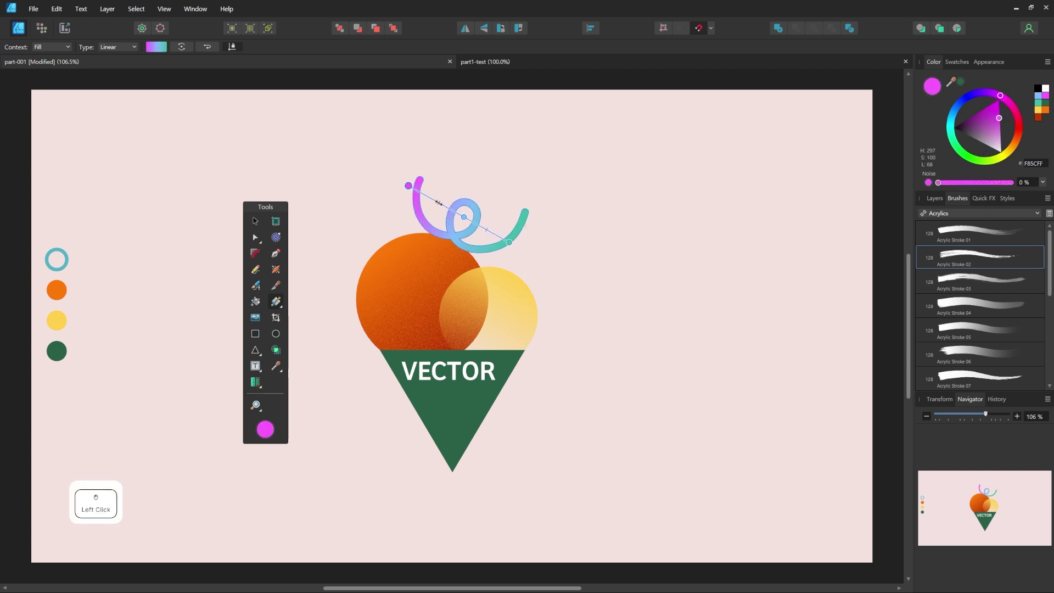
click(484, 218)
click(490, 232)
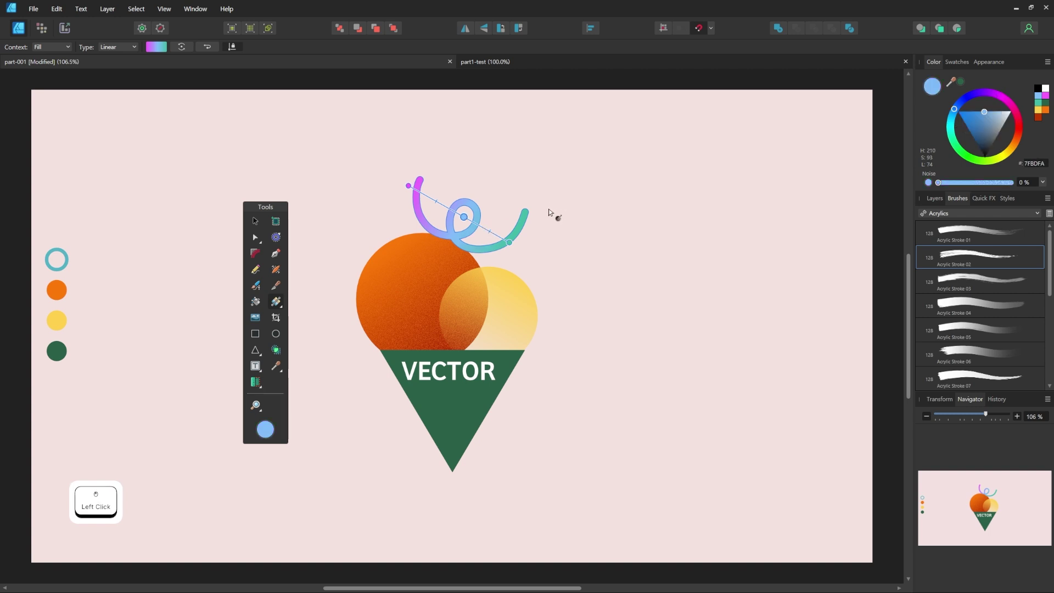
key(v)
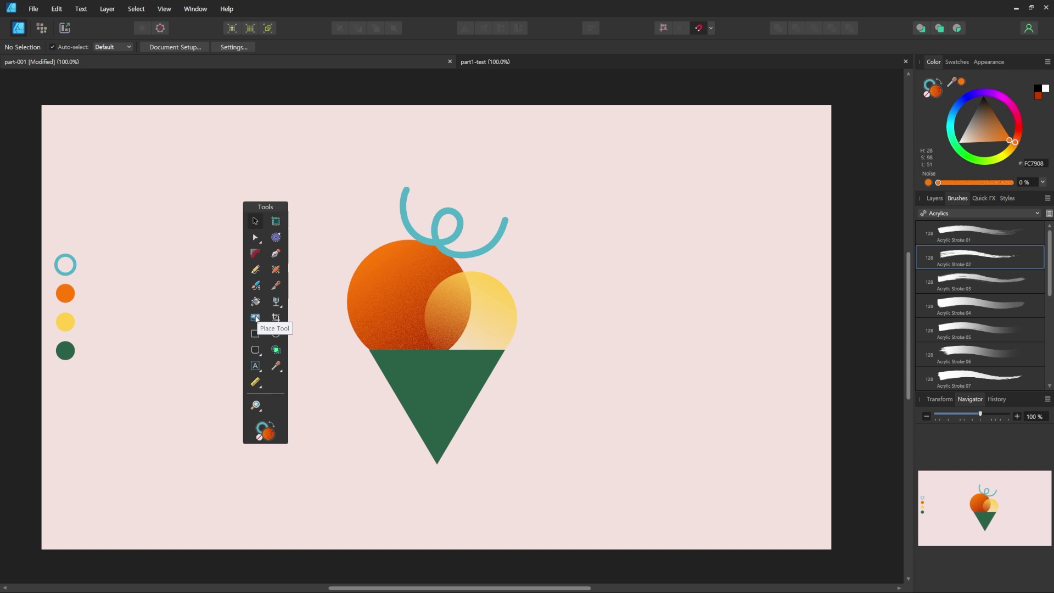
- Try cropping the green cone from its lower-left corner with the Vector Crop tool, then undo the crop and deselect
key(c)
click(276, 317)
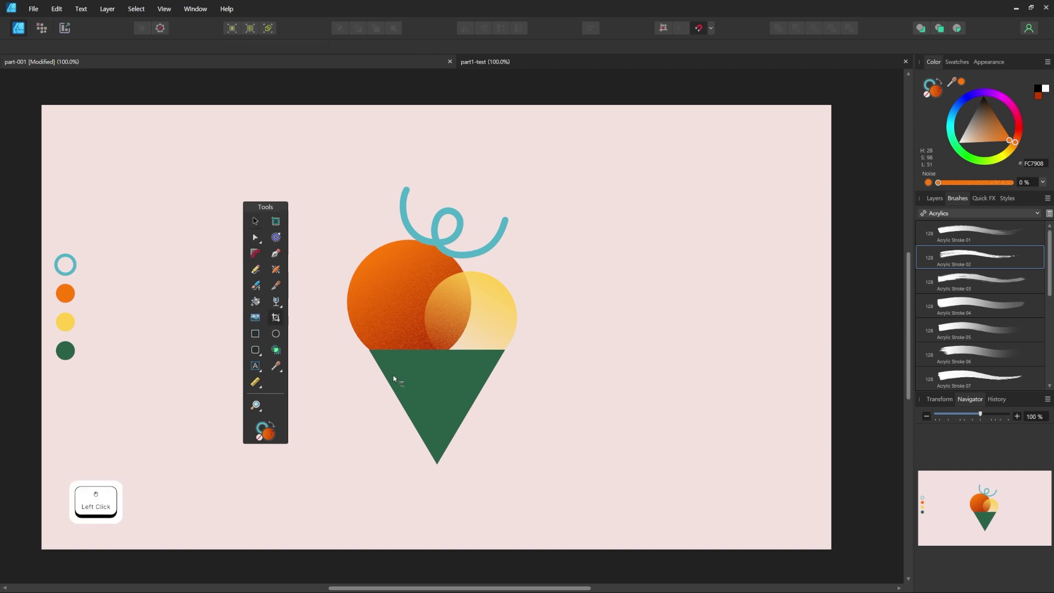
click(389, 402)
drag(369, 462, 367, 426)
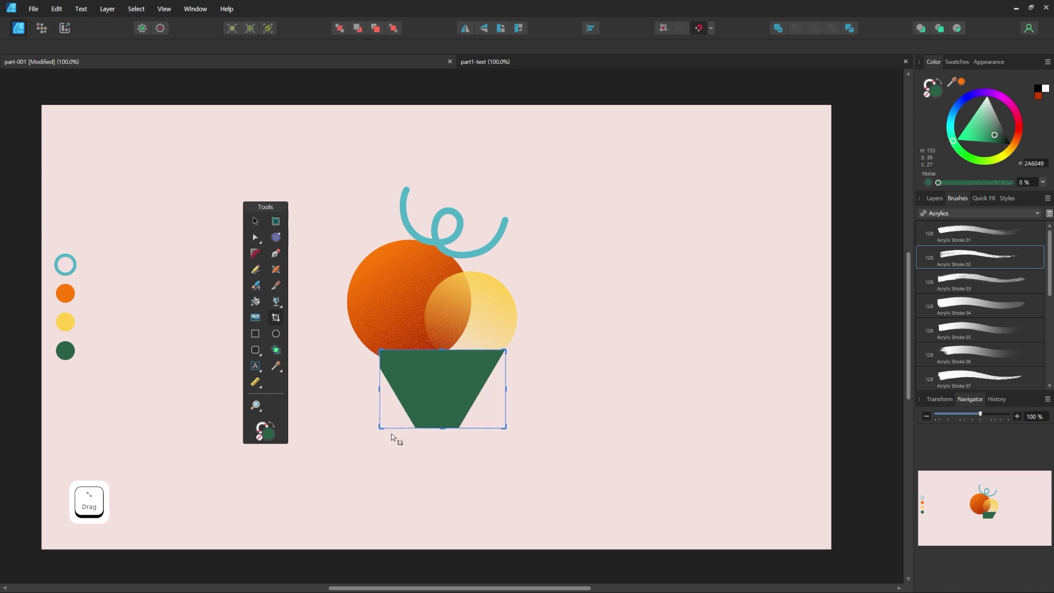
key(ctrl+z)
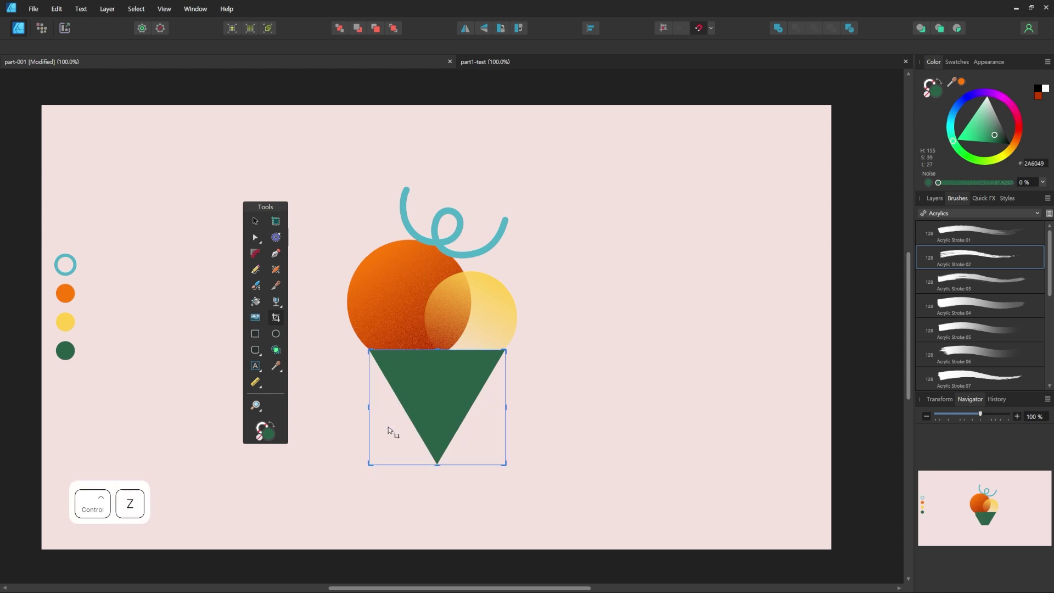
key(v)
click(341, 384)
- Draw an orange square to the right of the ice cream's yellow scoop with the Rectangle tool
click(255, 334)
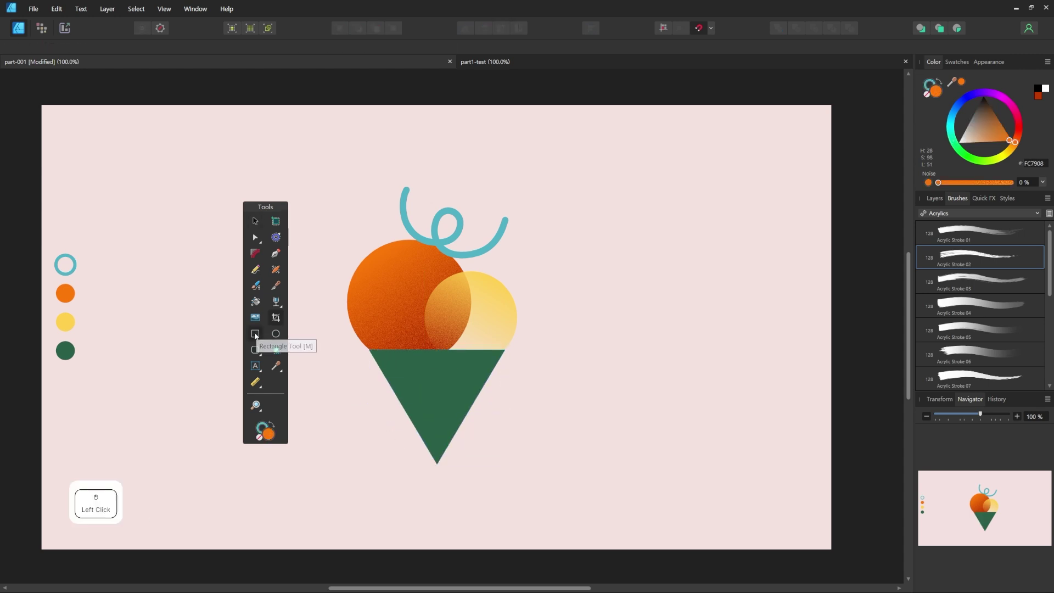
drag(570, 214, 649, 285)
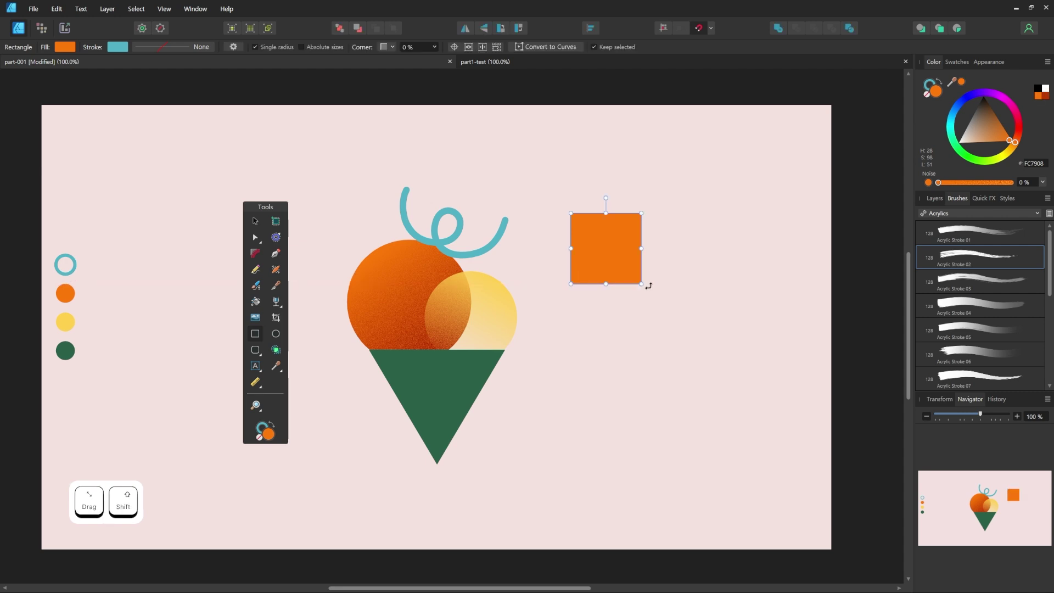
- Undo the orange square and use the Ellipse tool to draw a large circle with a smaller one overlapping its lower-right edge
key(ctrl+z)
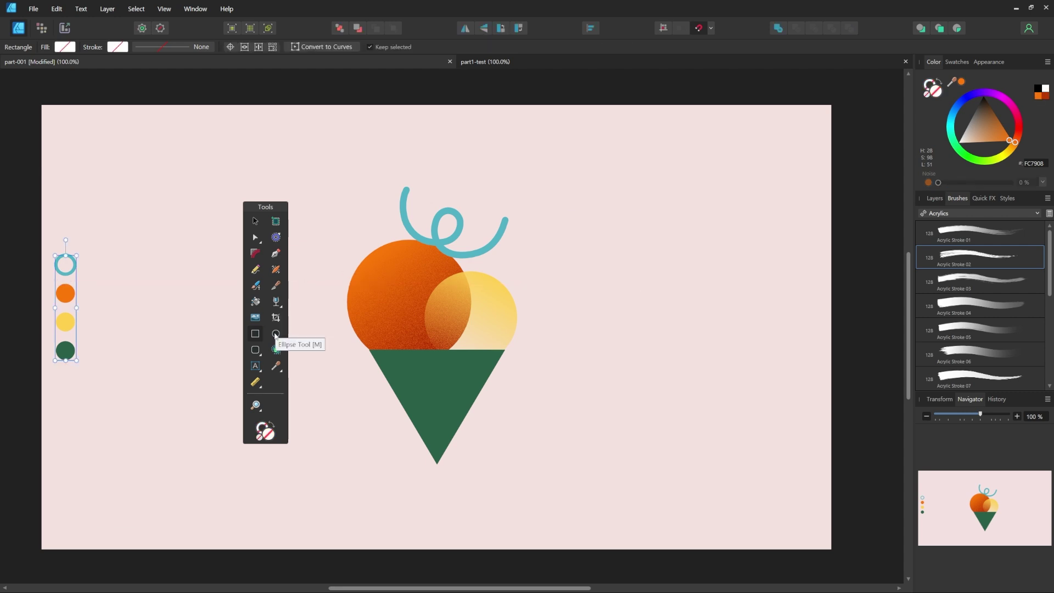
click(276, 333)
drag(558, 239, 657, 335)
drag(692, 286, 640, 337)
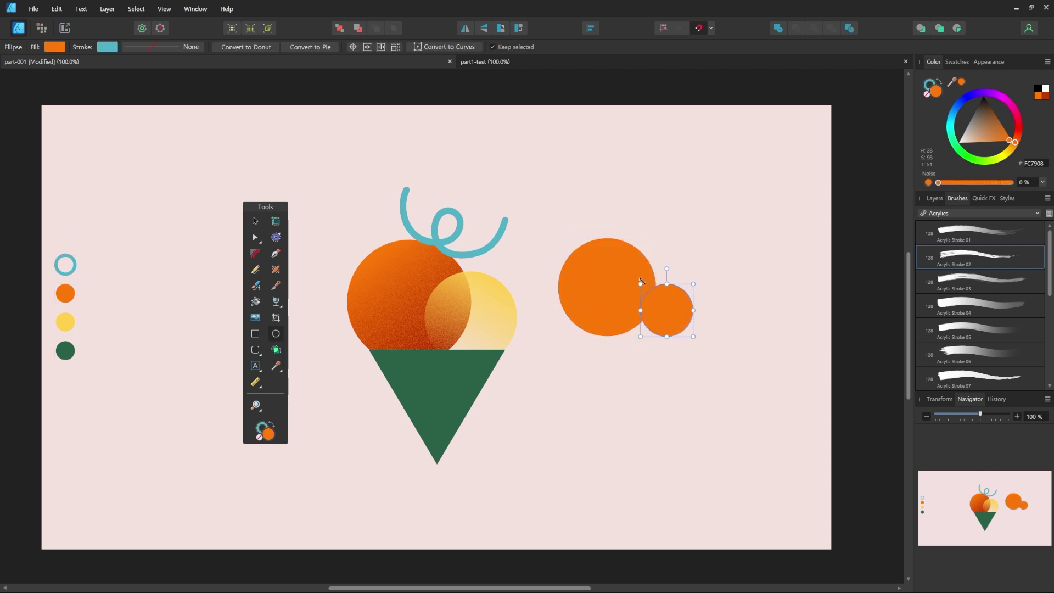
drag(641, 282, 628, 270)
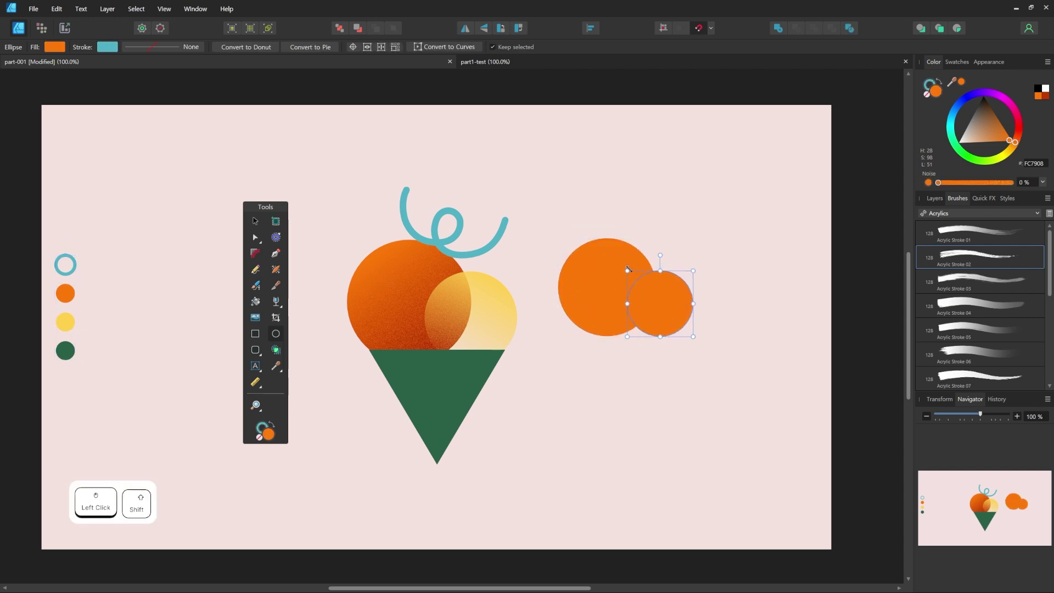
- Try a rounded square beneath the two circles with a 14 % corner radius, and delete it
click(255, 349)
drag(559, 353, 657, 451)
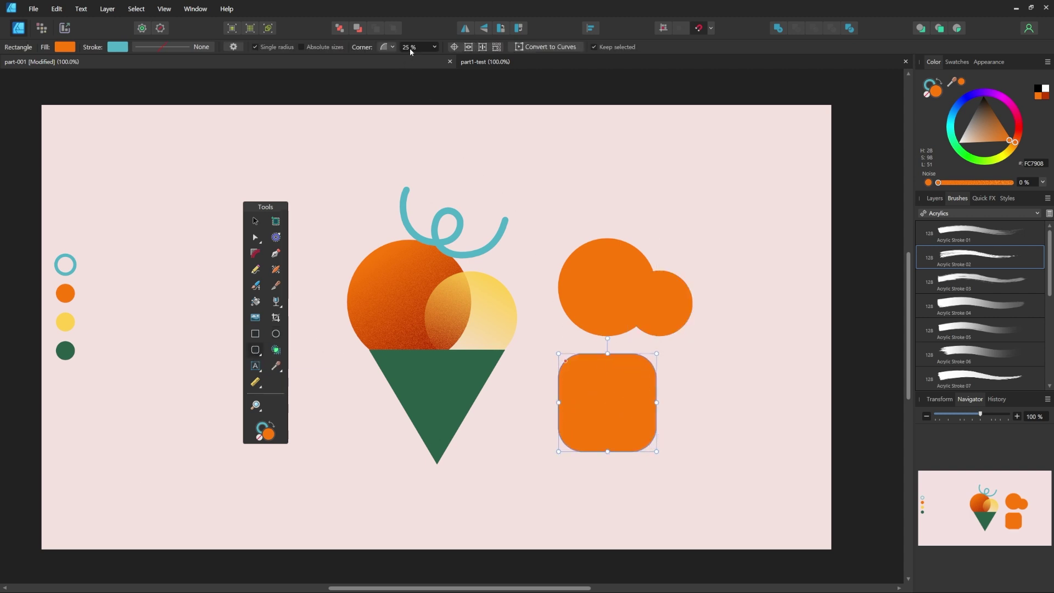
click(435, 46)
mouse_move(436, 59)
mouse_down()
mouse_move(466, 60)
mouse_move(432, 64)
mouse_up()
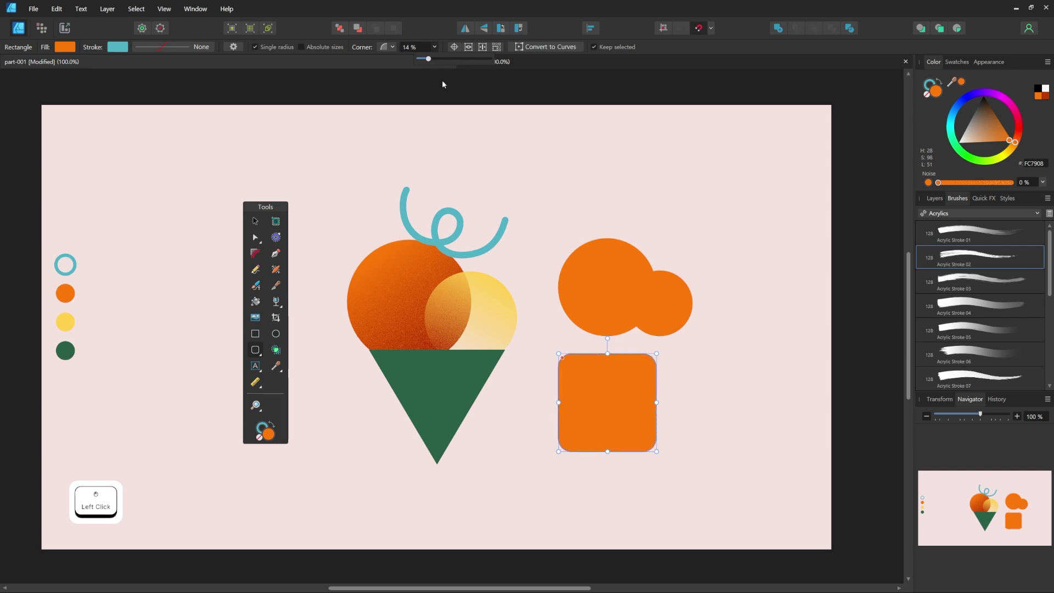
key(Delete)
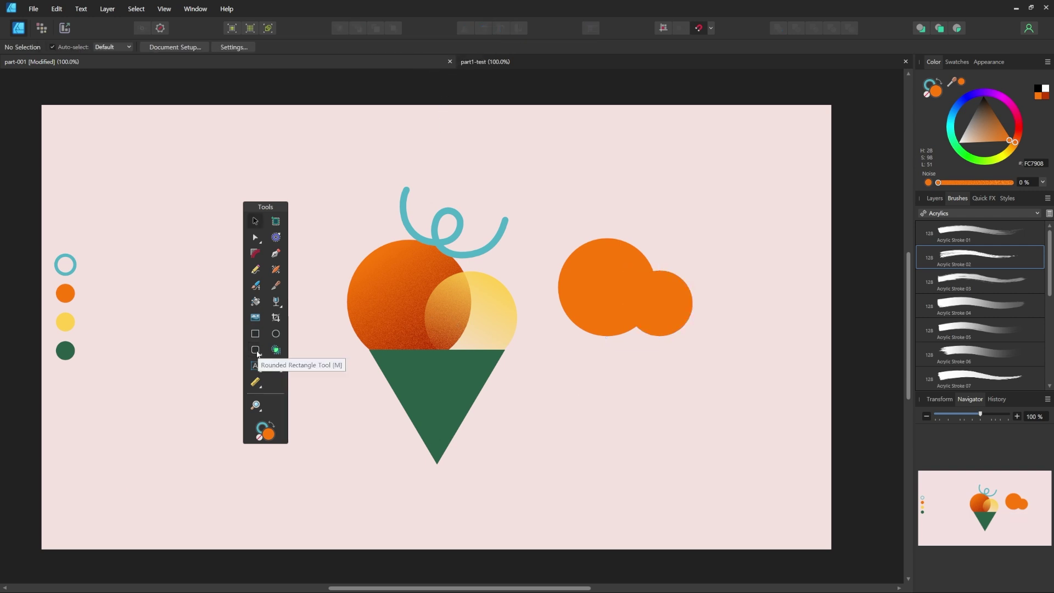
- Draw an inverted triangle with the Triangle tool as a cone beneath the two new circles
drag(258, 353, 318, 102)
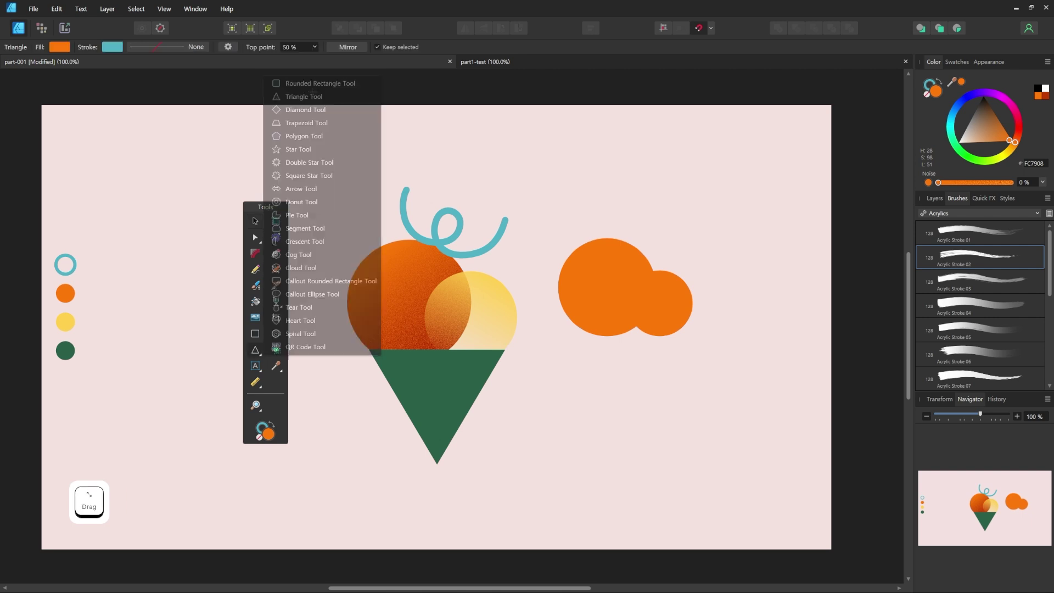
mouse_move(589, 336)
mouse_down()
mouse_move(643, 430)
mouse_move(699, 455)
mouse_move(571, 343)
mouse_move(584, 345)
mouse_up()
key(v)
drag(635, 377, 625, 370)
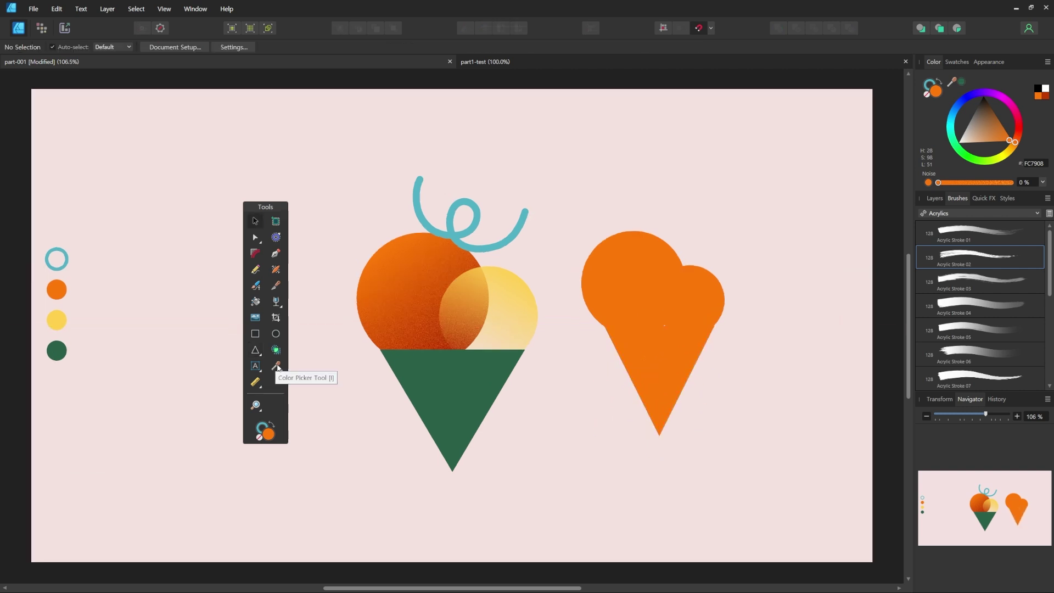
- Recolour the smaller new circle yellow by sampling the yellow palette dot with the Color Picker
click(277, 368)
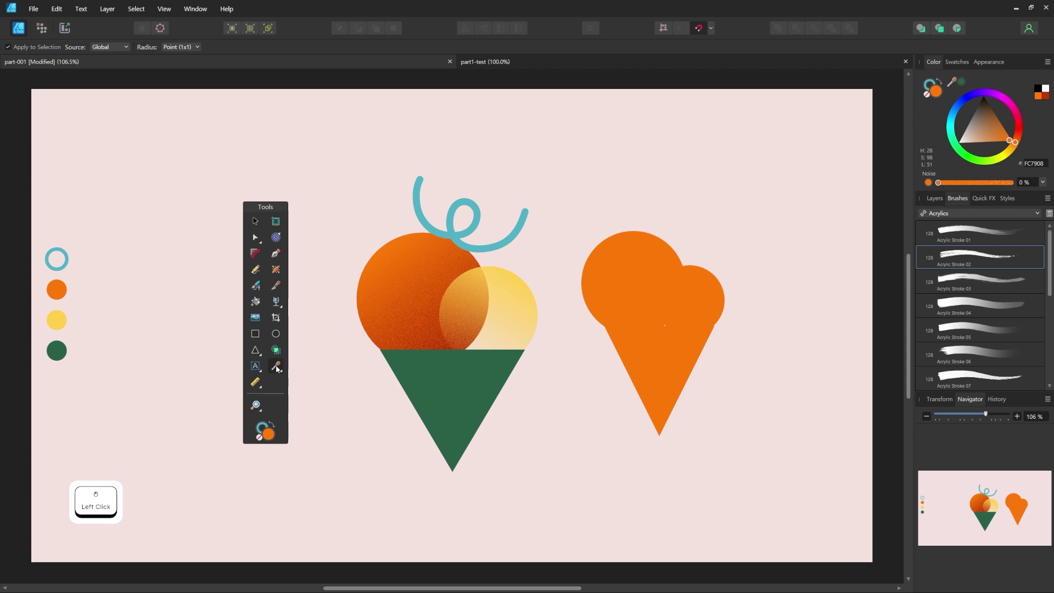
key(v)
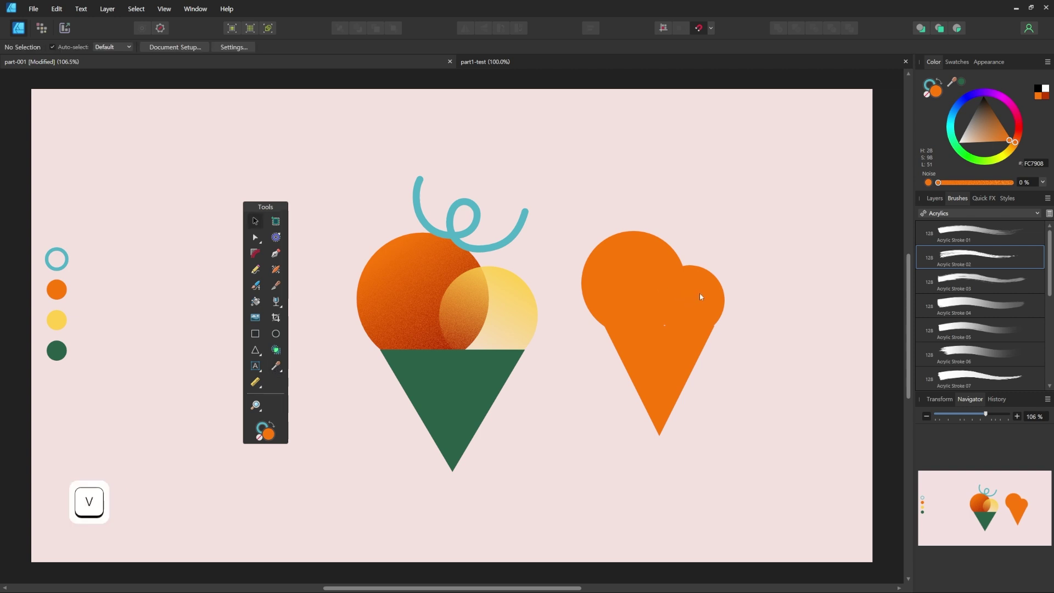
click(700, 300)
key(i)
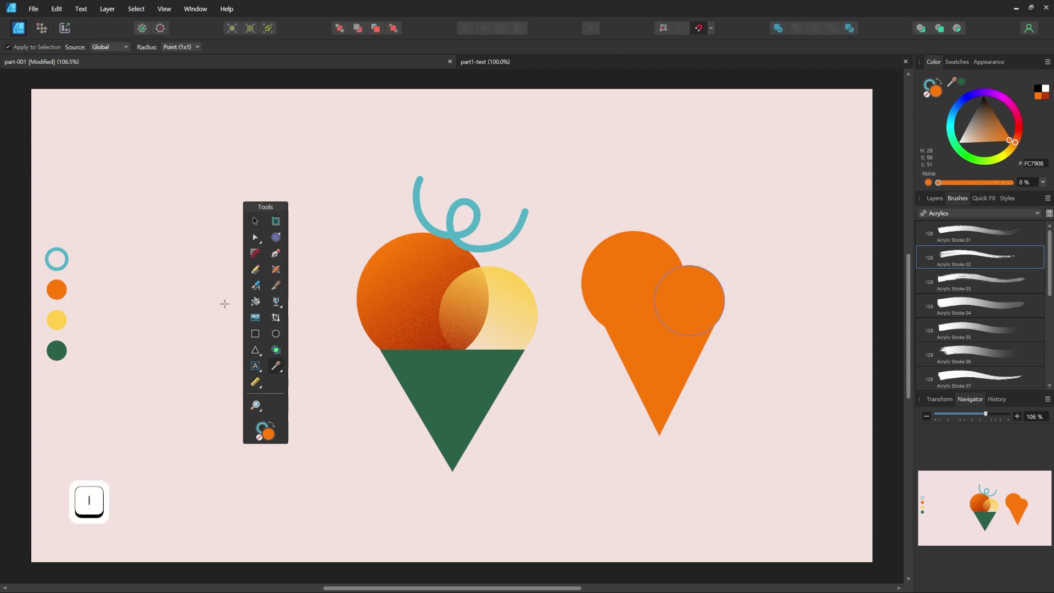
click(258, 364)
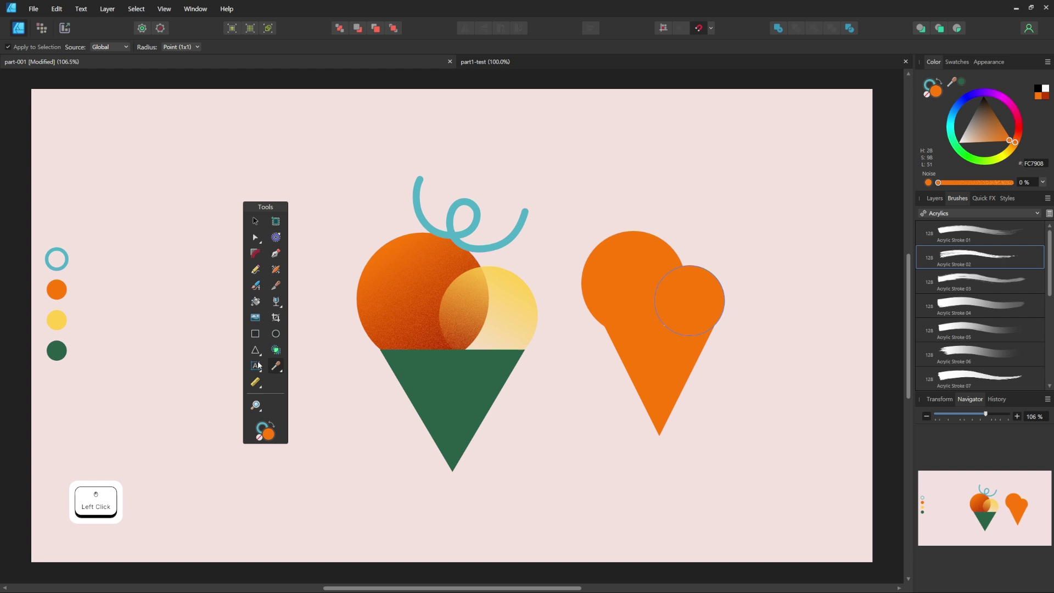
click(60, 322)
key(v)
- Recolour the new triangle cone green by sampling the green palette dot with the Color Picker
click(652, 357)
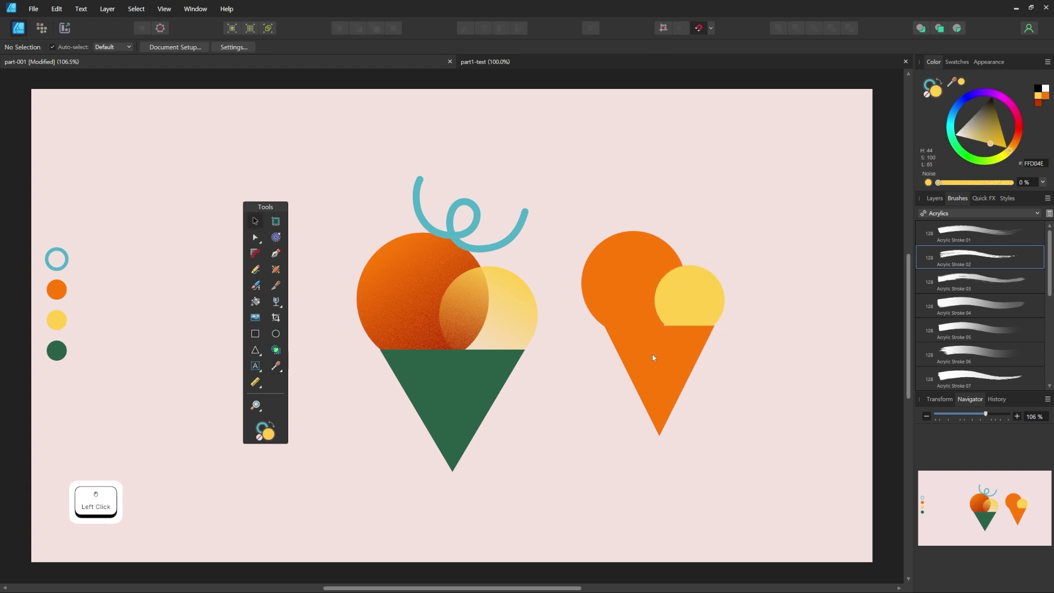
key(i)
click(60, 350)
key(v)
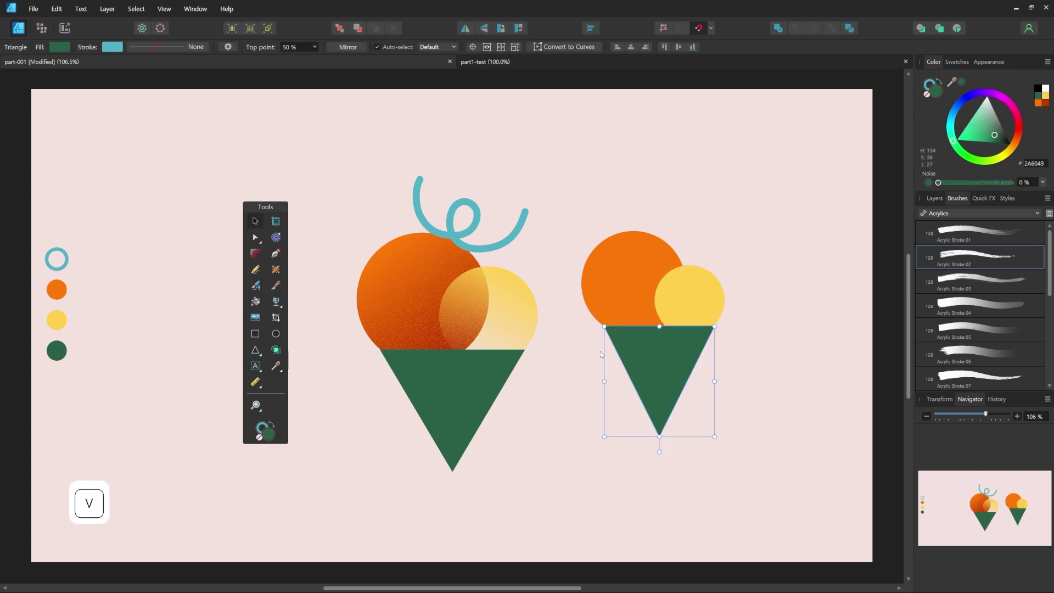
- Try merging the new orange and yellow circles into one shape with the Shape Builder, and undo the merge
key(z)
drag(680, 277, 752, 287)
key(v)
click(517, 285)
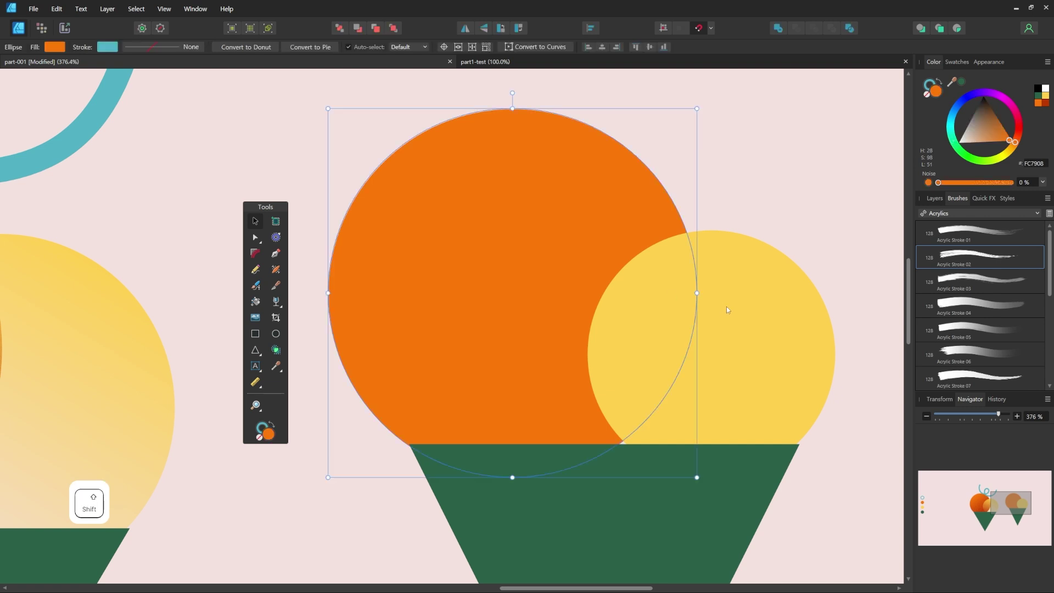
shift+click(726, 307)
click(280, 349)
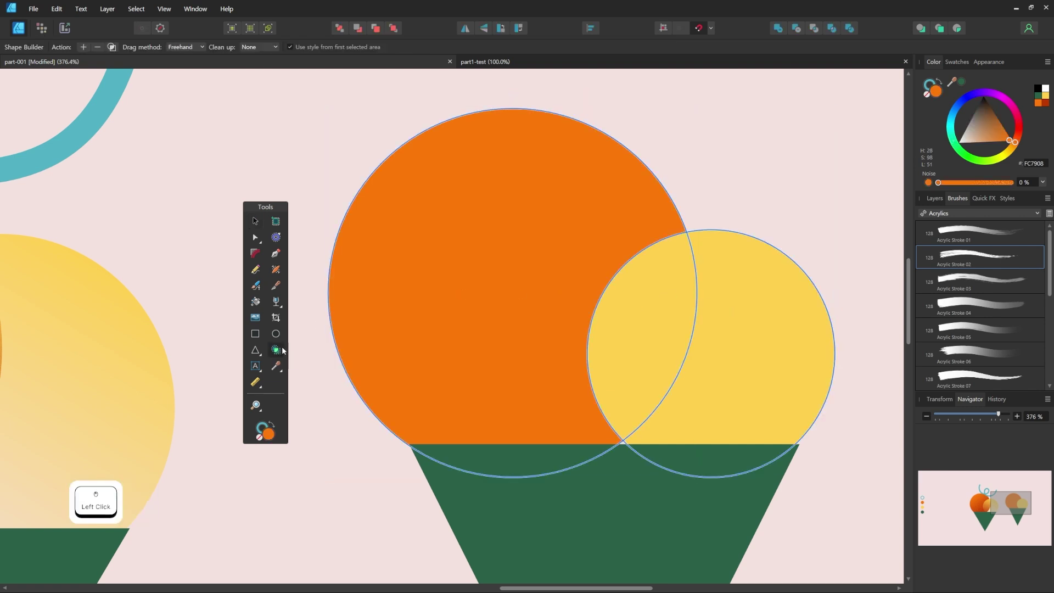
drag(499, 256, 760, 372)
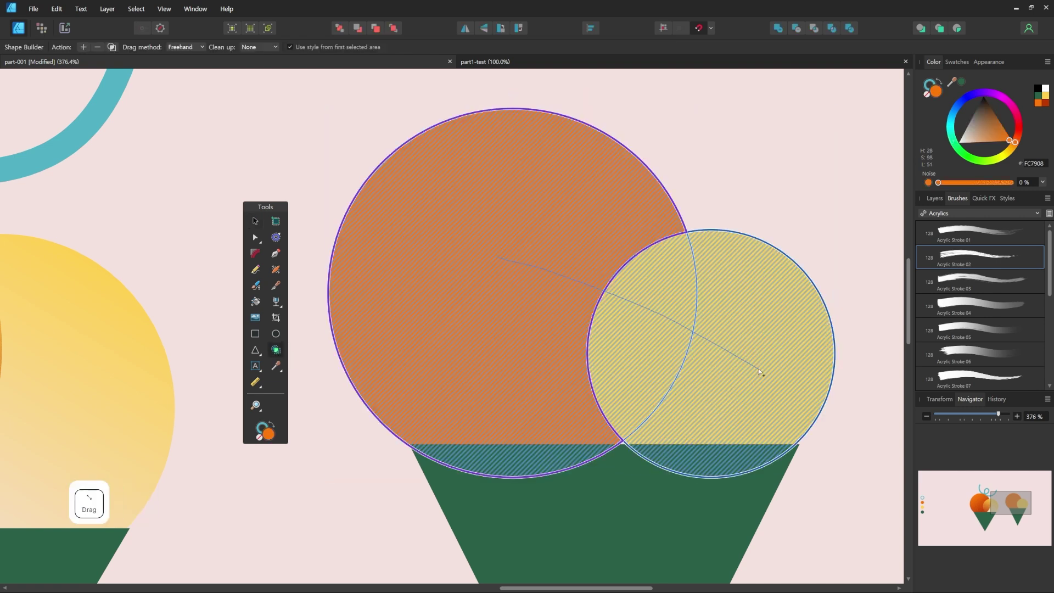
key(Return)
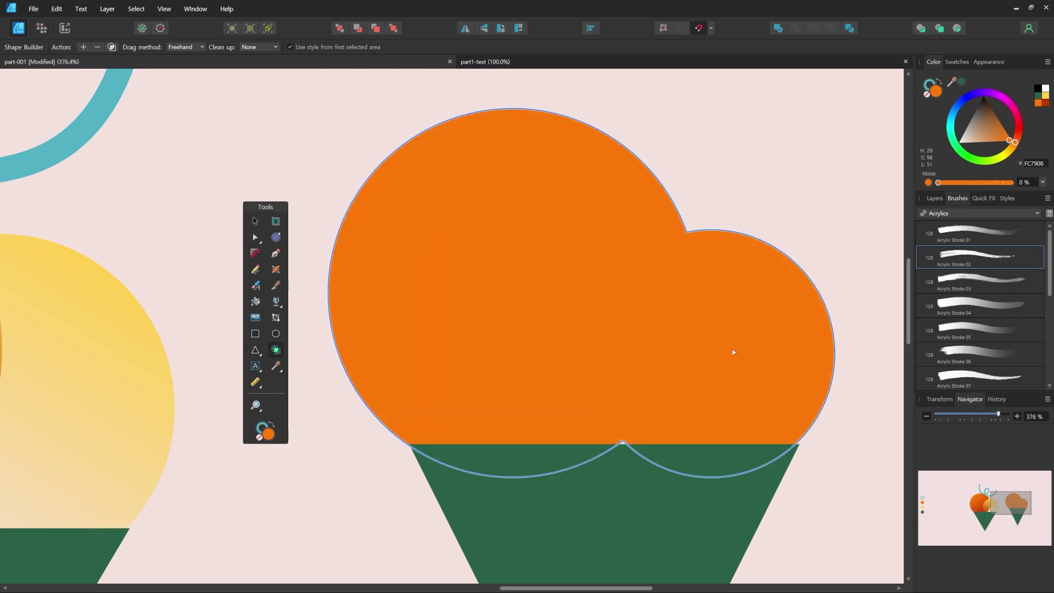
key(ctrl+z)
- Select both new circles again and split their overlap into a separate shape with the Shape Builder
key(v)
shift+click(748, 313)
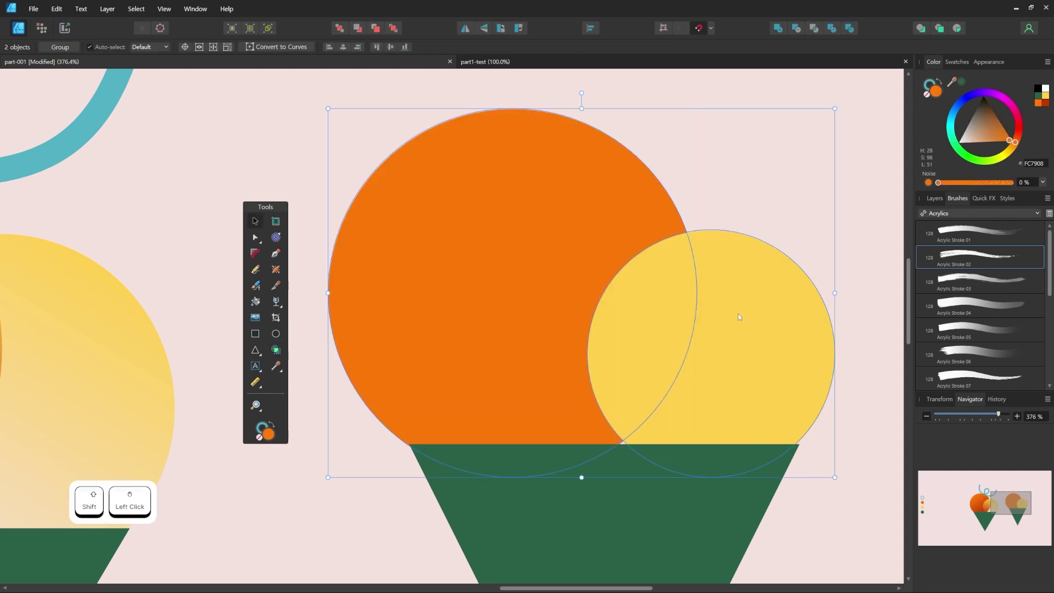
click(277, 349)
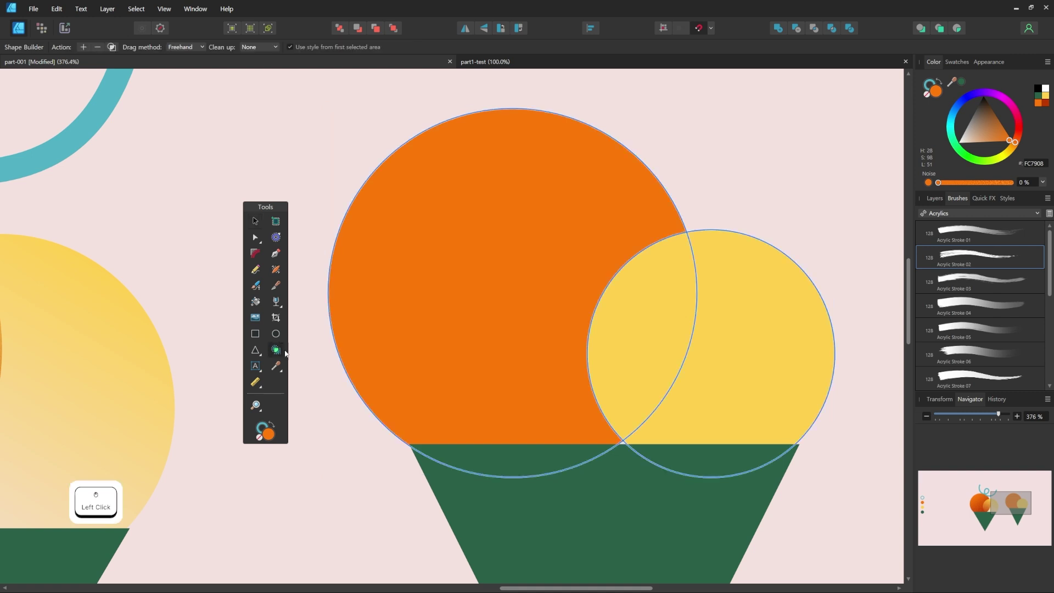
drag(645, 314, 622, 346)
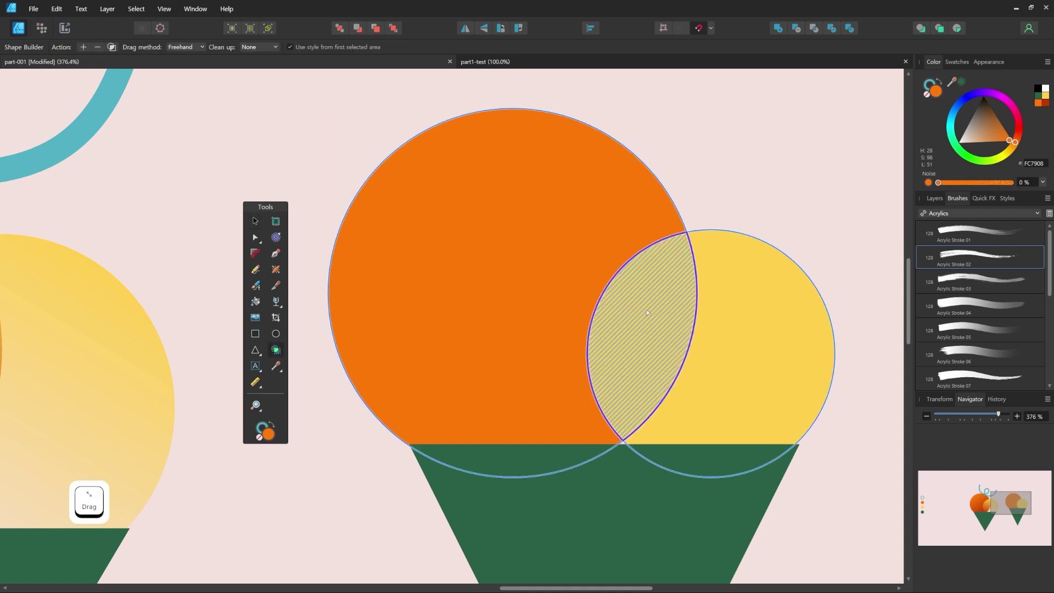
drag(647, 313, 621, 317)
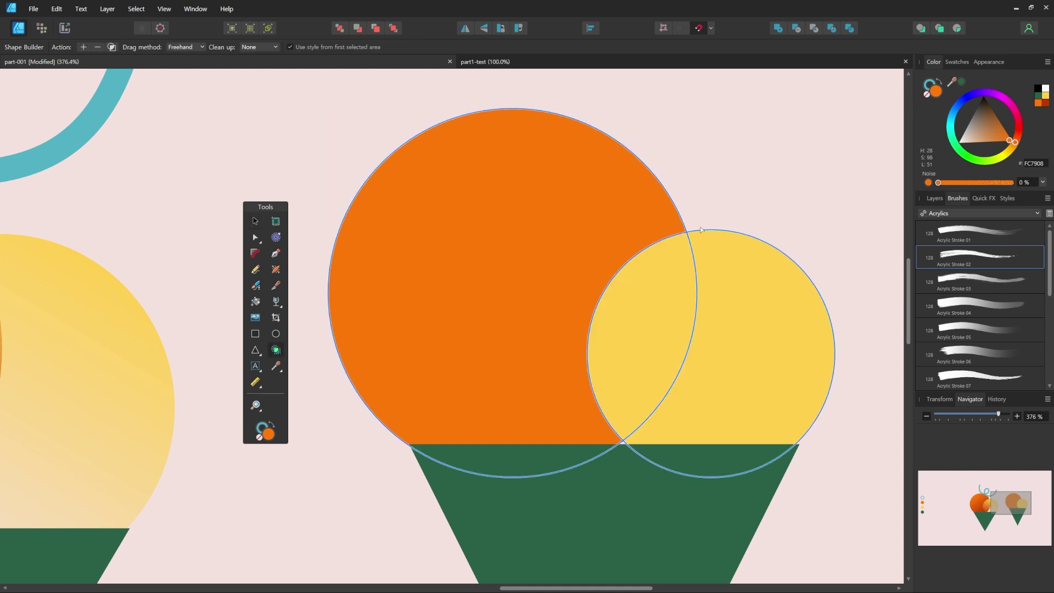
- Try moving the split-off overlap piece onto the orange circle, and undo the move
click(255, 221)
click(634, 324)
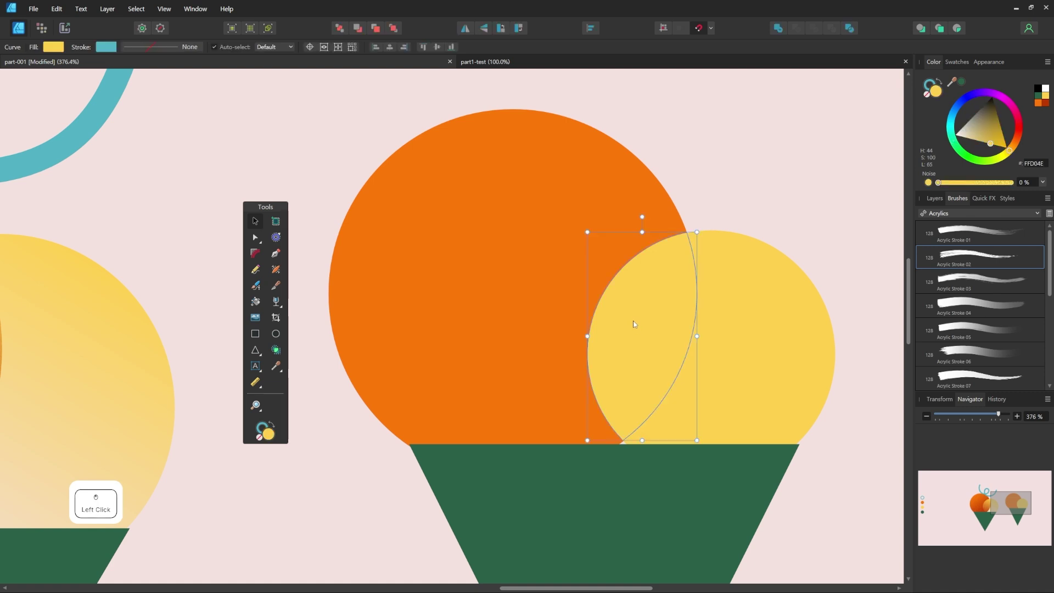
drag(634, 324, 439, 295)
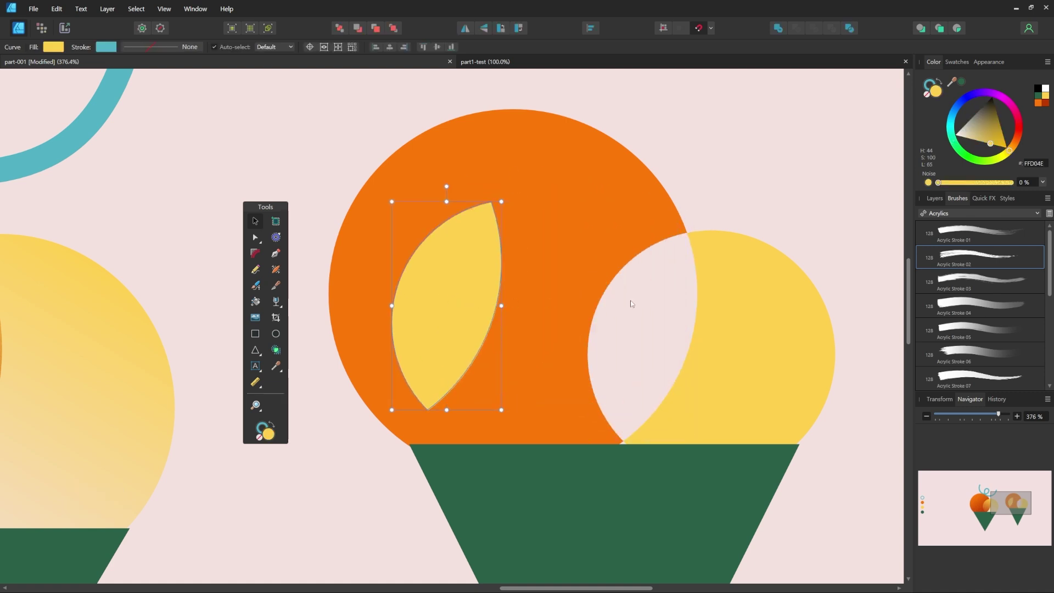
key(ctrl+z)
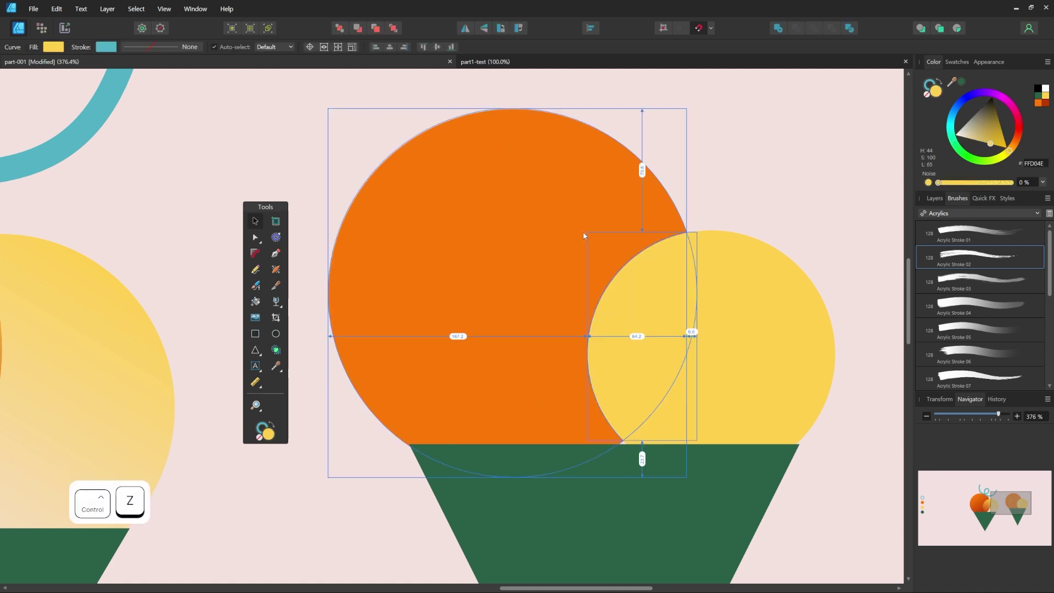
- Undo everything drawn for the second ice cream, leaving only the original artwork and palette dots
click(745, 158)
key(ctrl+0)
key(ctrl+z)
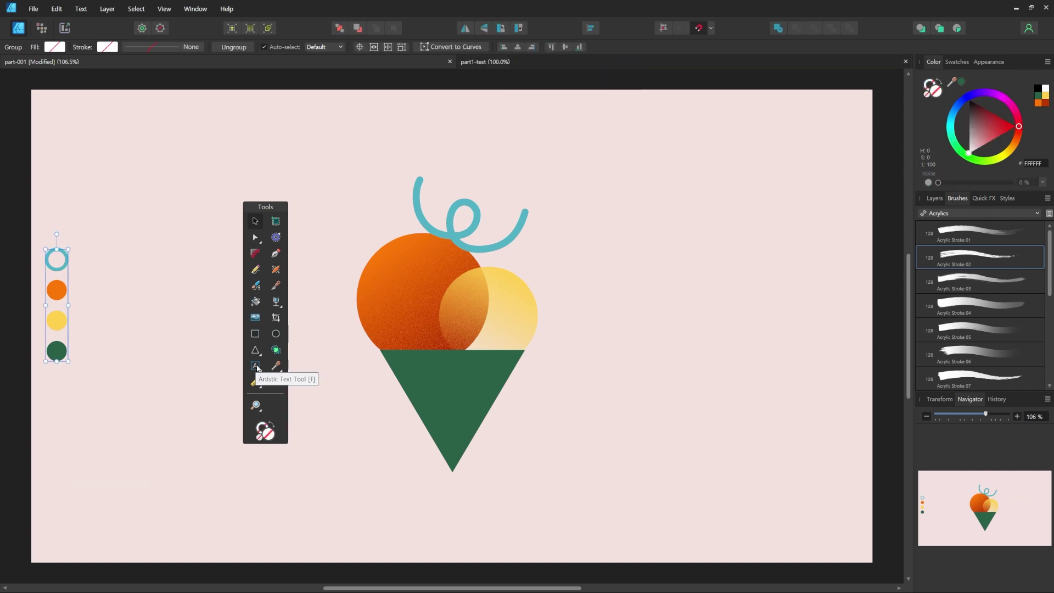
- Add the white artistic text VECTOR across the upper part of the green cone and enlarge it to 62 pt
click(256, 367)
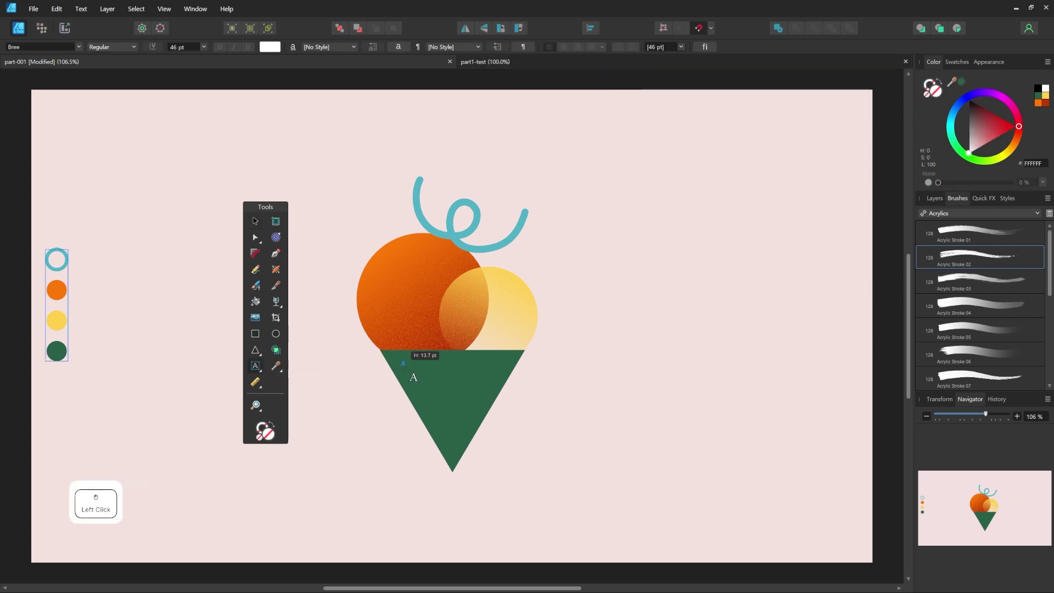
click(405, 369)
text(VECTOR)
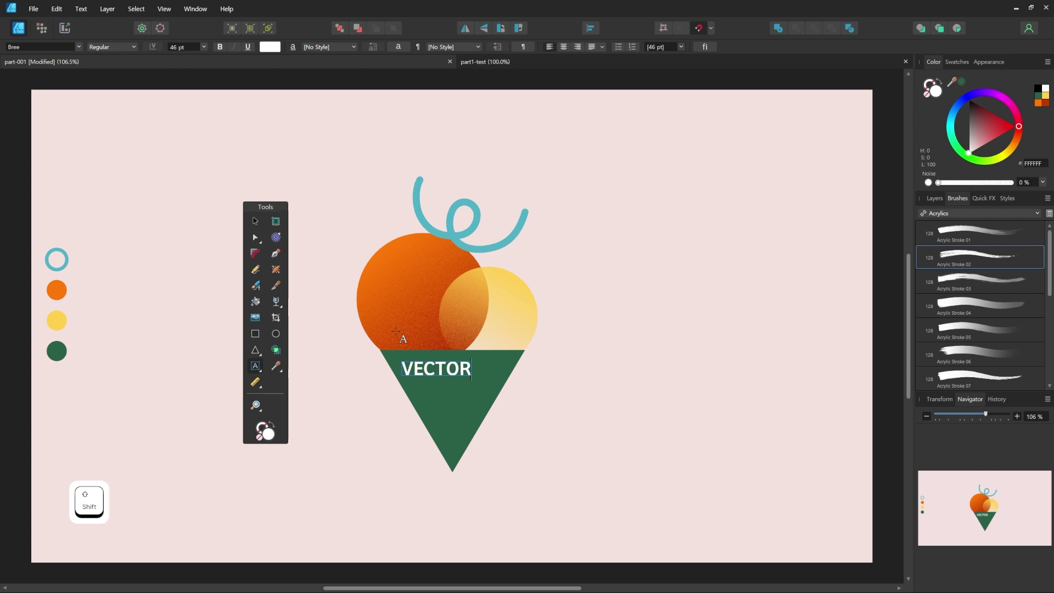
click(256, 220)
drag(470, 379, 497, 380)
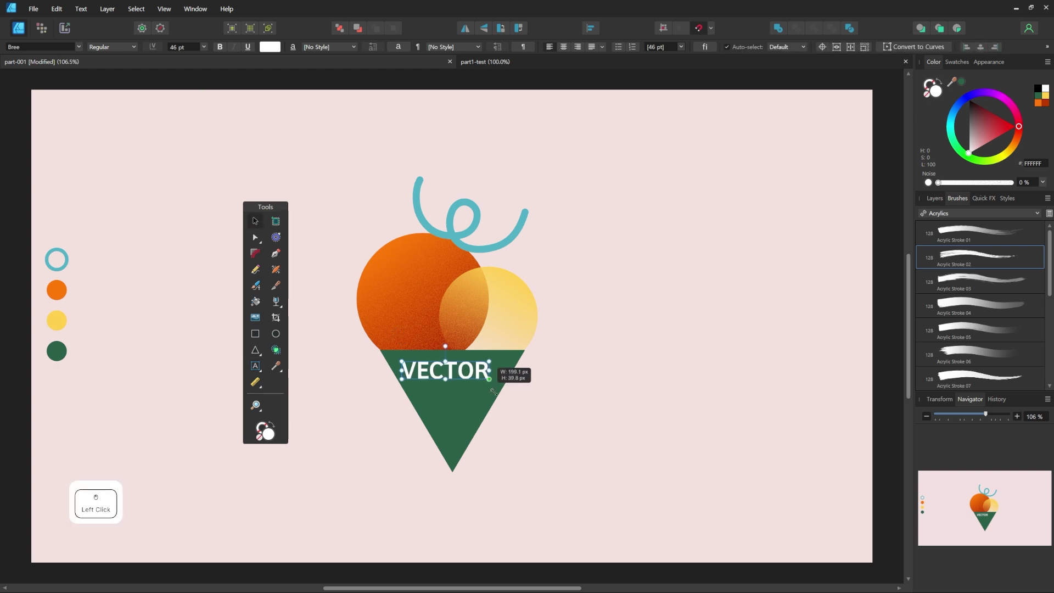
- Try the Frame Text tool with a small frame of filler letters beside the green cone, and delete the frame
click(255, 367)
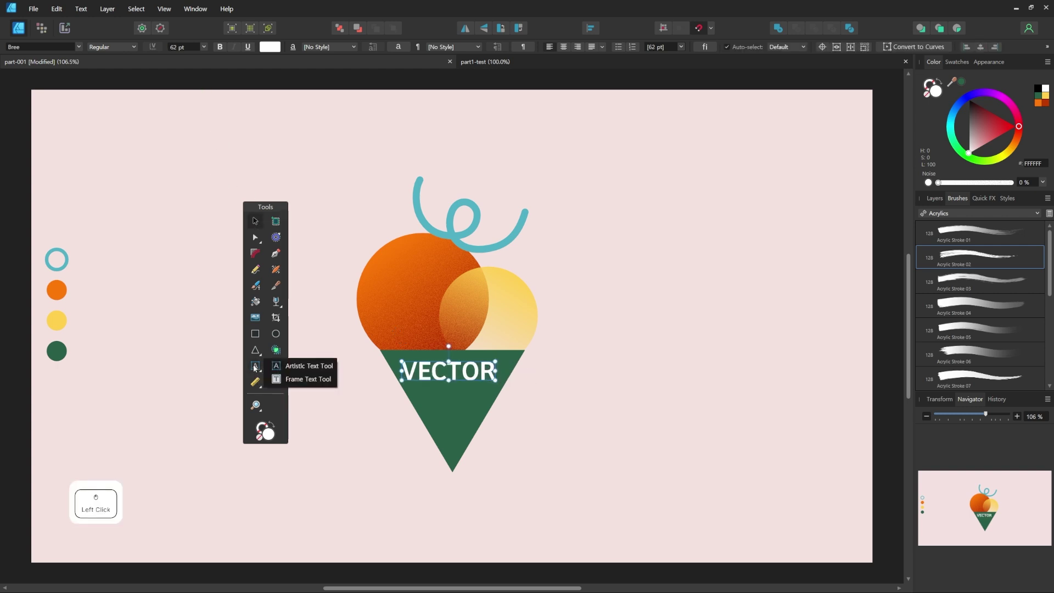
drag(255, 368, 386, 443)
text(sxdsfdfhfghfghfg)
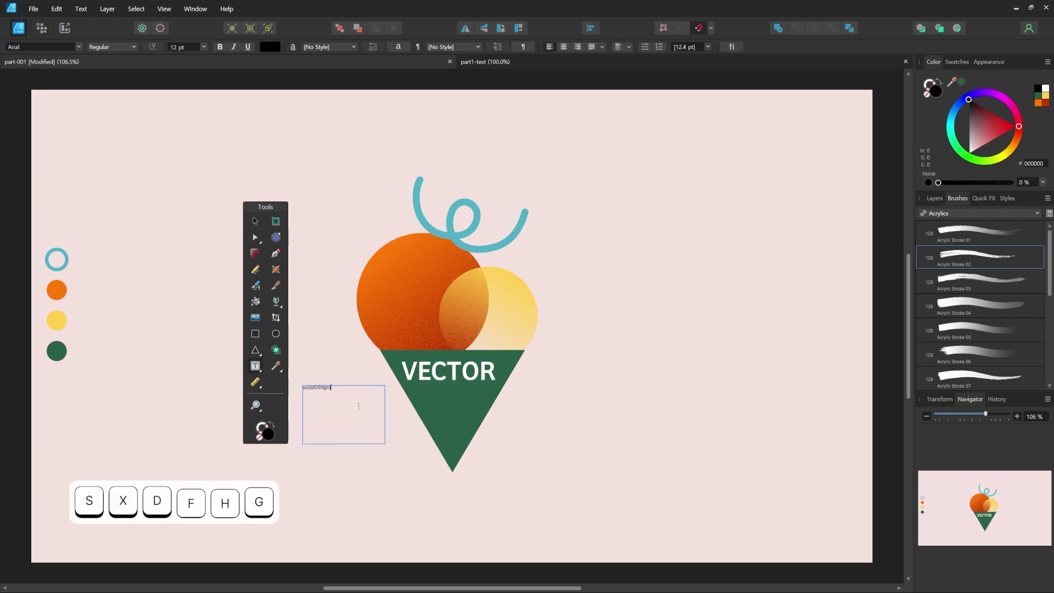
click(259, 224)
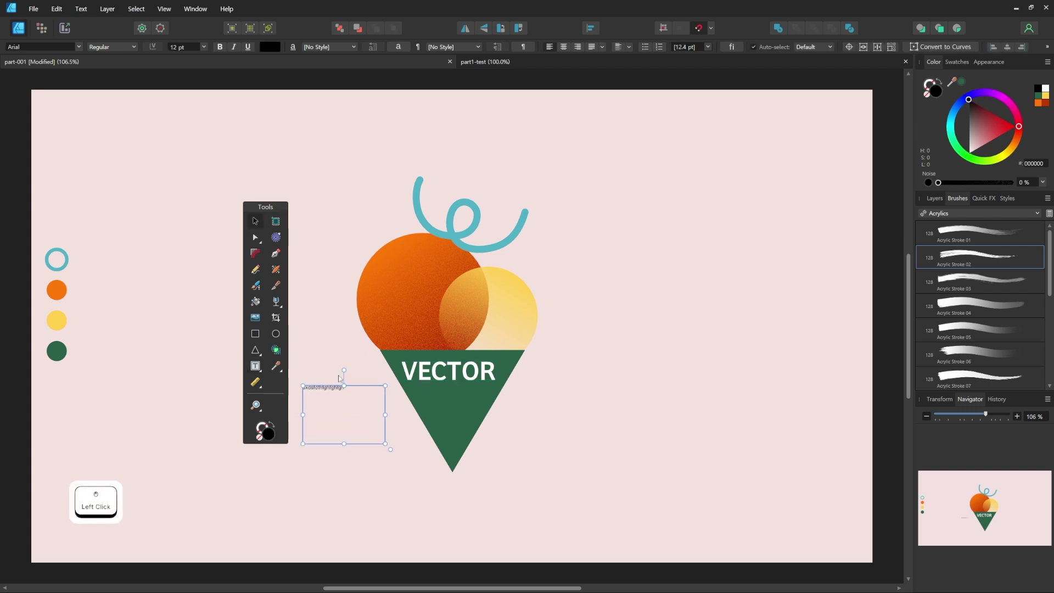
click(327, 393)
click(332, 392)
key(Delete)
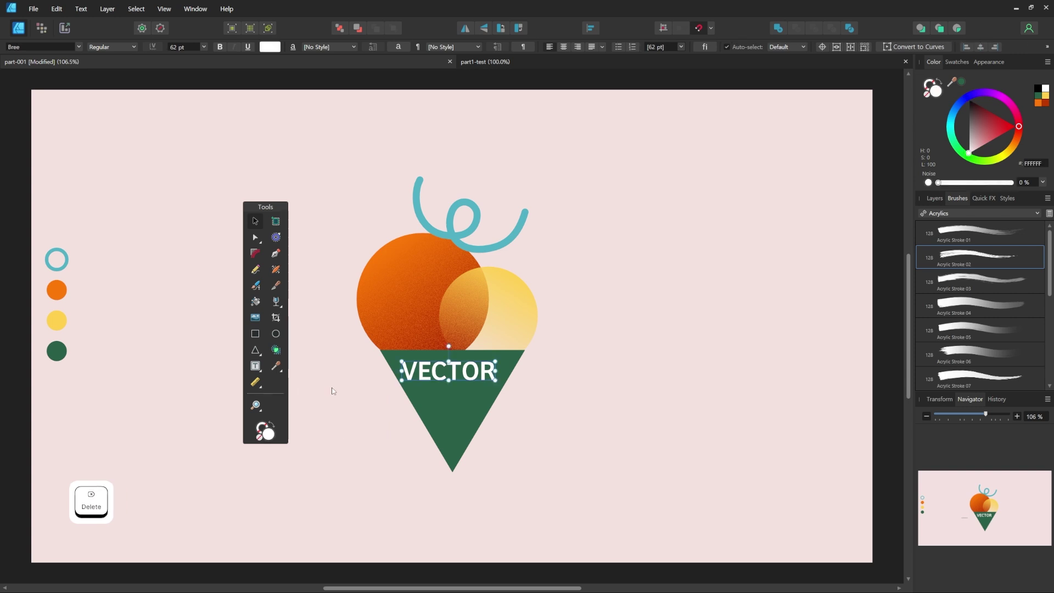
- Measure the length of the green cone's top edge and the area of the cone
click(256, 382)
drag(380, 350, 523, 350)
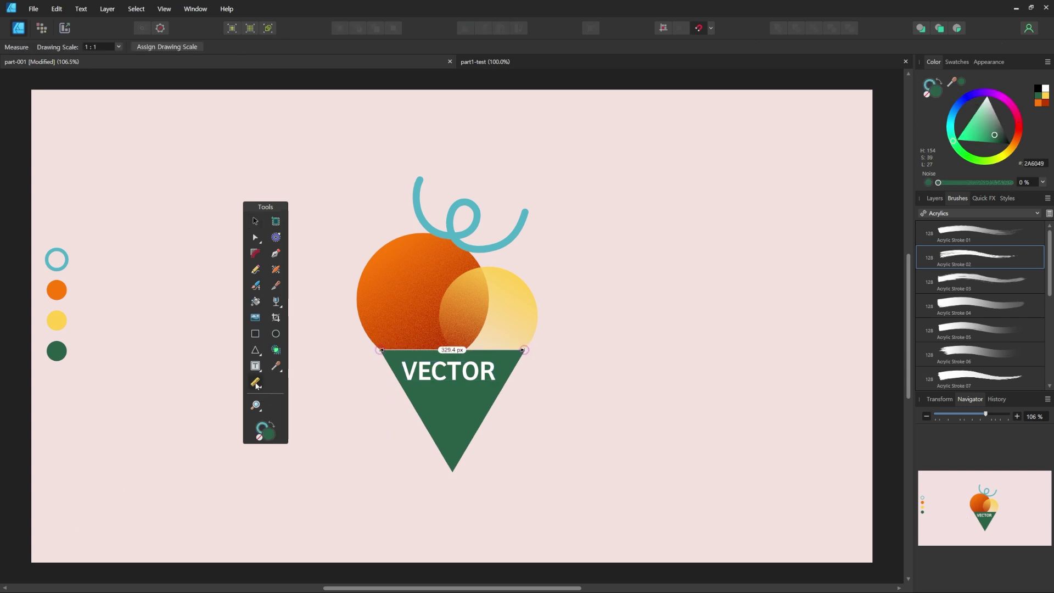
drag(255, 382, 303, 396)
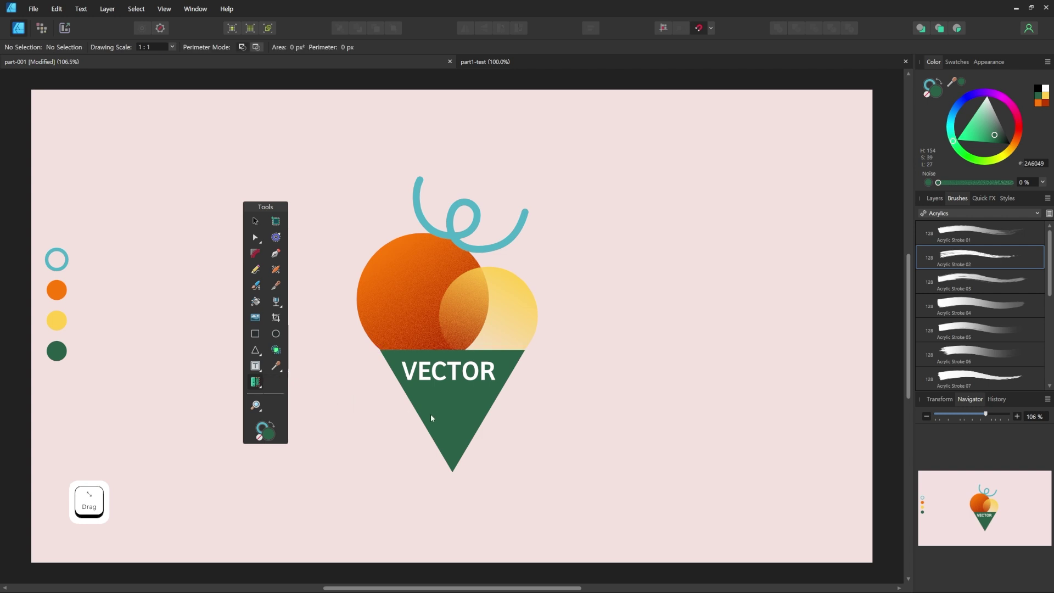
click(453, 402)
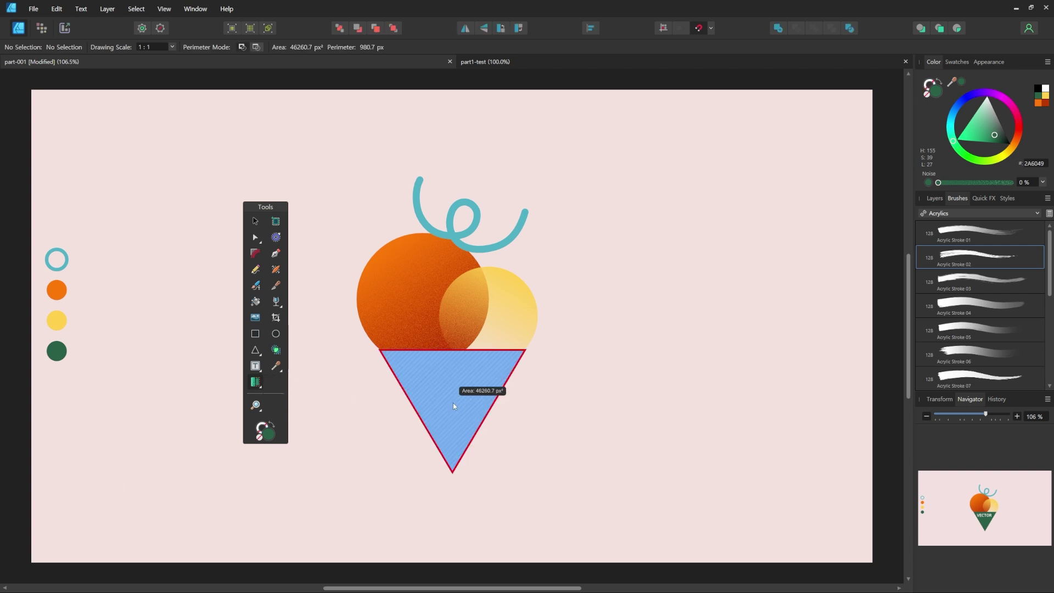
click(256, 221)
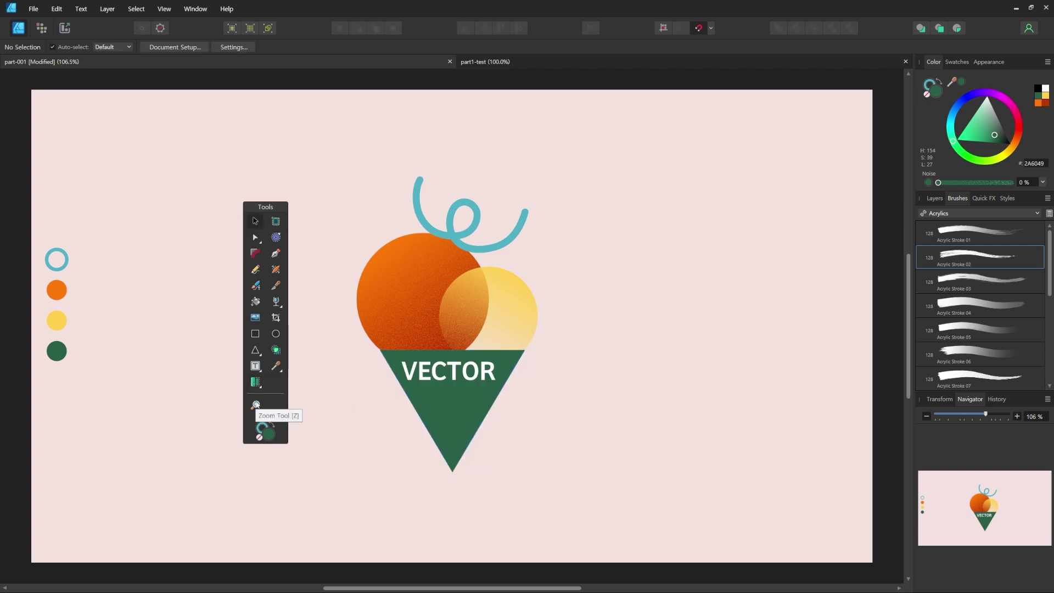
- Nudge the orange circle slightly so its edge meets the upper-left corner of the green cone
click(255, 404)
drag(373, 352, 584, 327)
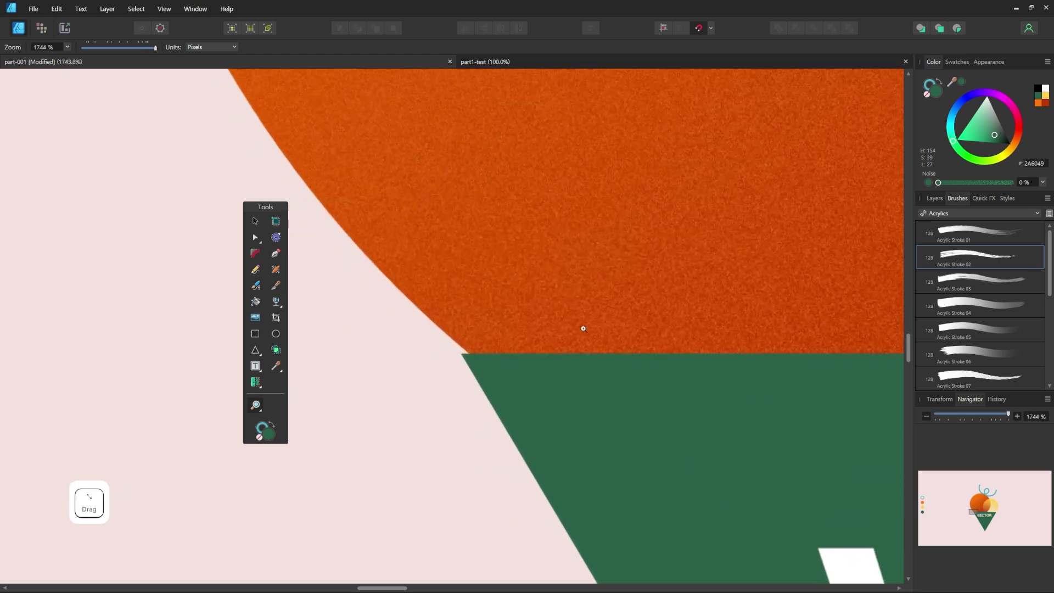
key(v)
click(545, 308)
click(540, 309)
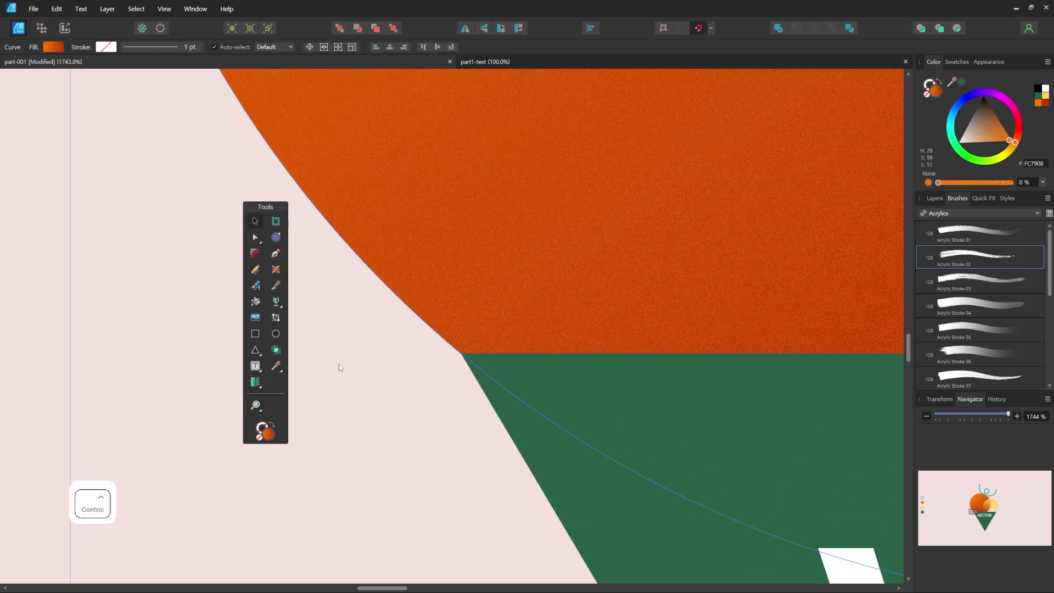
key(ctrl+0)
click(256, 222)
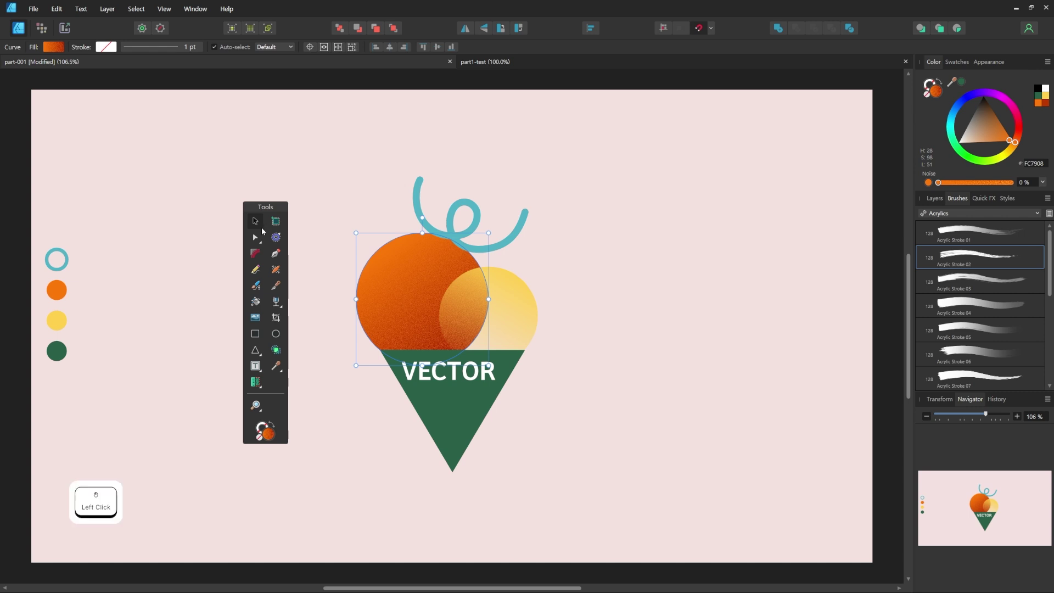
click(333, 404)
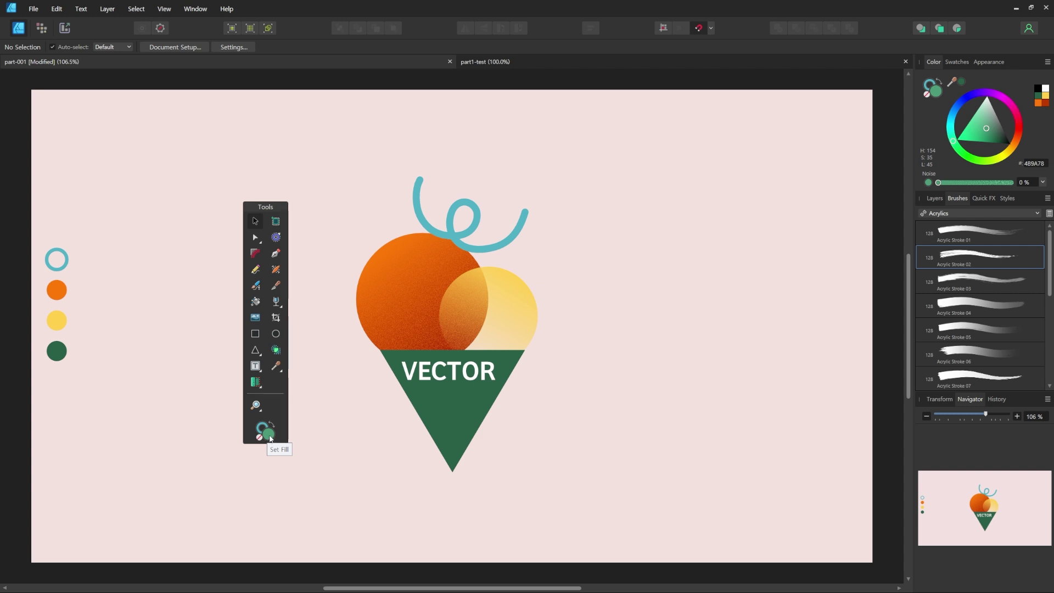
- With no object selected, change the default fill colour to magenta #DB3CE9
click(270, 438)
drag(813, 259, 832, 264)
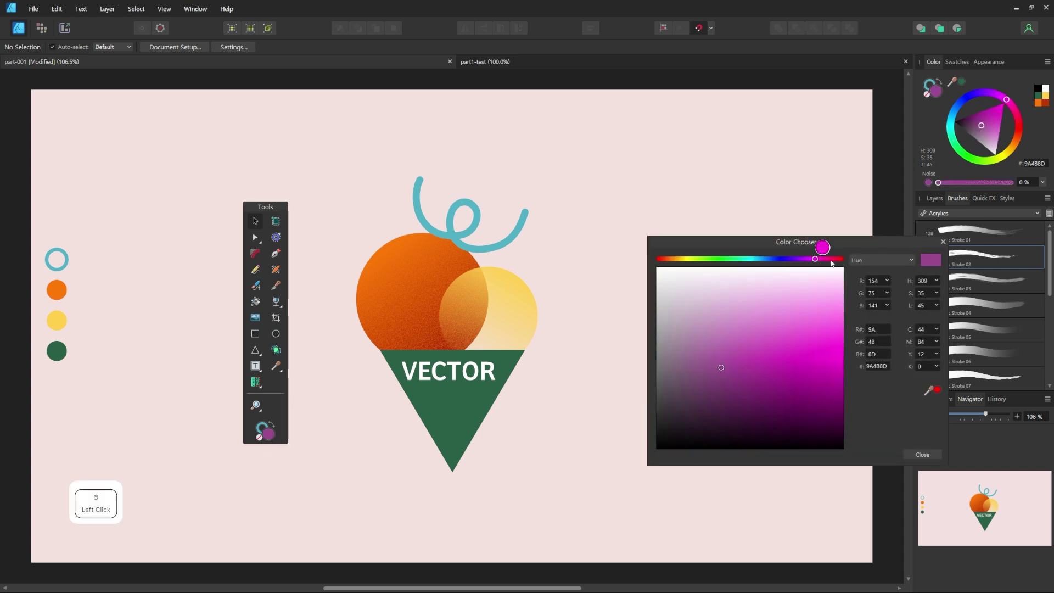
click(923, 454)
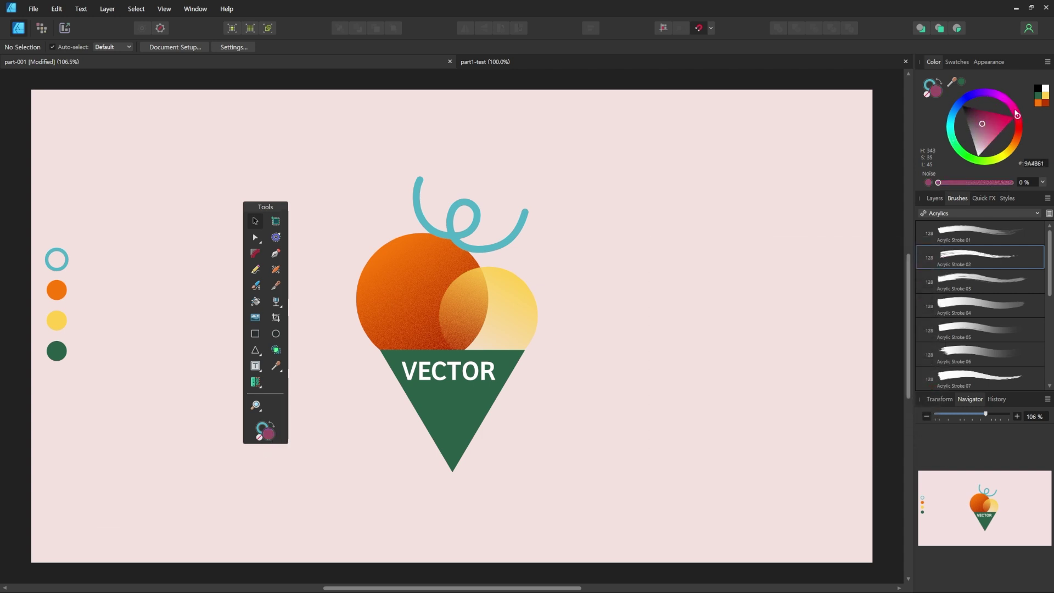
mouse_move(1018, 115)
mouse_down()
mouse_move(1000, 95)
mouse_move(995, 114)
mouse_up()
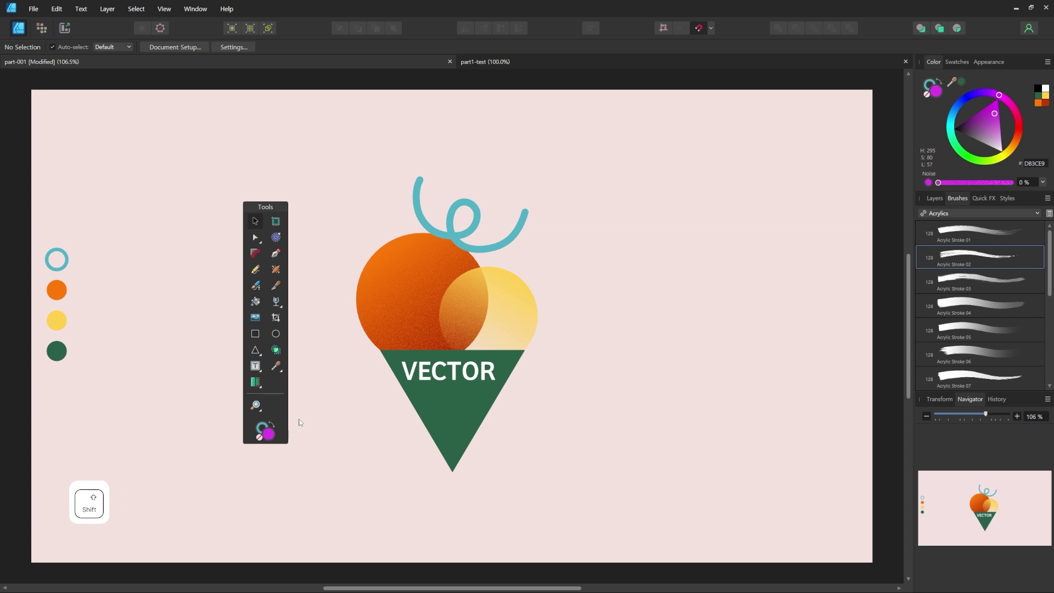
- Swap the fill and stroke colours back and forth, and toggle which of the two is active
key(shift+x)
key(shift+x)
key(shift+x)
key(shift+x)
key(x)
key(x)
key(x)
key(x)
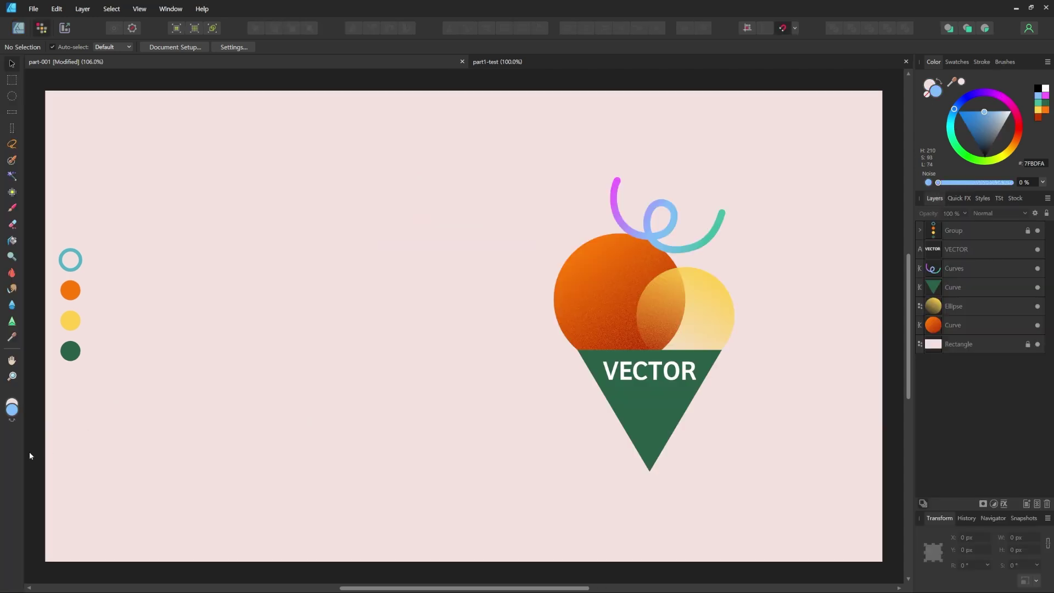
- Detach the Pixel Persona's Tools panel so it floats over the canvas, and return to the Designer Persona
click(9, 453)
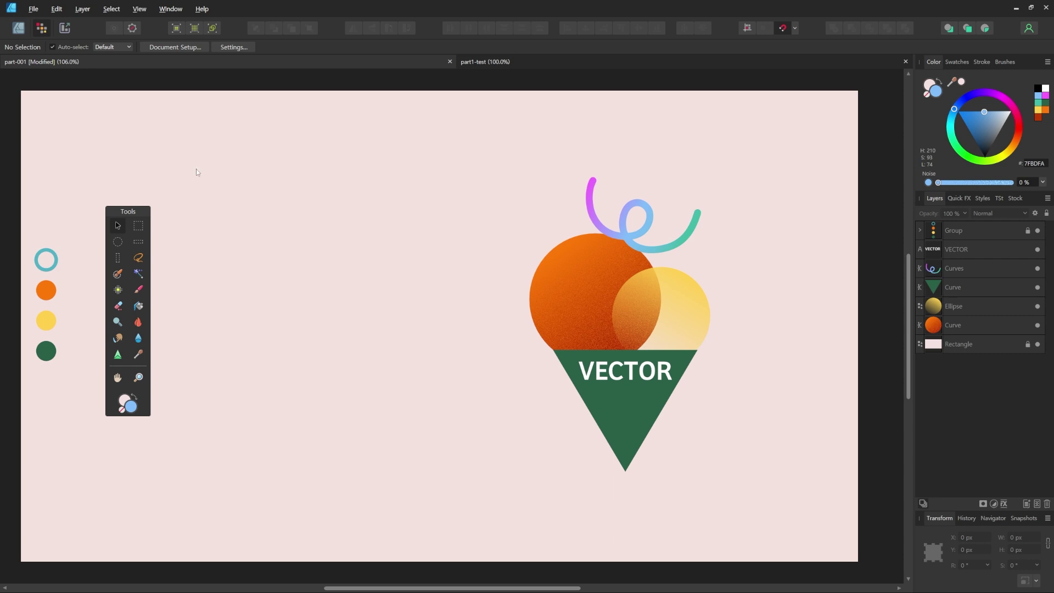
click(17, 31)
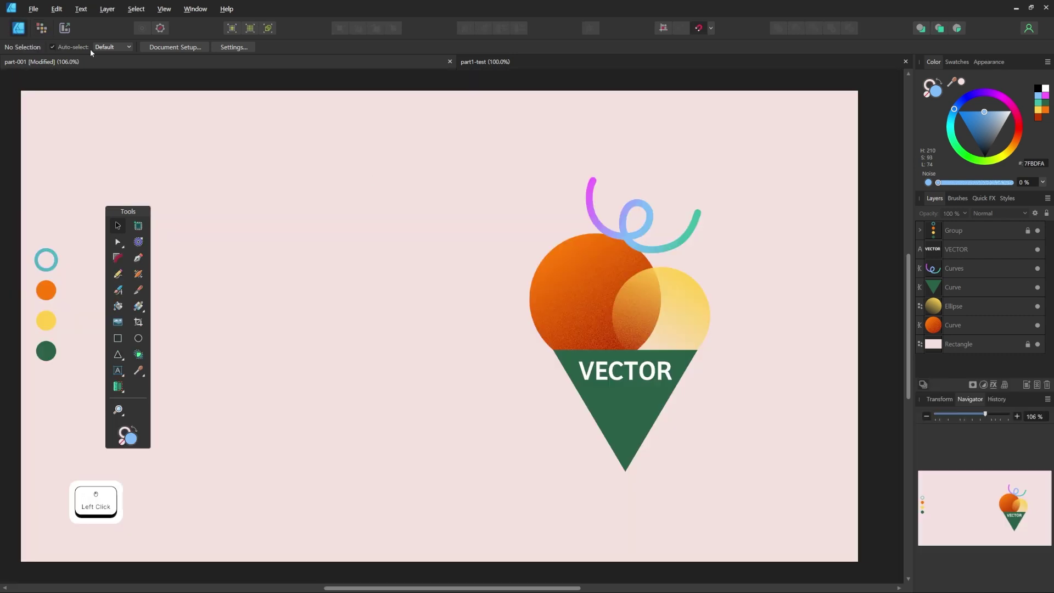
- Duplicate all five objects of the VECTOR ice cream about 510 px to its left, level with the original
click(624, 409)
shift+click(624, 375)
shift+click(681, 308)
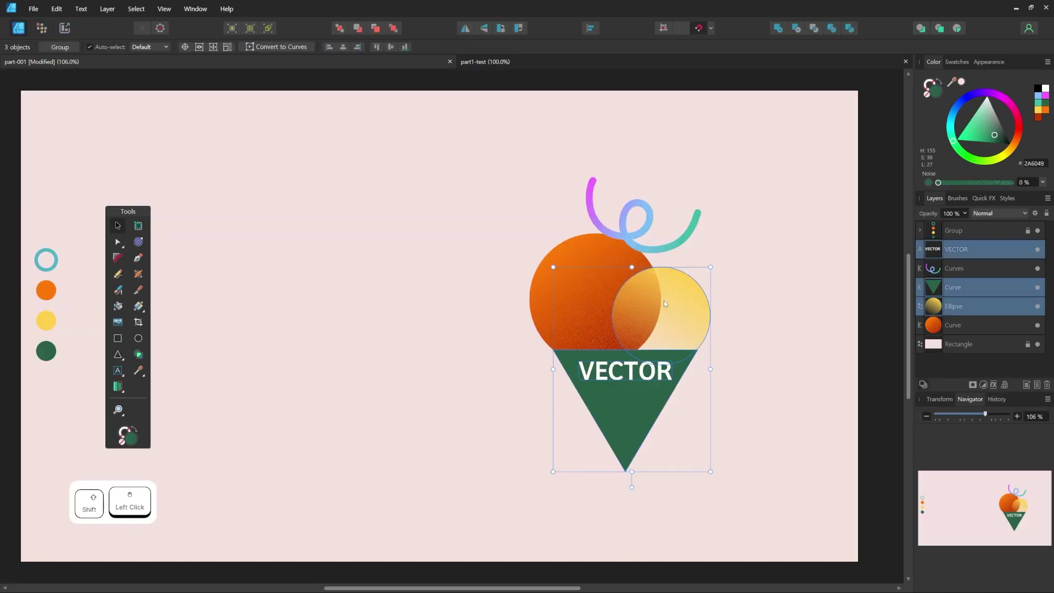
shift+click(650, 260)
shift+click(672, 251)
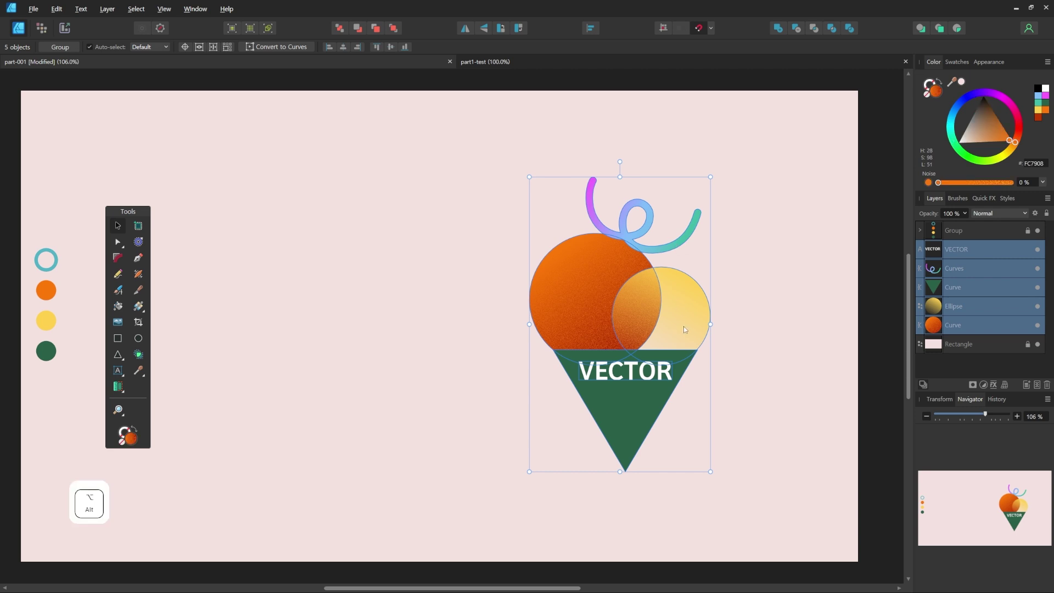
drag(684, 326, 458, 327)
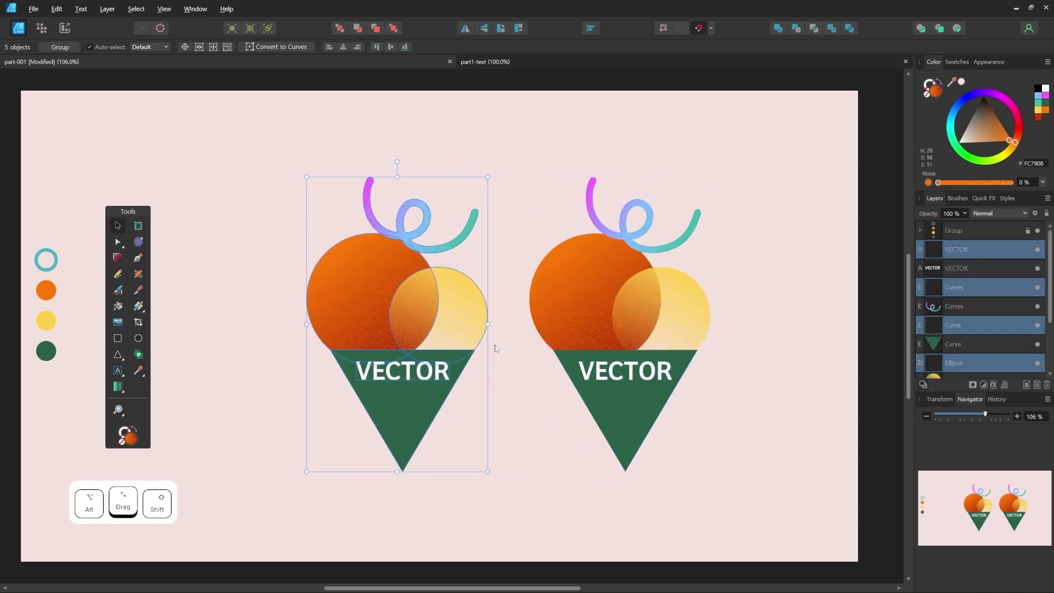
click(548, 386)
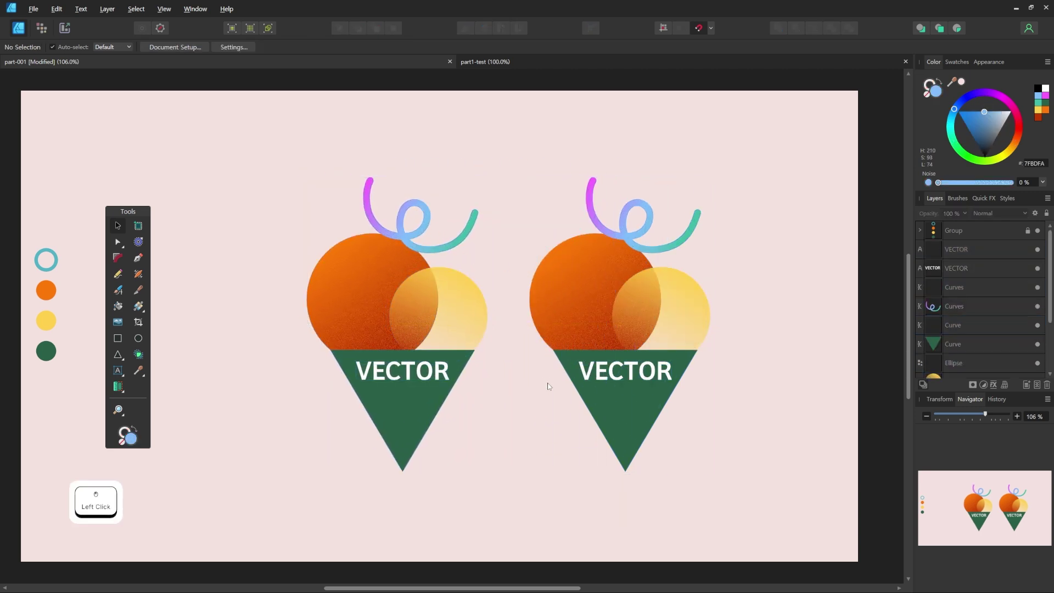
- Make the copied orange circle's fill solid and remove the transparency from the copied yellow circle
click(356, 318)
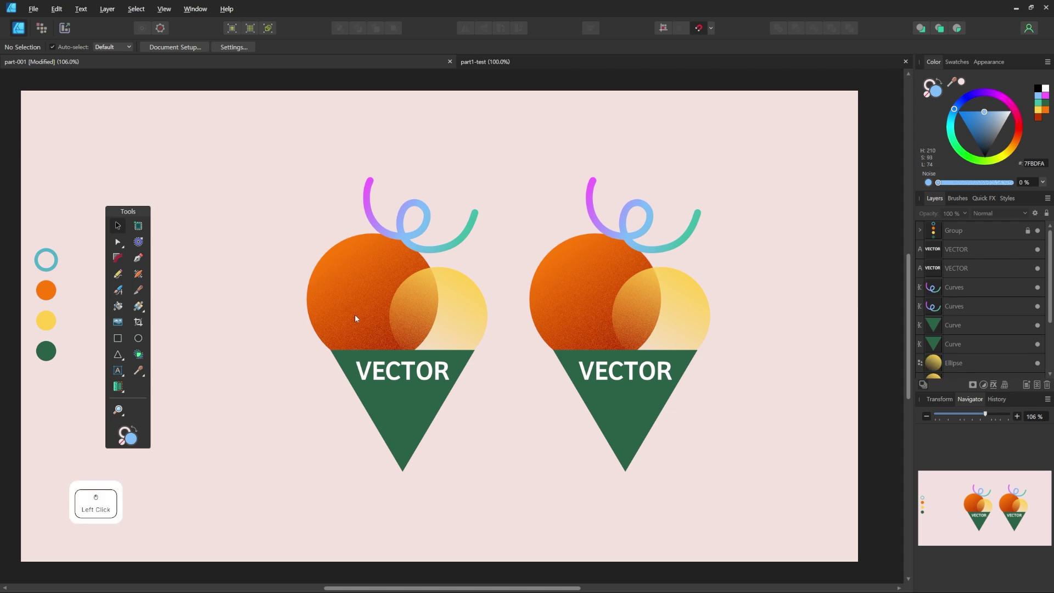
click(139, 306)
click(403, 351)
click(434, 329)
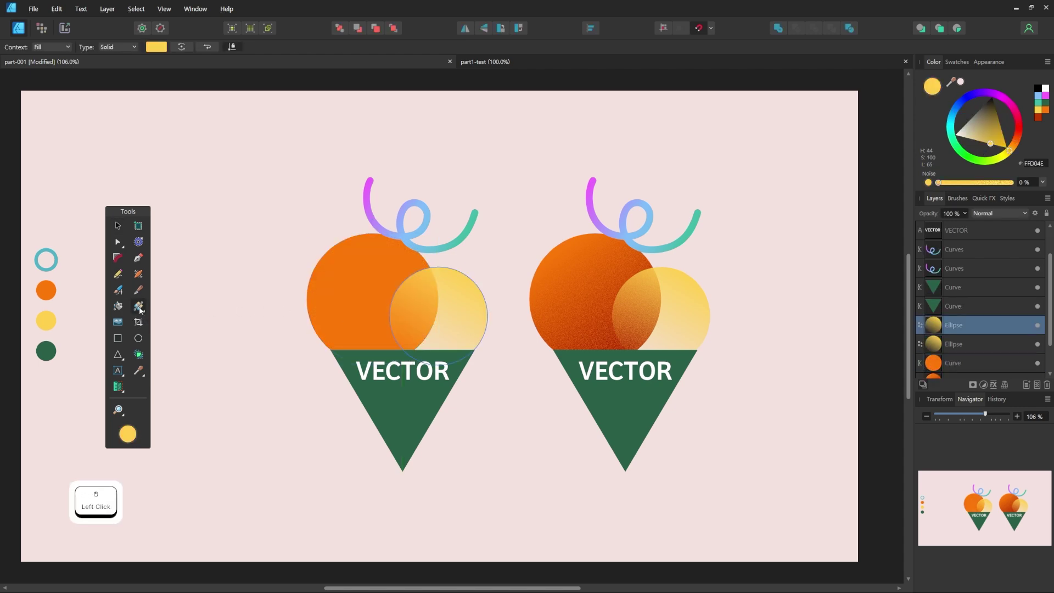
drag(139, 306, 170, 307)
click(171, 307)
- Delete the green and magenta gradient stops from the copied squiggle, keeping only its blue
click(460, 239)
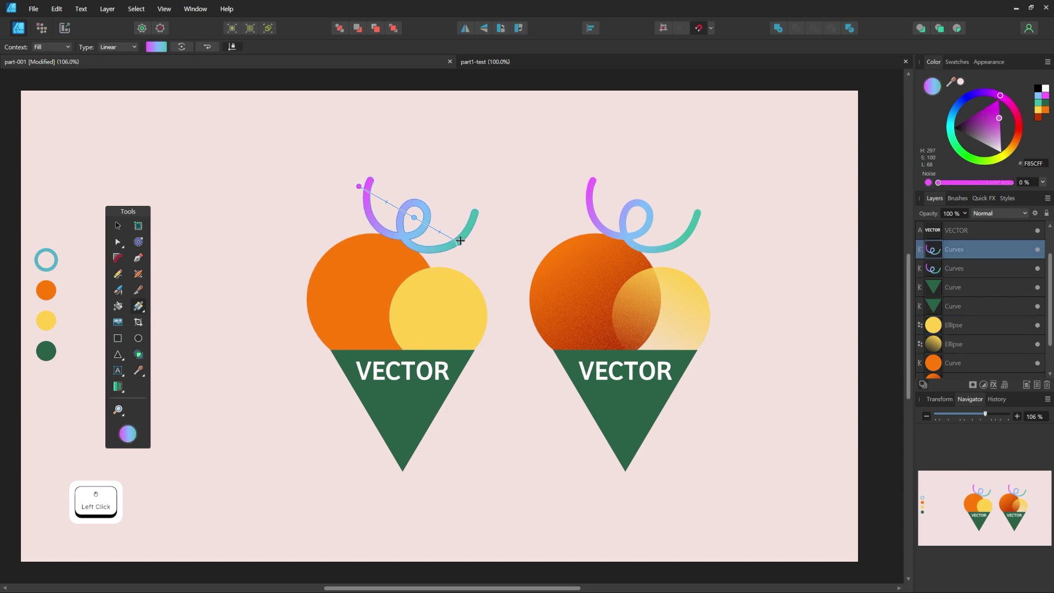
click(459, 239)
key(Delete)
click(358, 185)
key(Delete)
- Replace the text on the copied cone with RESTER
key(t)
click(382, 373)
text(RESTER)
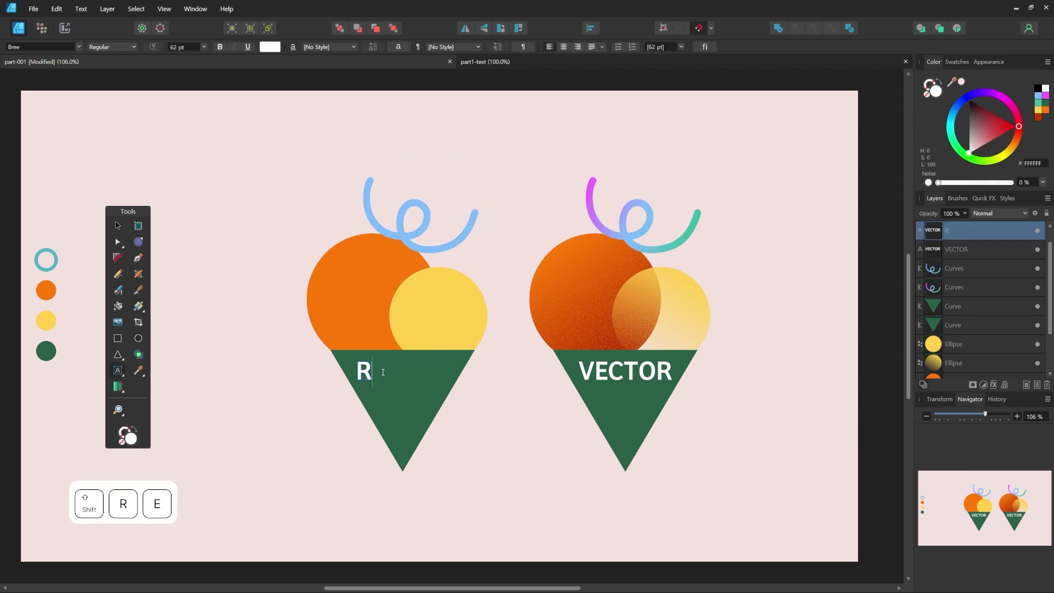
key(Escape)
key(Escape)
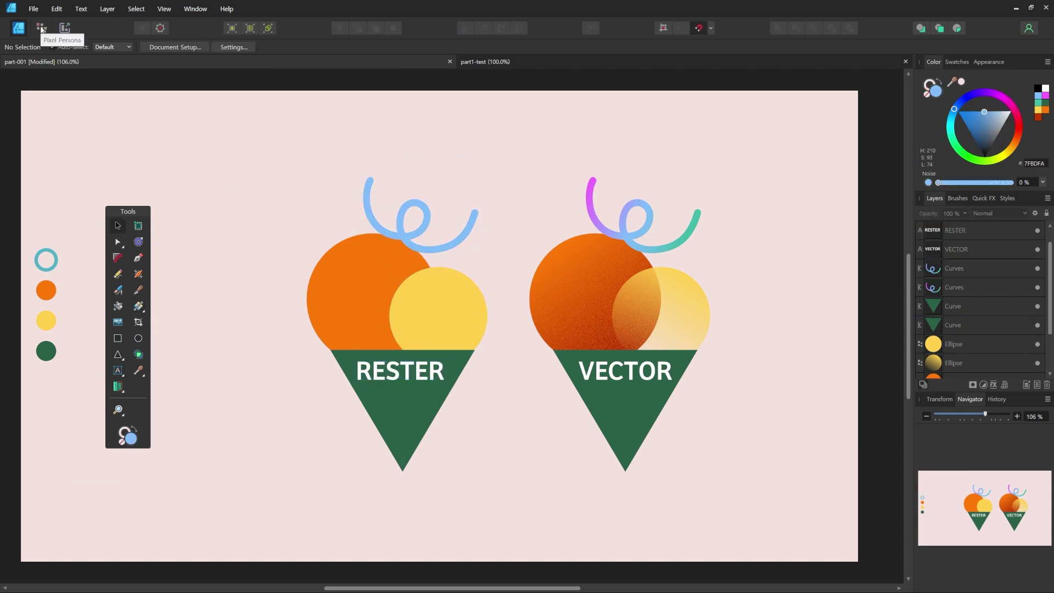
- Switch to the Pixel Persona and group the five objects of the VECTOR ice cream
click(42, 29)
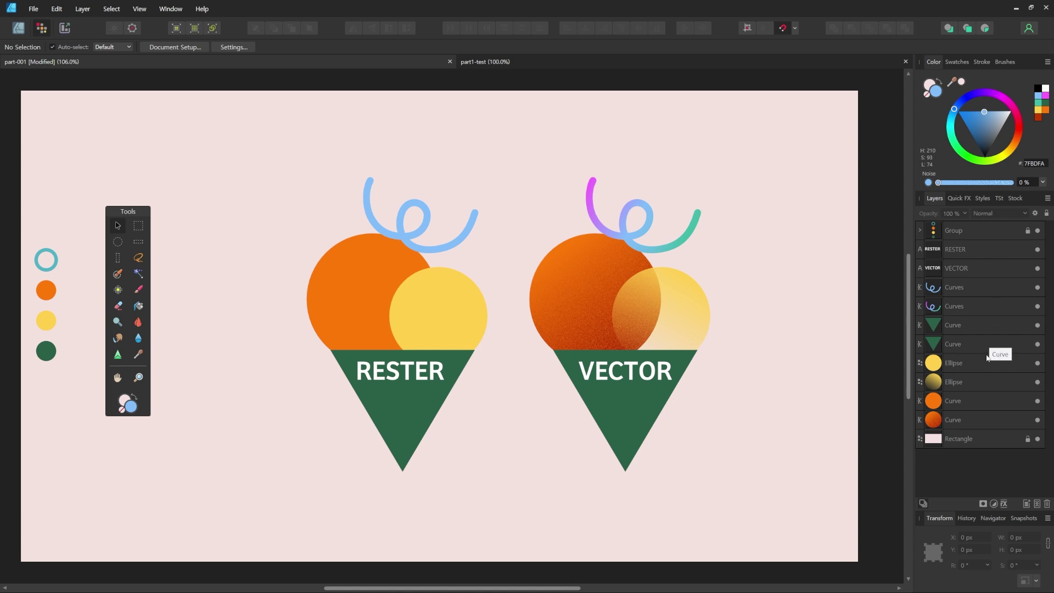
click(686, 242)
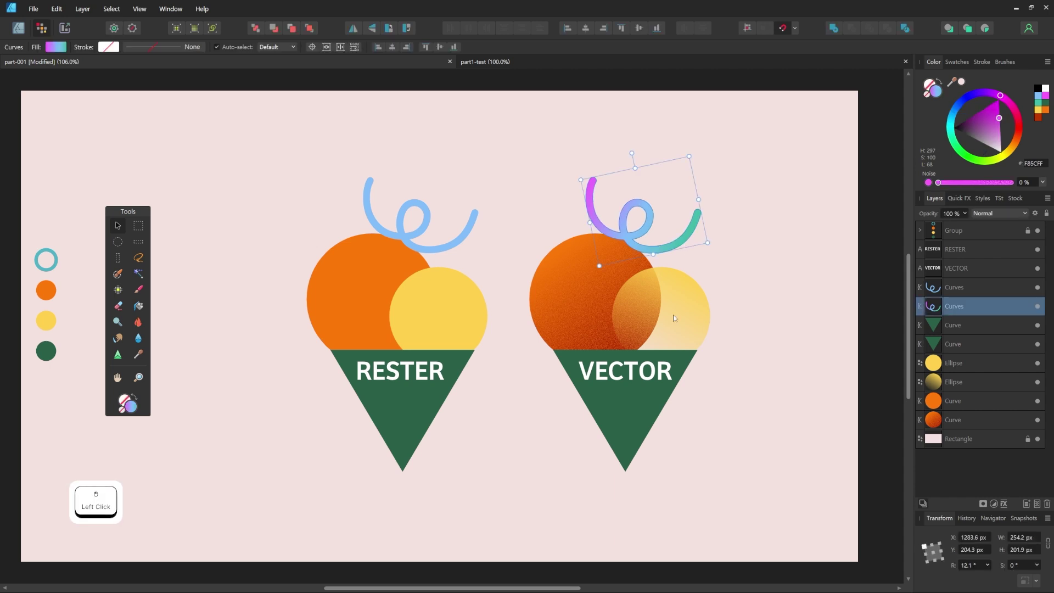
shift+click(676, 313)
shift+click(594, 309)
shift+click(610, 380)
shift+click(617, 399)
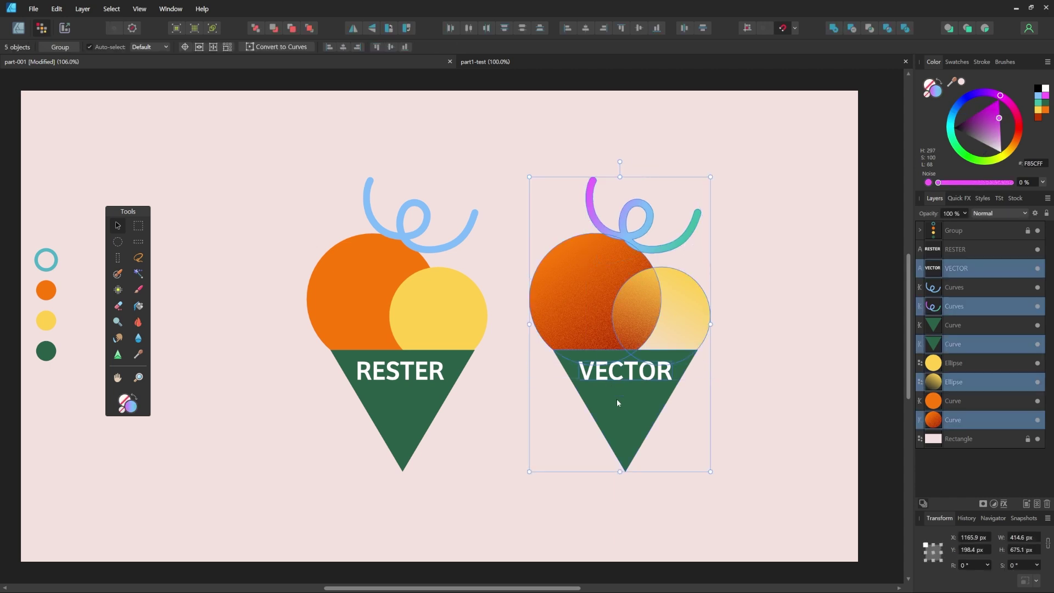
right_click(617, 403)
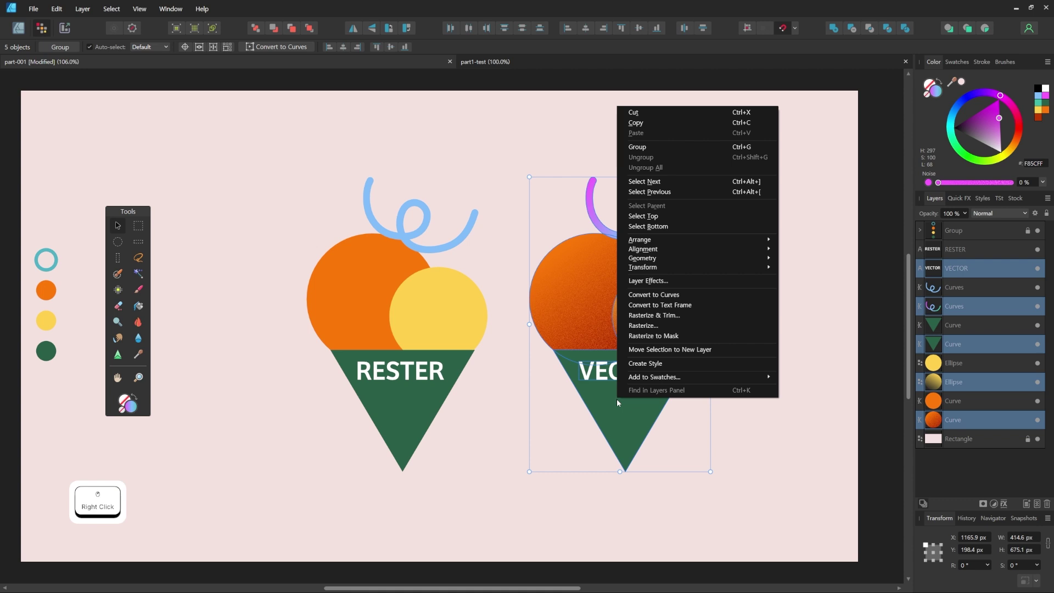
click(654, 148)
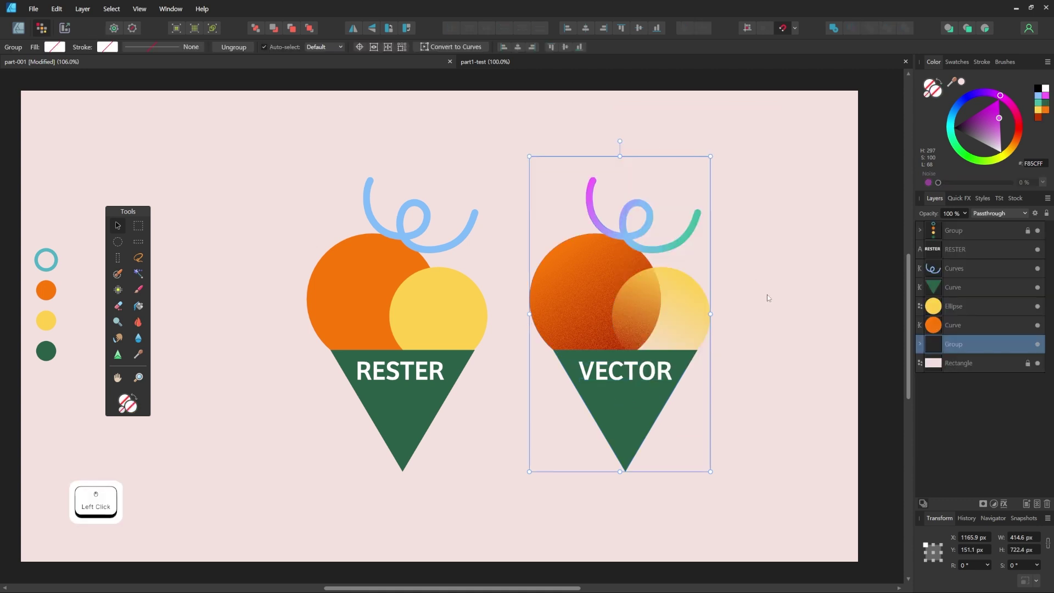
click(771, 298)
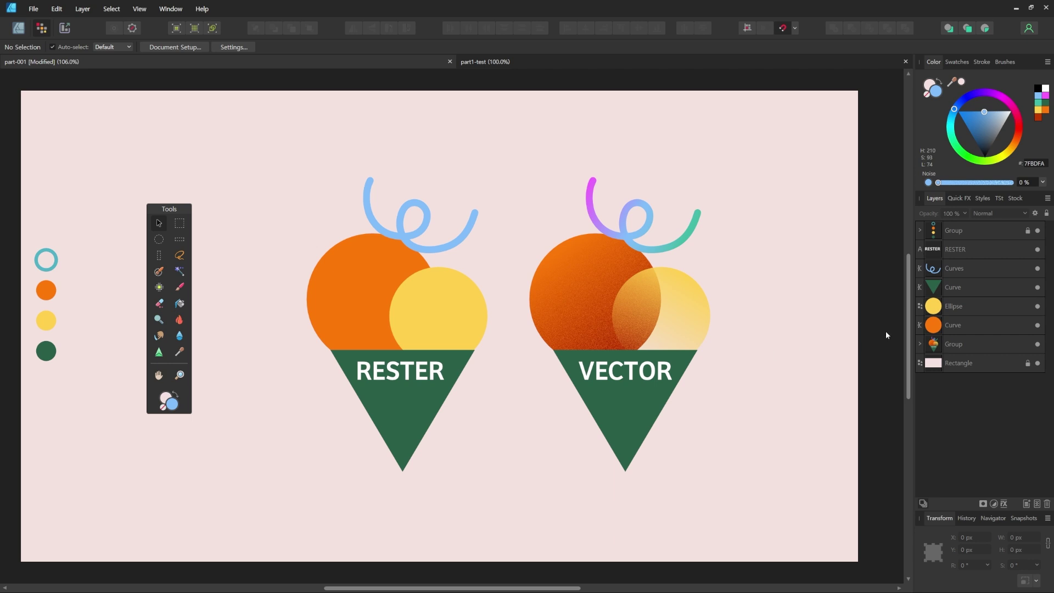
- Rasterize the five layers of the RESTER ice cream, from its text down to the orange circle
click(967, 322)
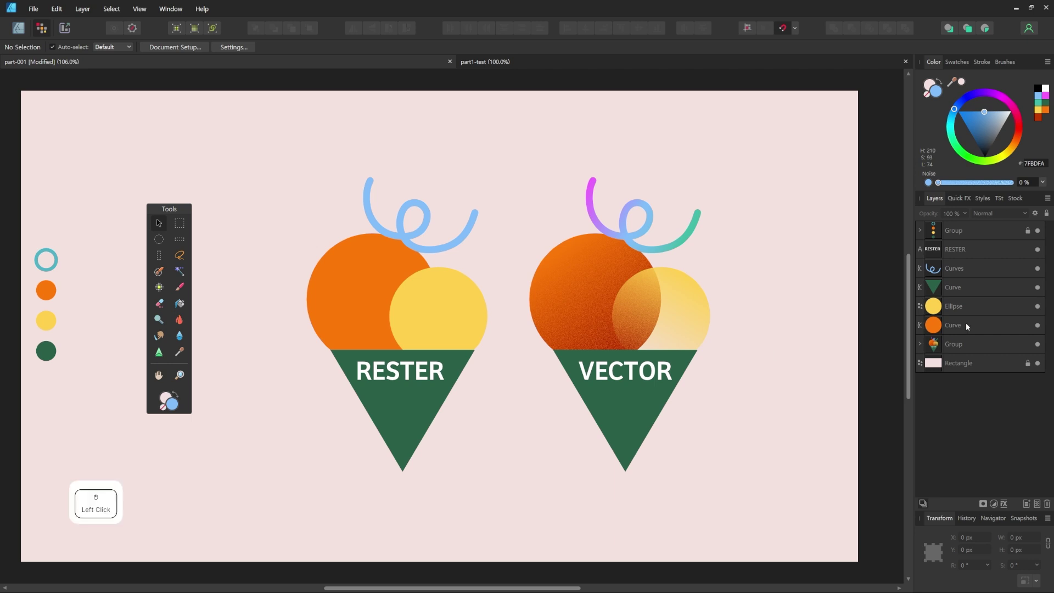
shift+click(971, 252)
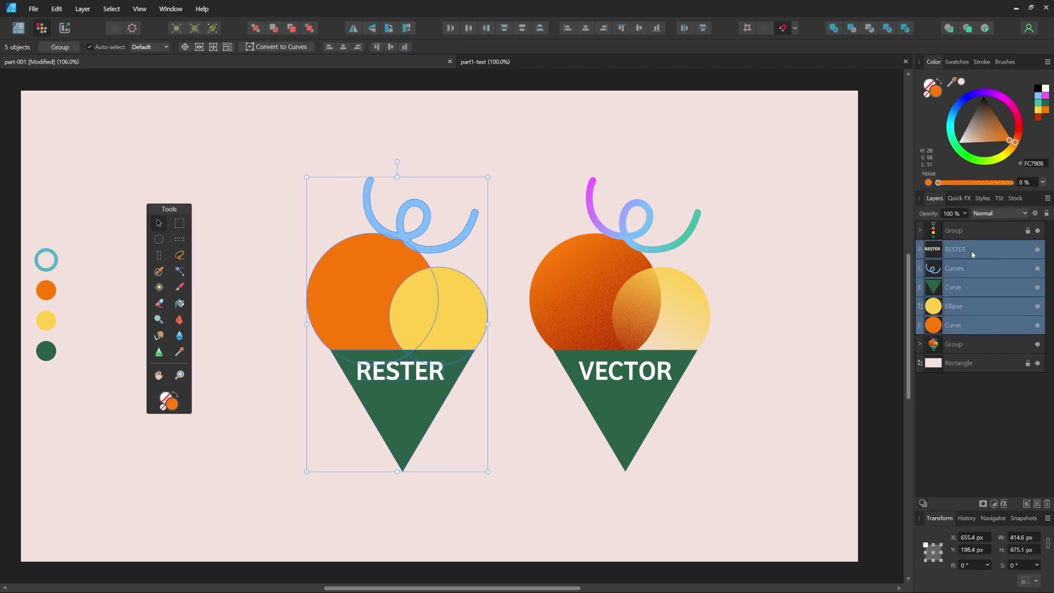
right_click(973, 264)
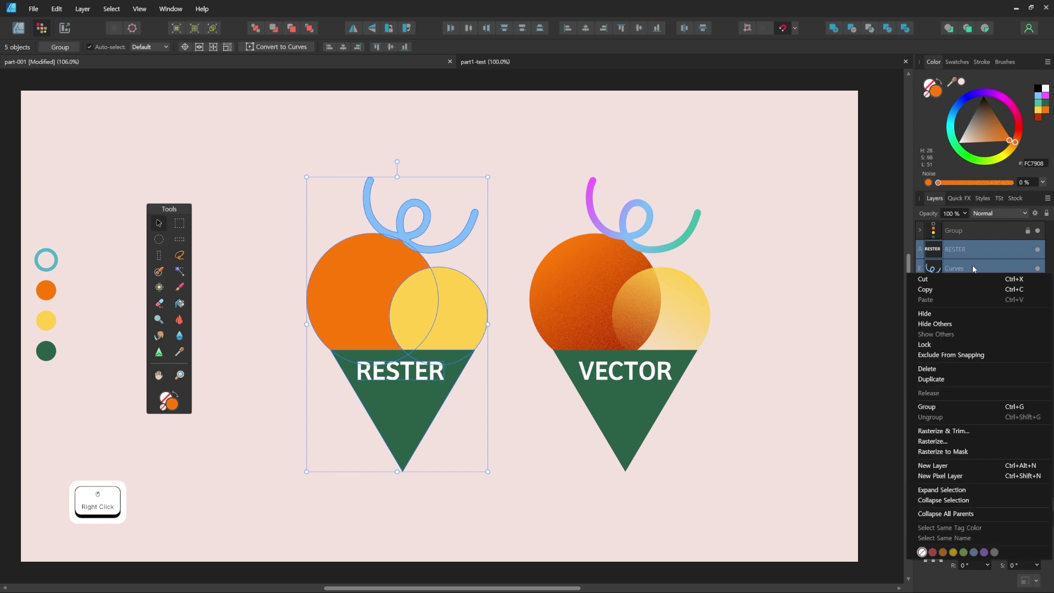
click(939, 441)
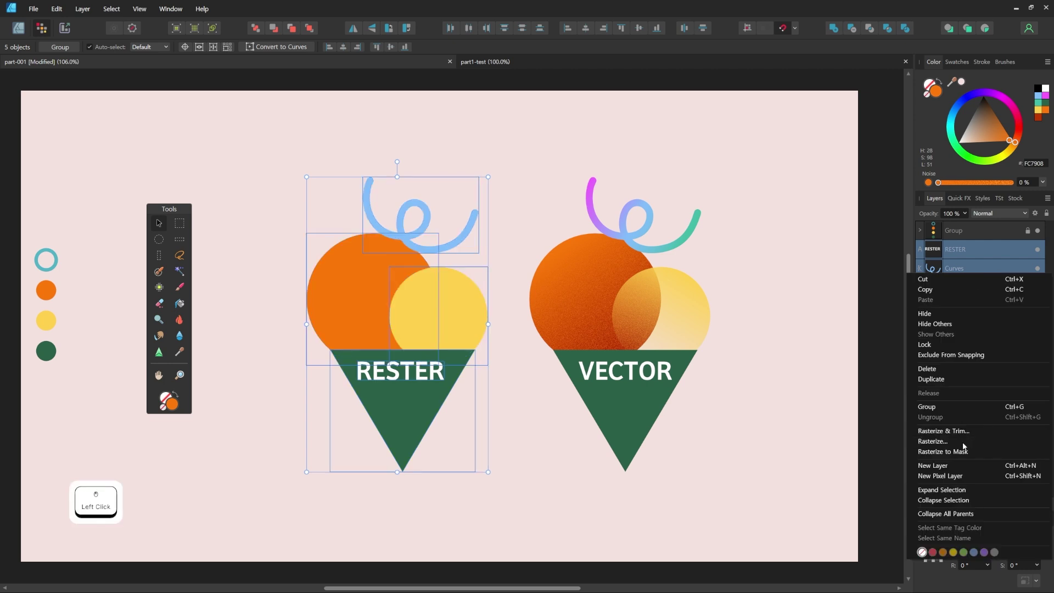
click(522, 388)
- Compare the rasterized yellow circle's edge with the vector orange circle's edge at high magnification
key(z)
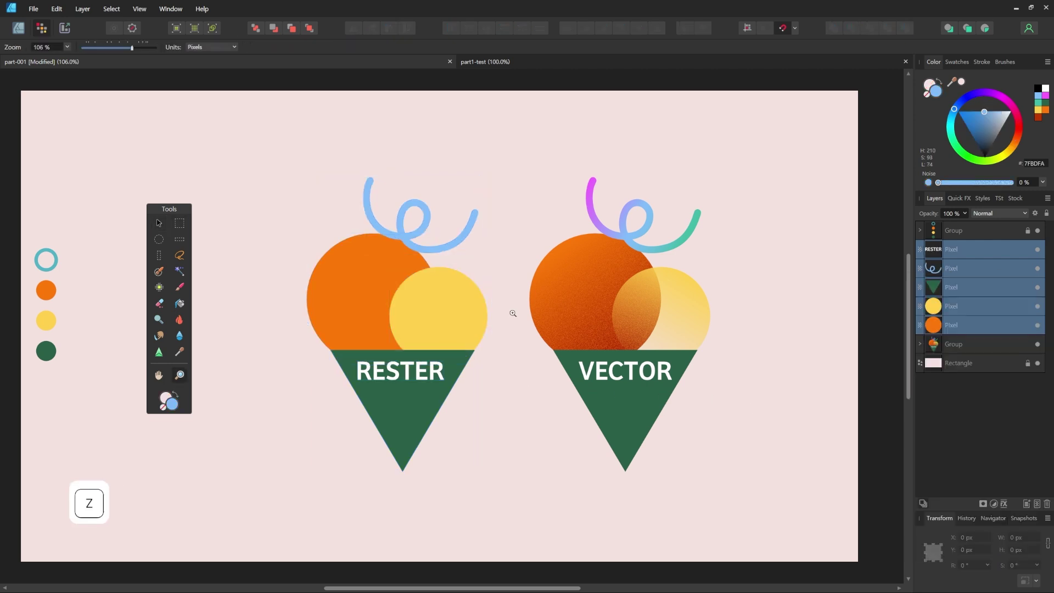
drag(497, 306, 642, 327)
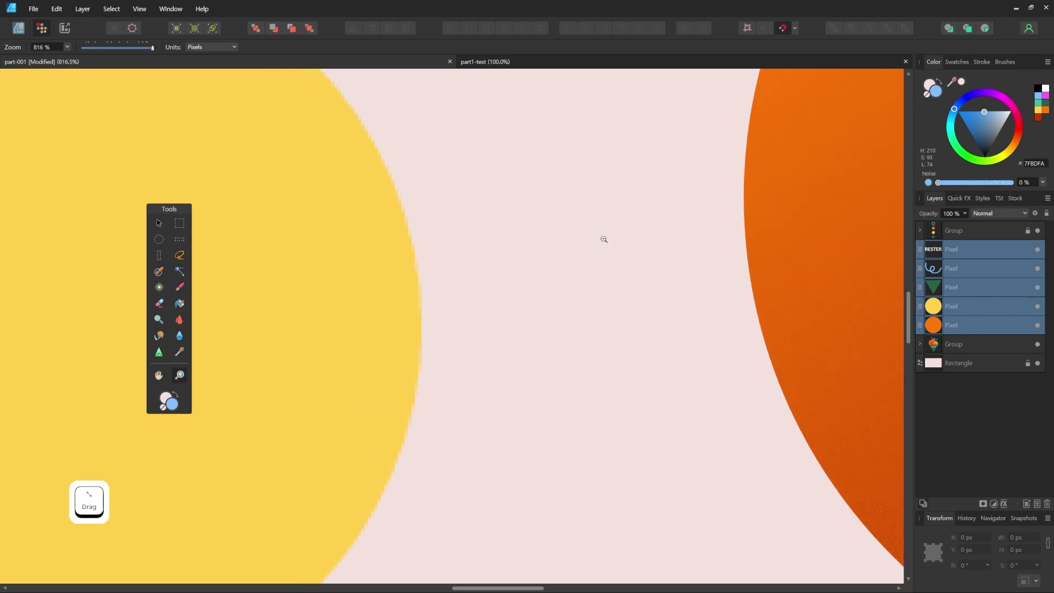
- Try moving the rasterized orange circle up and to the left, and try stretching it from its upper-left corner, undoing both changes
key(ctrl+0)
key(v)
key(ctrl+d)
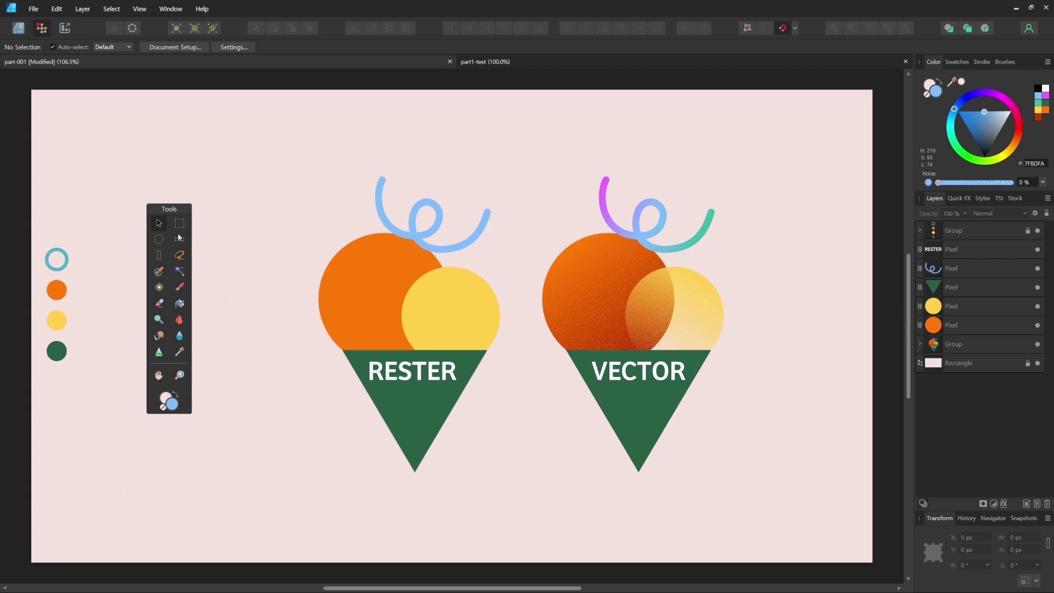
click(374, 298)
click(468, 311)
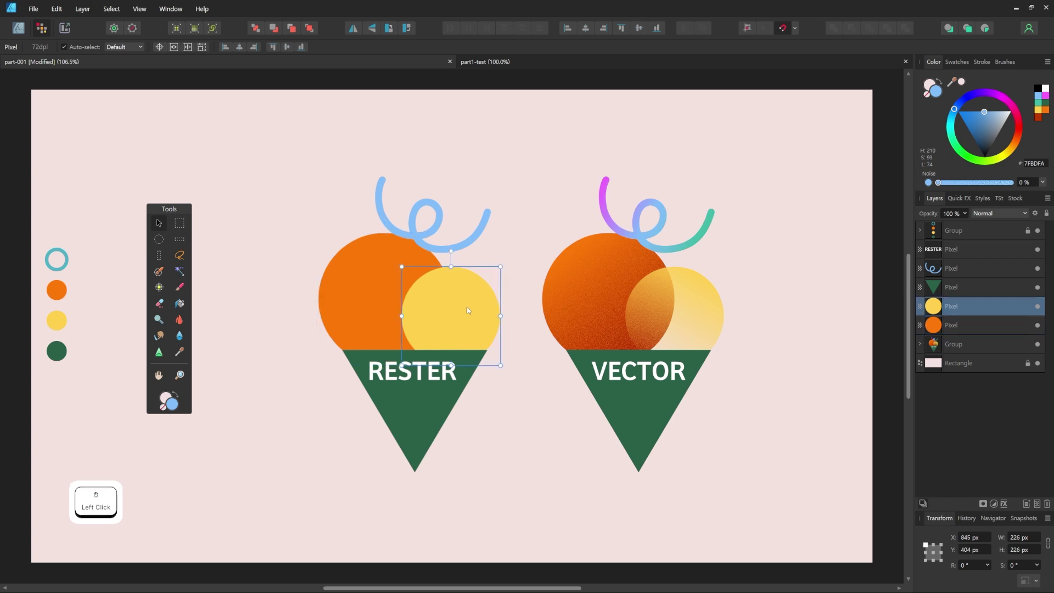
click(369, 306)
drag(369, 306, 344, 292)
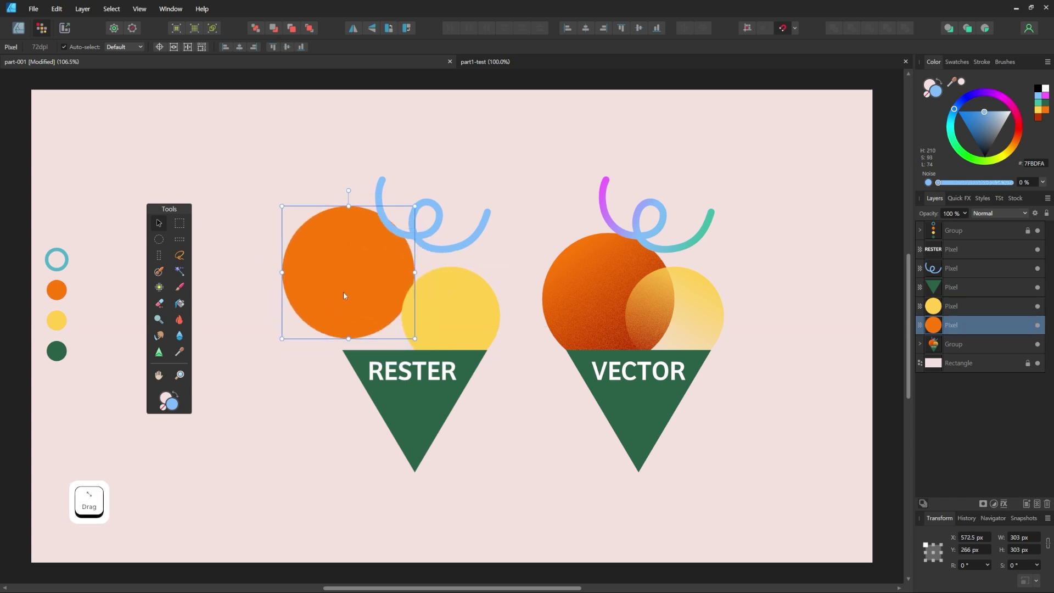
key(ctrl+z)
drag(323, 258, 340, 231)
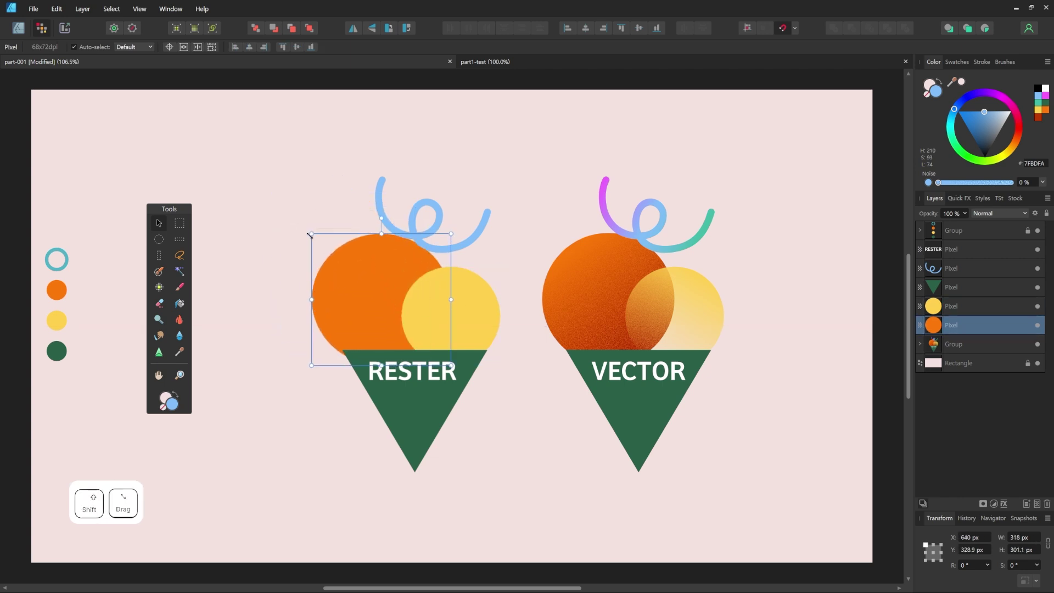
key(ctrl+z)
- Try shearing the rasterized blue squiggle on the RESTER ice cream, undo the distortion, and deselect it
click(468, 237)
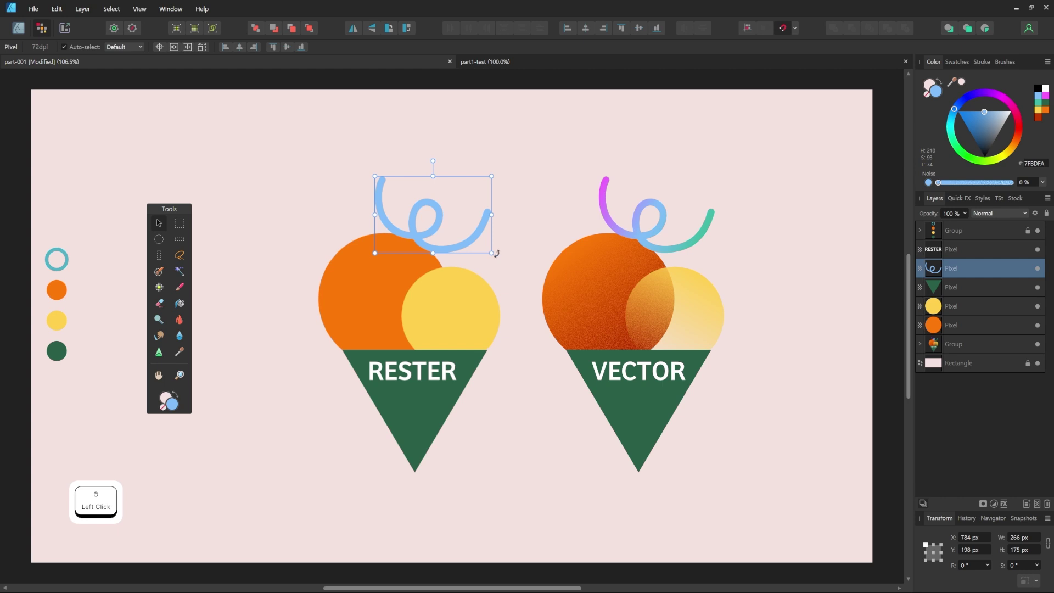
mouse_move(497, 253)
mouse_down()
mouse_move(501, 226)
mouse_move(493, 236)
mouse_up()
key(ctrl+z)
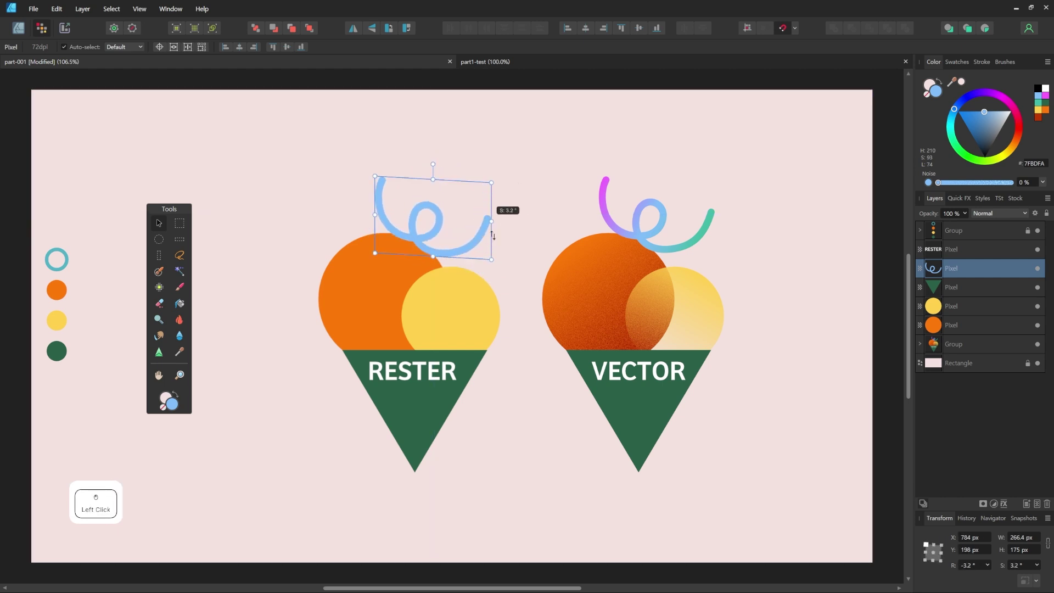
key(ctrl+z)
click(284, 226)
- Select a rectangle about 175 by 145 px over the RESTER orange circle's left edge and delete its pixels from that layer
click(180, 223)
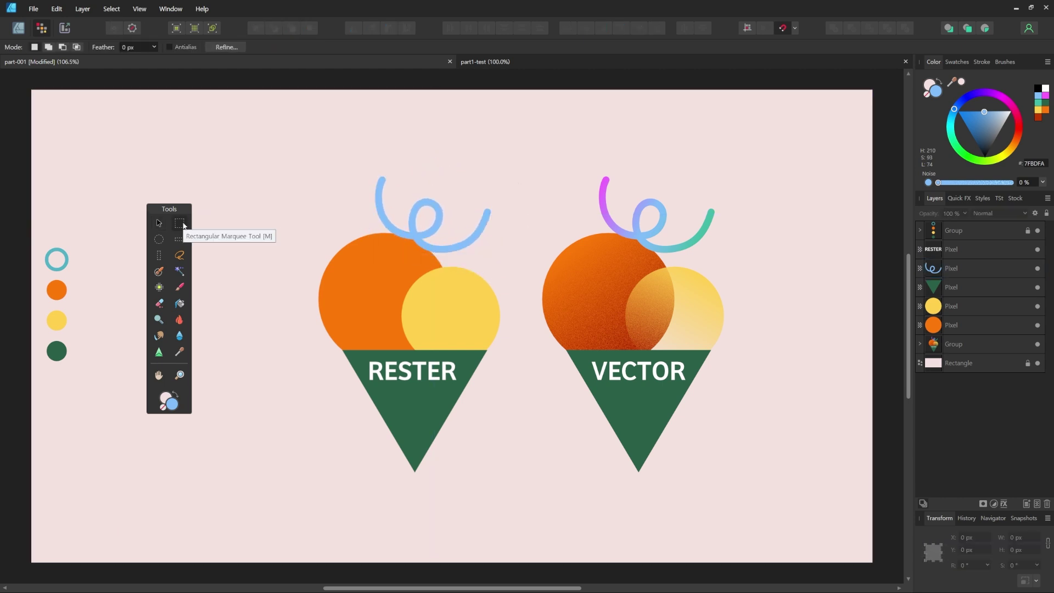
drag(295, 260, 358, 307)
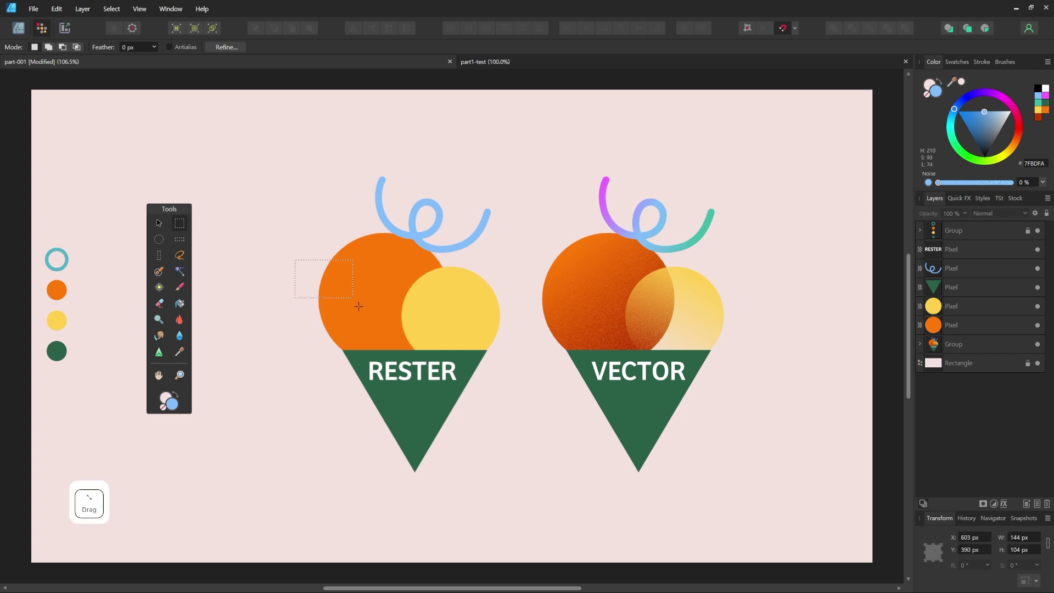
click(975, 323)
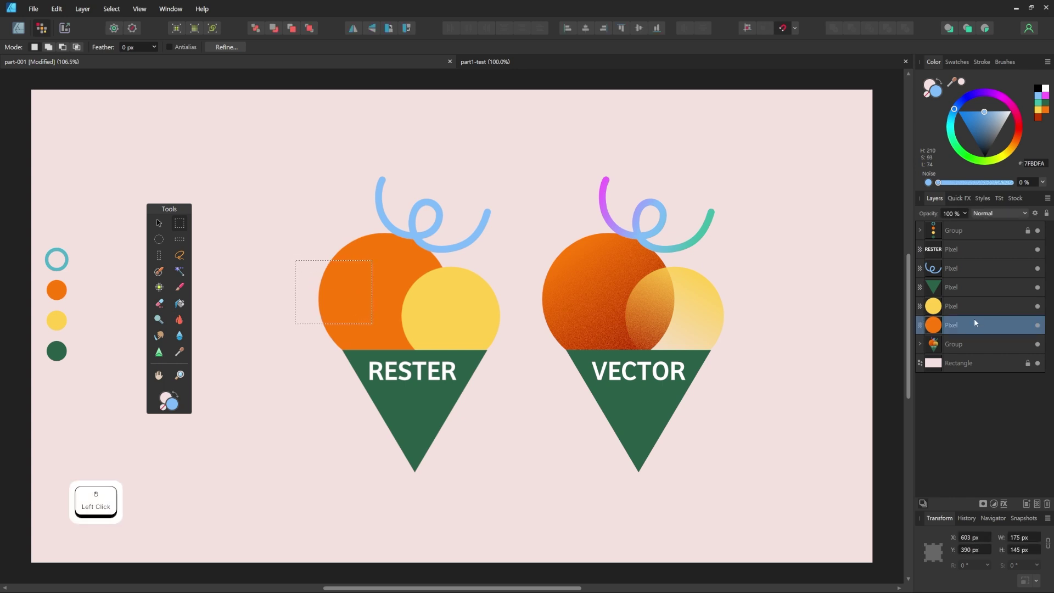
key(Delete)
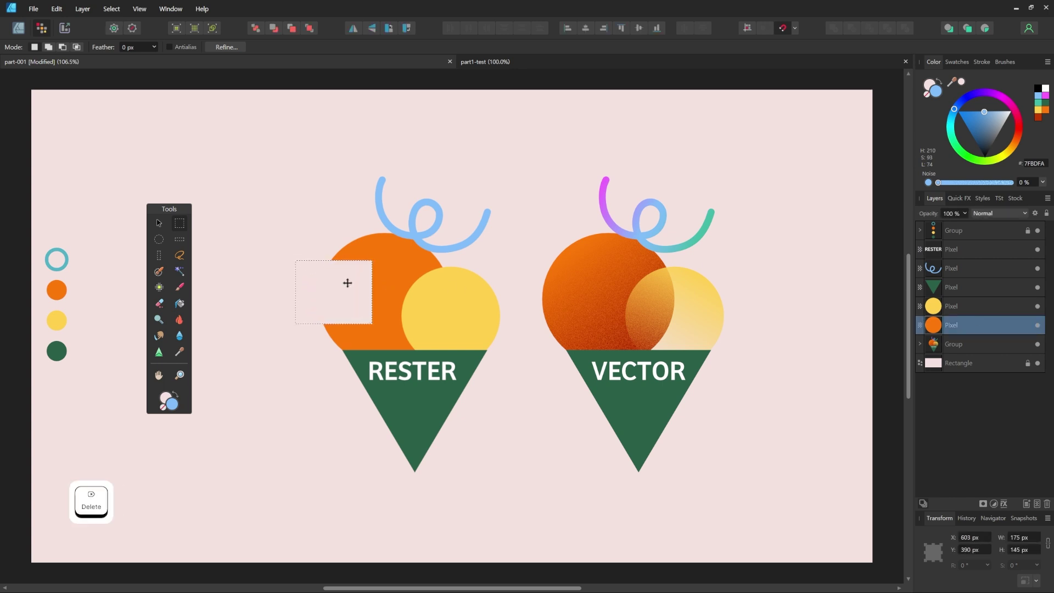
- Paint light blue brush strokes inside the rectangular selection on the orange circle's layer, and clear them and the selection
key(b)
mouse_move(319, 264)
mouse_down()
mouse_move(298, 282)
mouse_move(308, 350)
mouse_move(427, 299)
mouse_move(386, 295)
mouse_up()
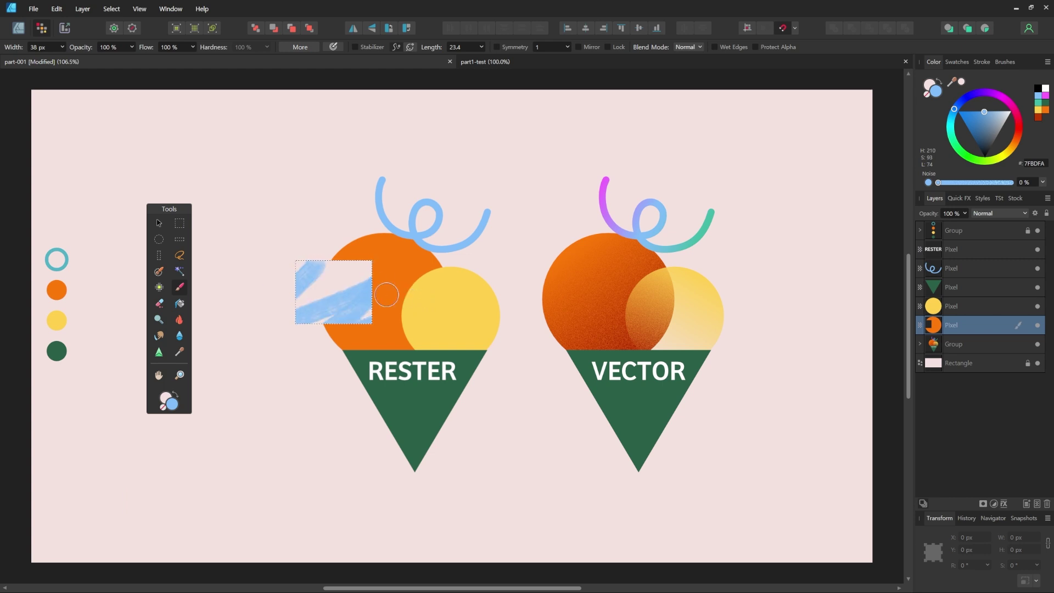
key(Delete)
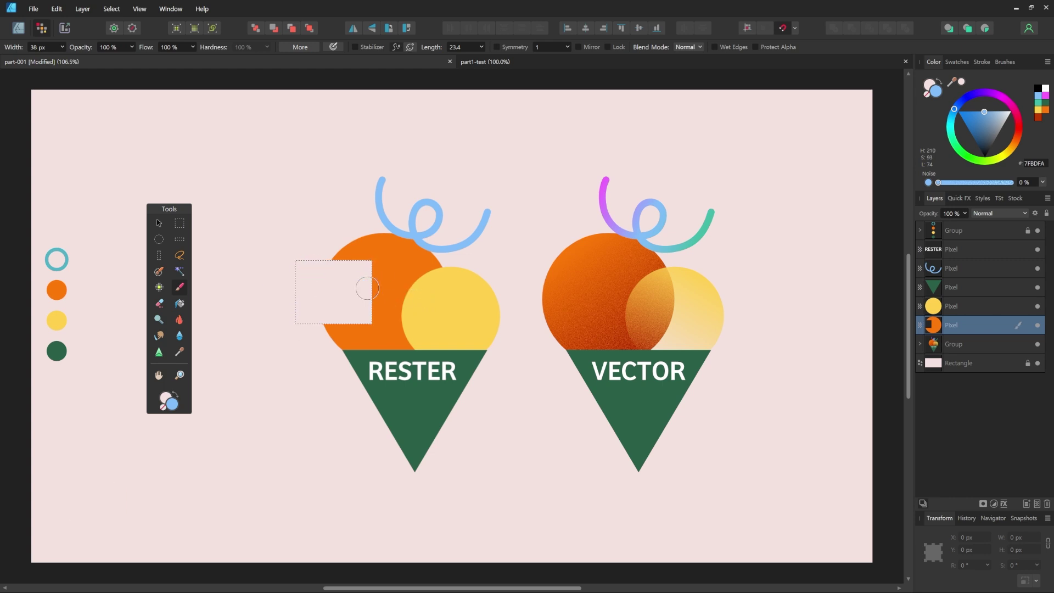
key(ctrl+d)
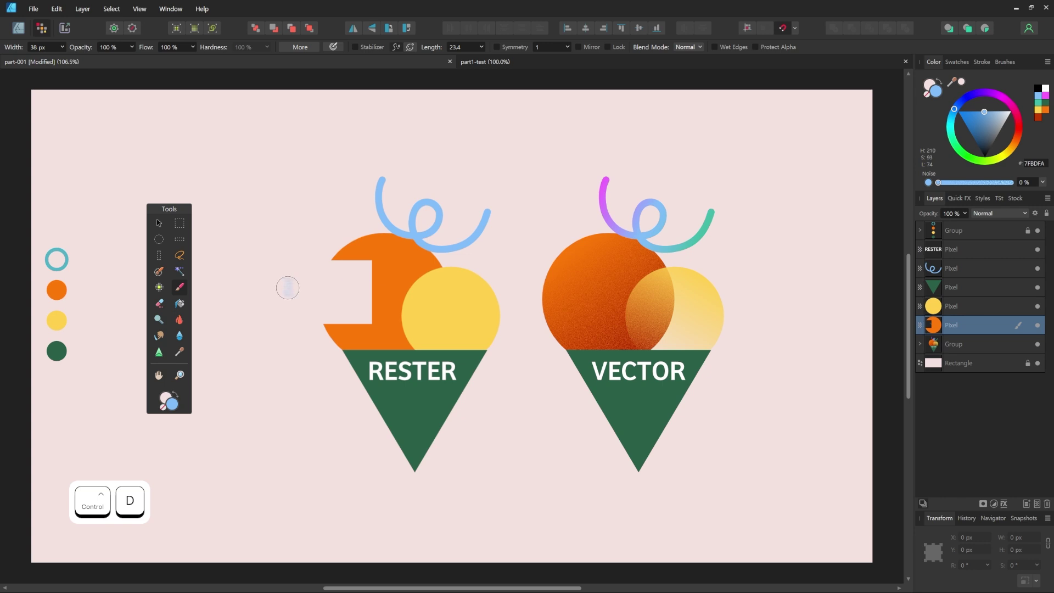
- Undo the painting and pixel deletions on the RESTER orange circle to restore its full shape
key(ctrl+z)
key(ctrl+z)
key(ctrl+z)
- Draw a circular marquee about 304 px across overlapping the RESTER orange circle's upper-left edge, and deselect it
click(159, 239)
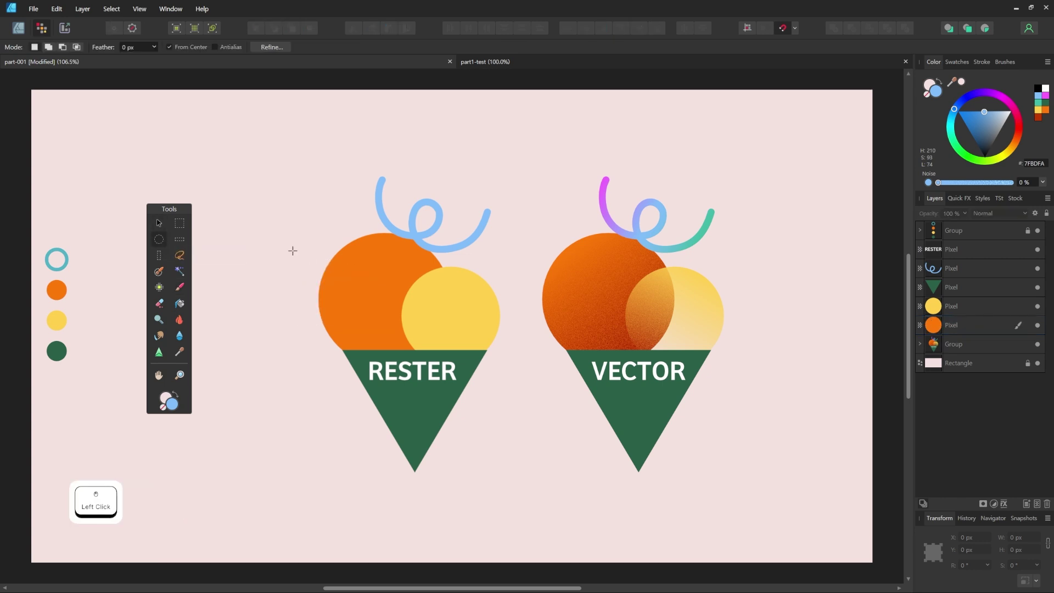
drag(293, 251, 354, 311)
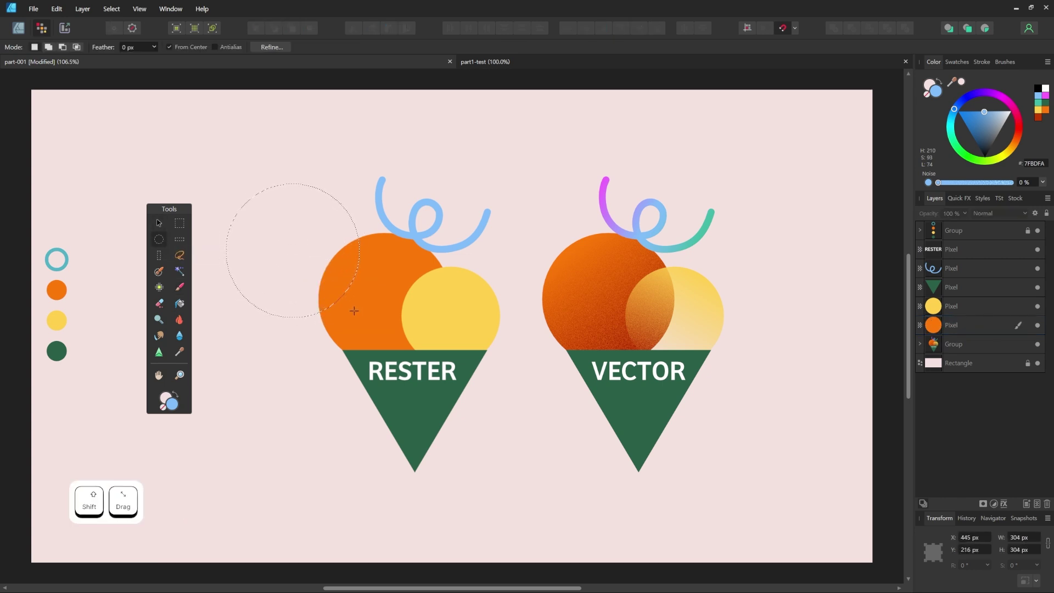
key(ctrl+d)
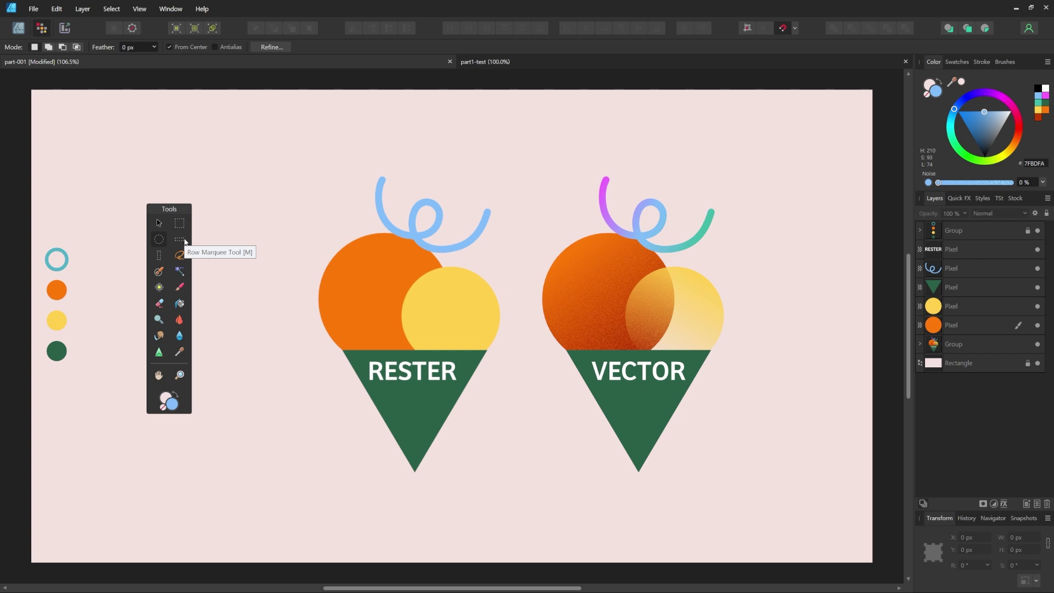
- Marquee-select a 1 px row across both ice creams and a 1 px column left of them, and clear the selection
click(179, 240)
click(297, 265)
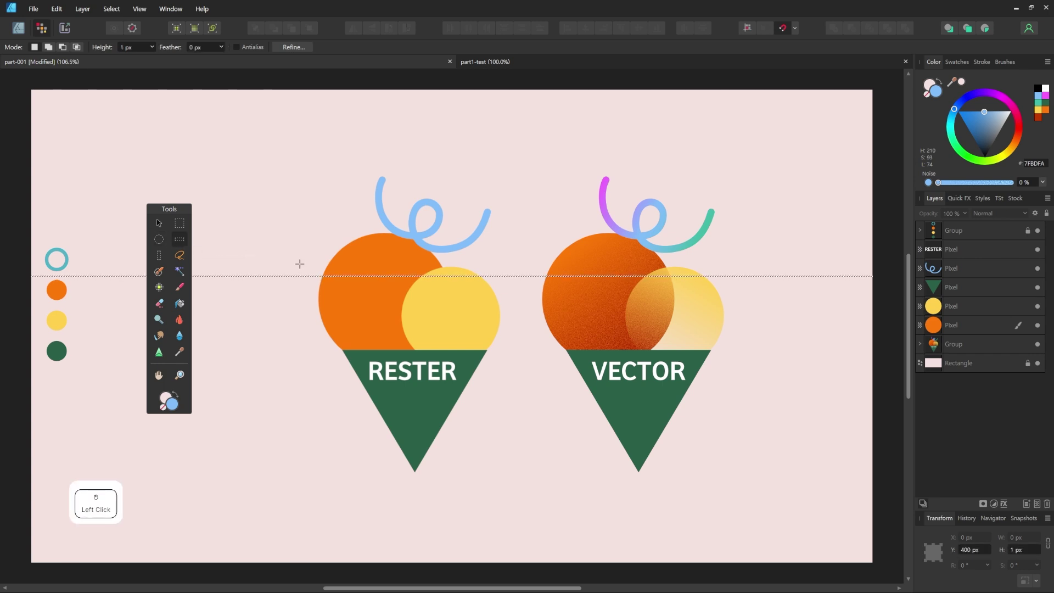
click(296, 288)
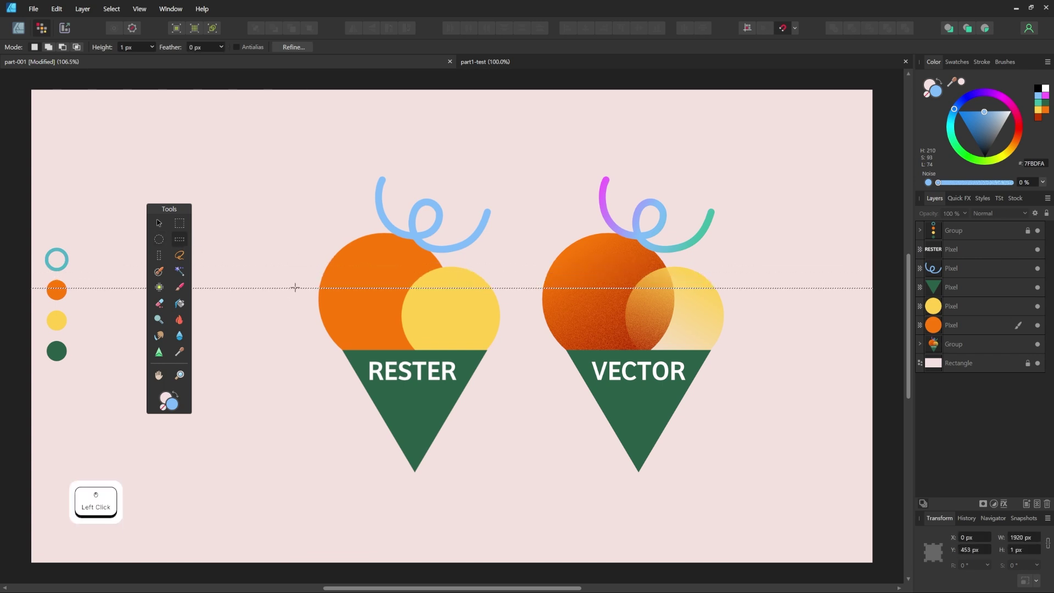
click(162, 258)
click(261, 250)
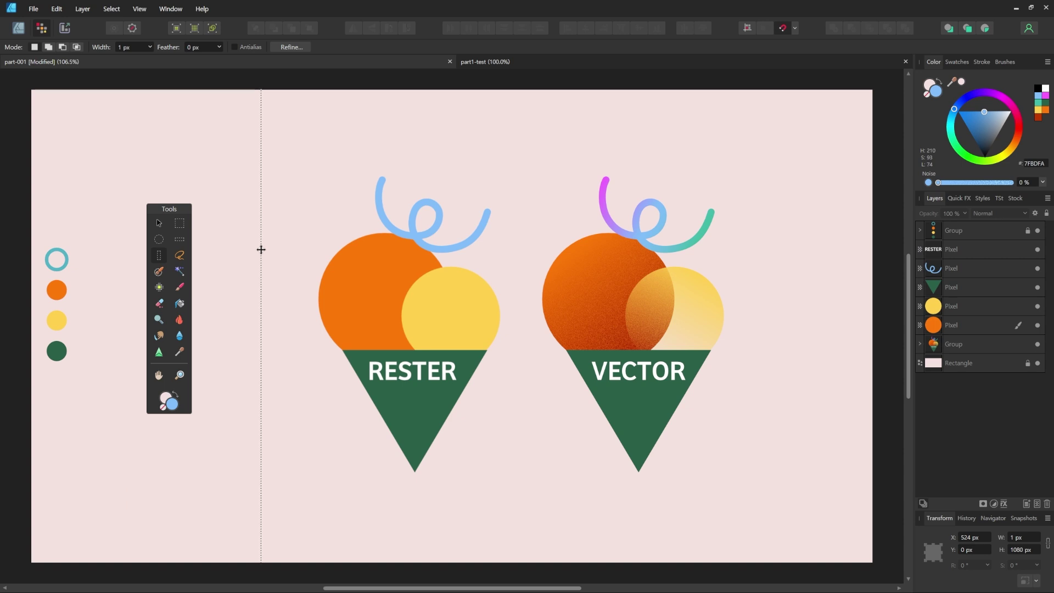
key(ctrl+d)
- Draw a freehand selection about 225 by 227 px around the left part of the RESTER orange circle, and deselect it
click(179, 256)
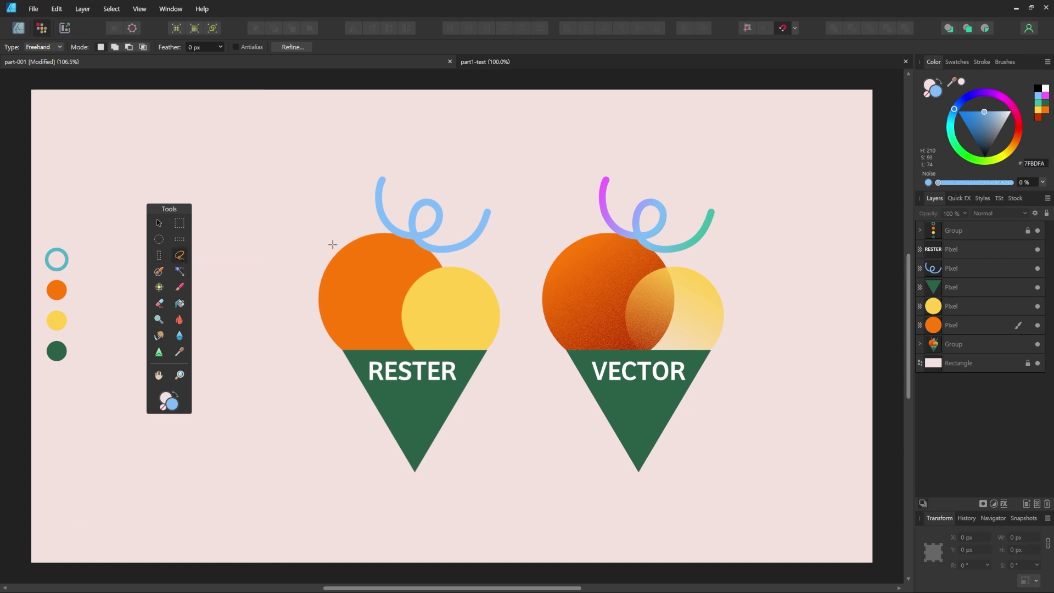
mouse_move(331, 242)
mouse_down()
mouse_move(375, 231)
mouse_move(407, 263)
mouse_up()
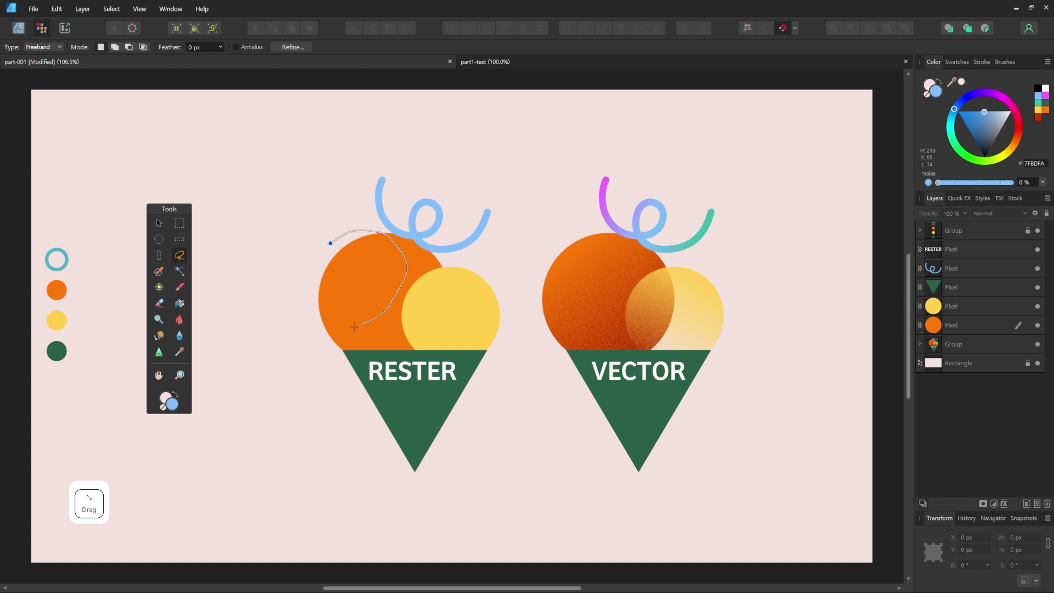
drag(325, 243, 327, 244)
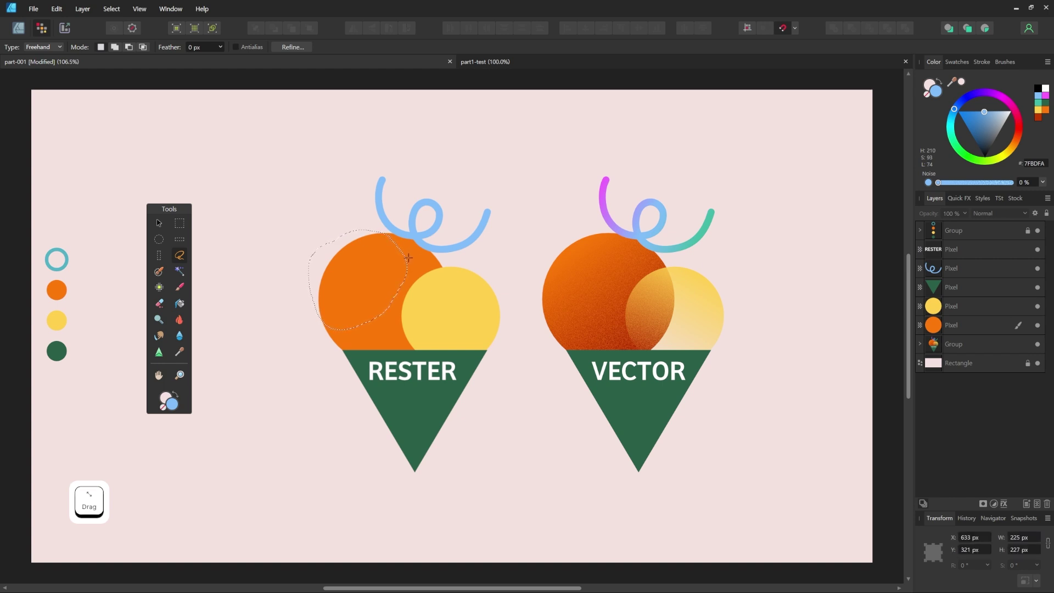
key(ctrl+d)
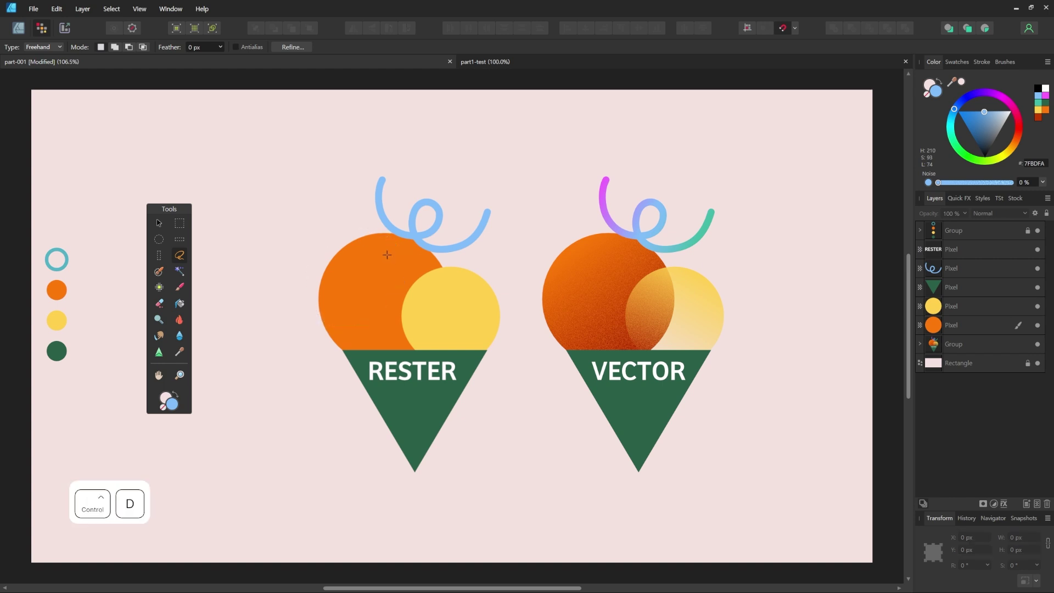
- Brush a selection over the background left of the RESTER ice cream and onto its shapes with the Selection Brush, and deselect it
click(166, 273)
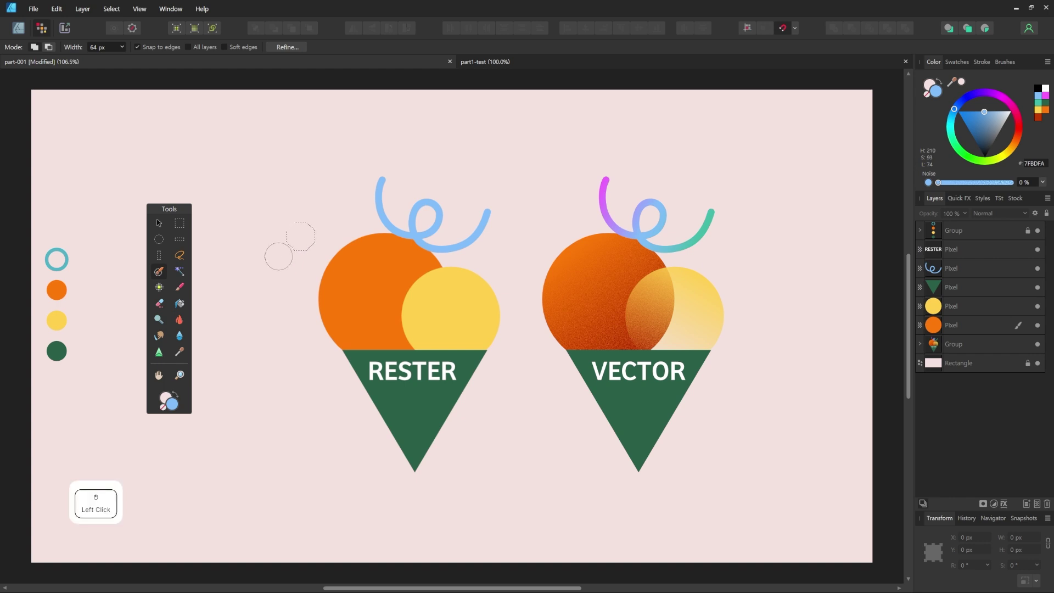
mouse_move(289, 242)
mouse_down()
mouse_move(250, 305)
mouse_move(339, 250)
mouse_move(277, 342)
mouse_move(348, 309)
mouse_move(363, 322)
mouse_move(318, 375)
mouse_up()
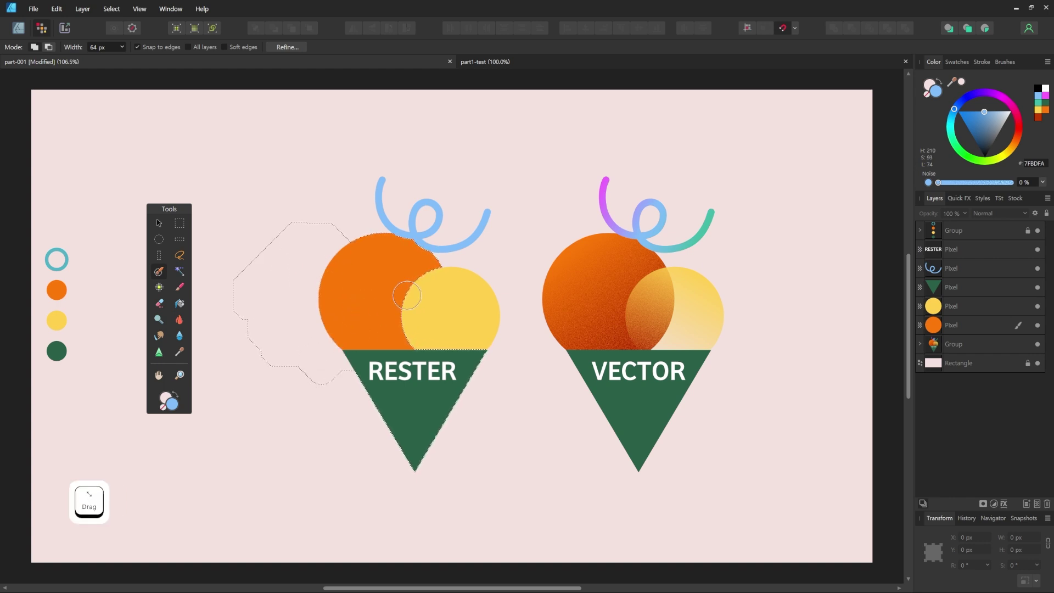
key(ctrl)
key(ctrl+d)
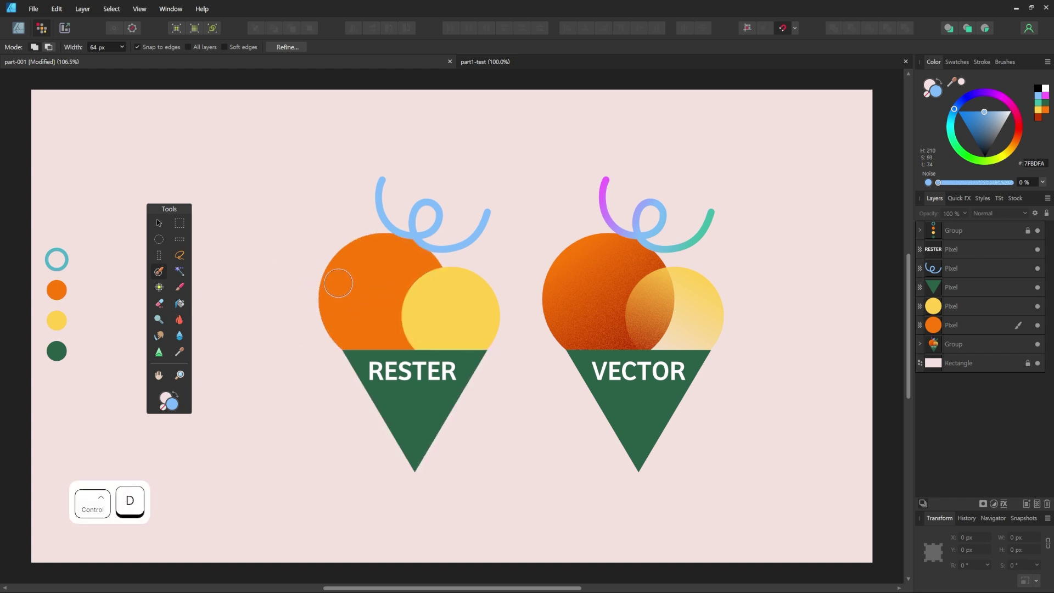
- Flood-select lettering on the rasterized RESTER text layer, and clear the selection
click(181, 273)
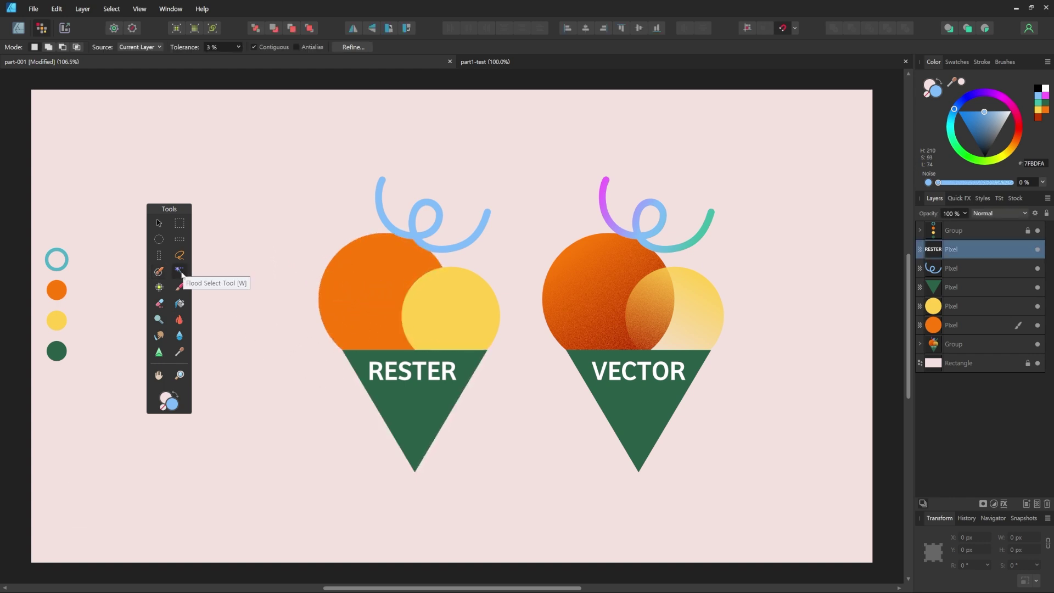
click(1006, 251)
click(434, 376)
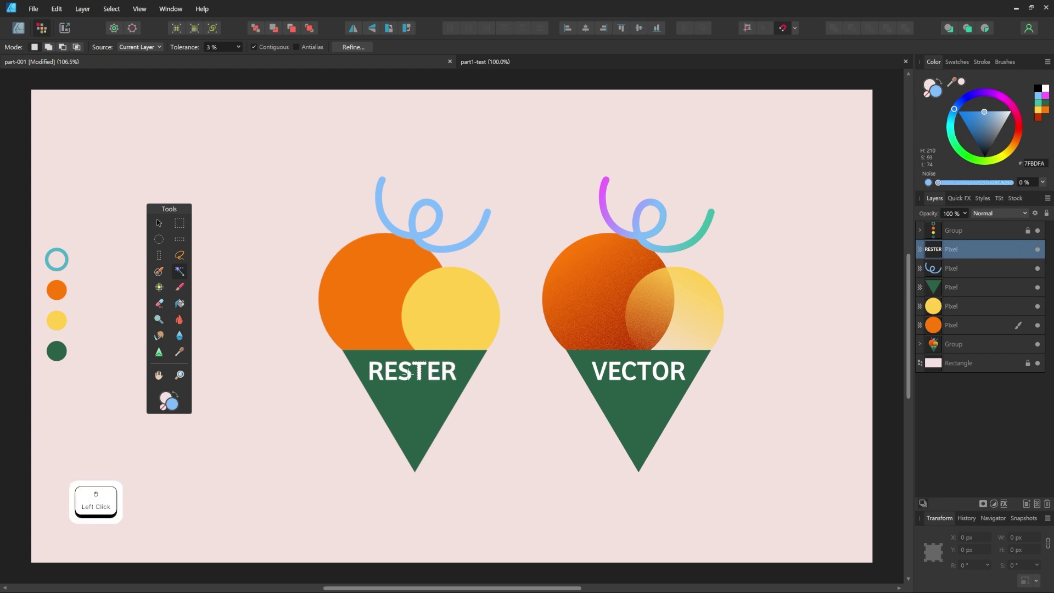
key(v)
key(ctrl+d)
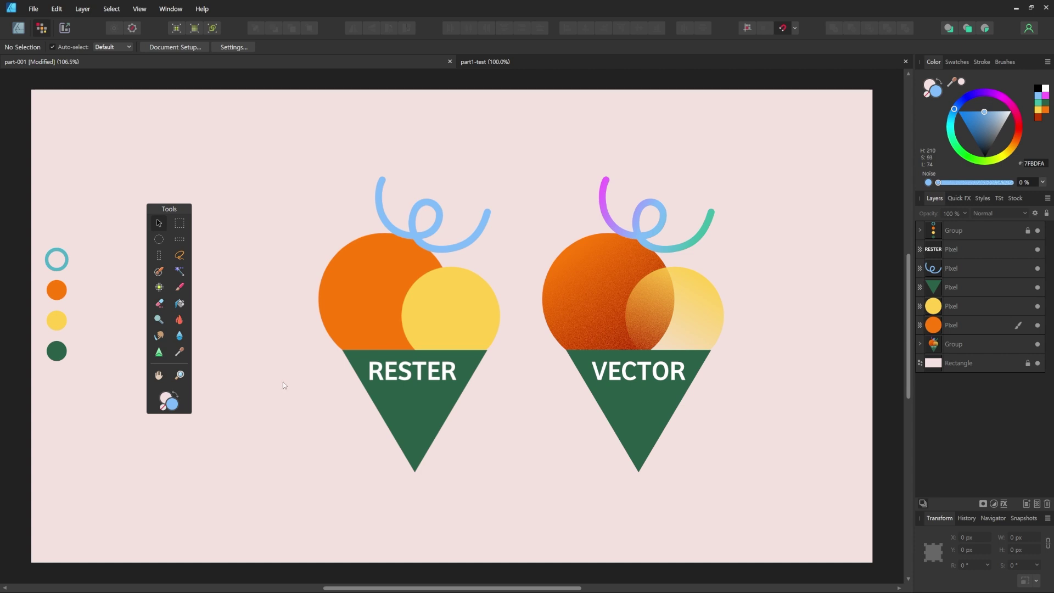
- Load the contents of the rasterized RESTER text layer as a pixel selection
key(ctrl)
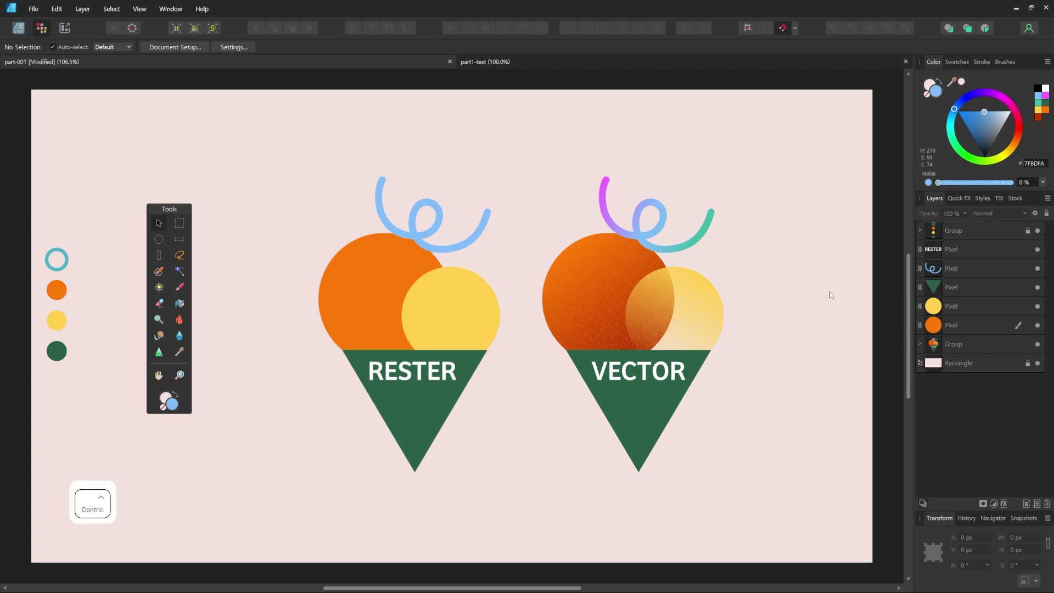
ctrl+click(933, 251)
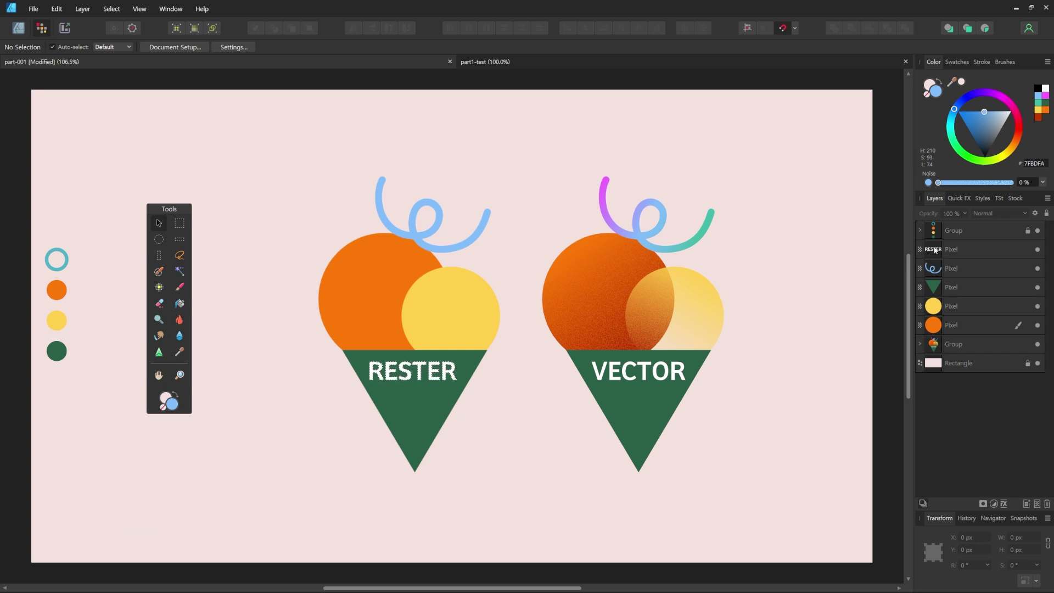
- Draw a light blue squiggle with the Pixel Tool left of the RESTER ice cream, and delete its new layer
click(158, 288)
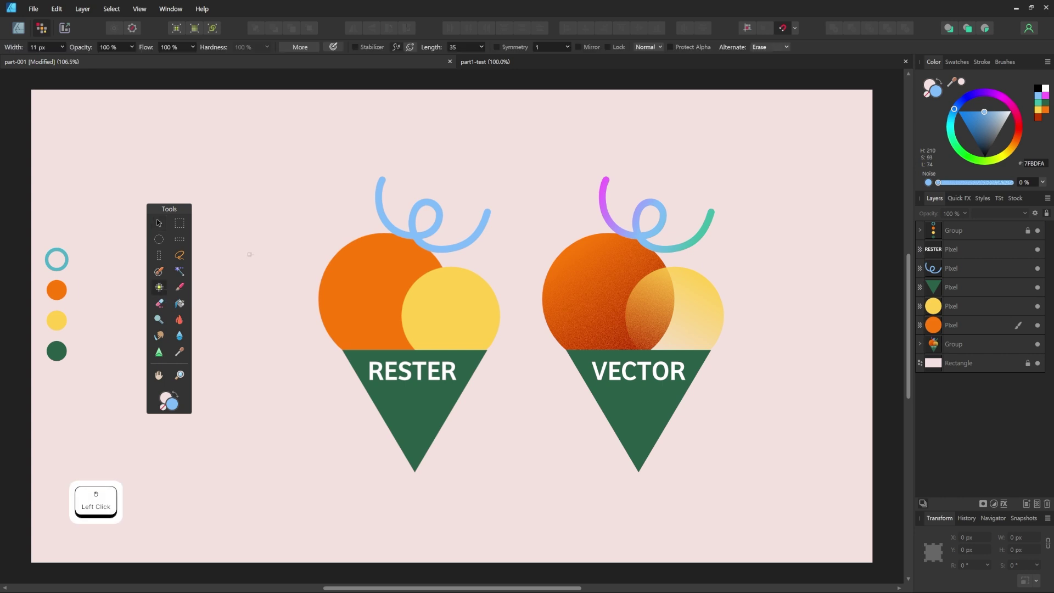
mouse_move(223, 240)
mouse_down()
mouse_move(251, 246)
mouse_move(268, 213)
mouse_move(308, 208)
mouse_up()
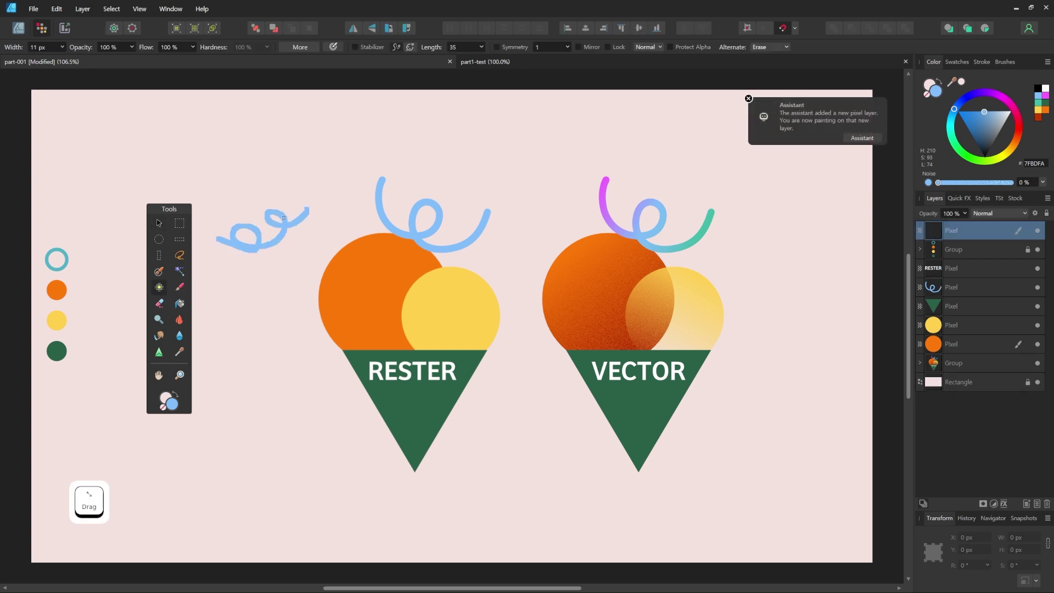
key(v)
key(Delete)
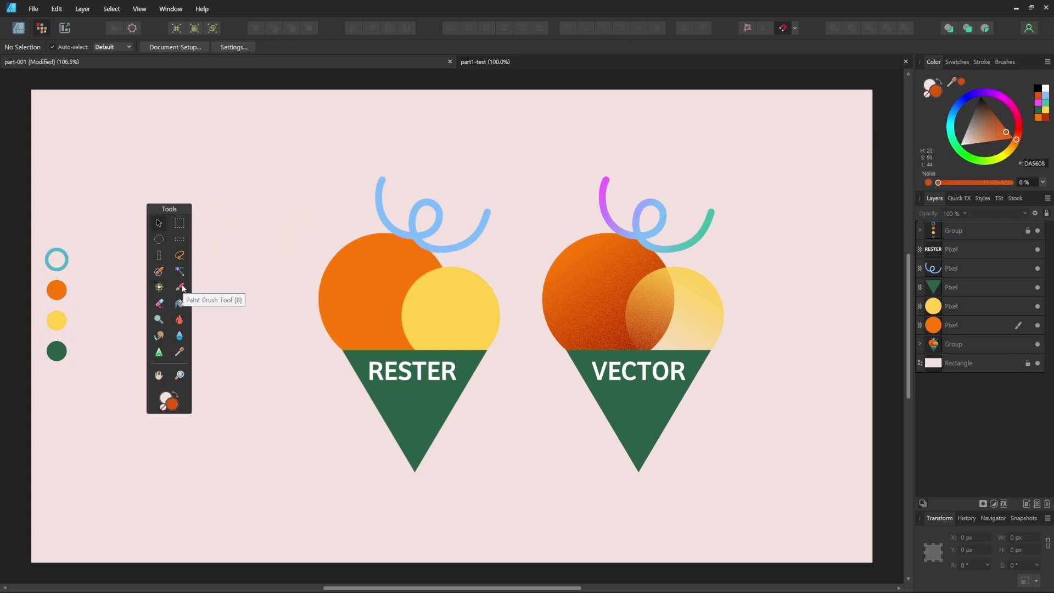
- Paint a stroke with the Matte Acrylic 02 brush across the RESTER ice cream, and delete its new layer
click(179, 286)
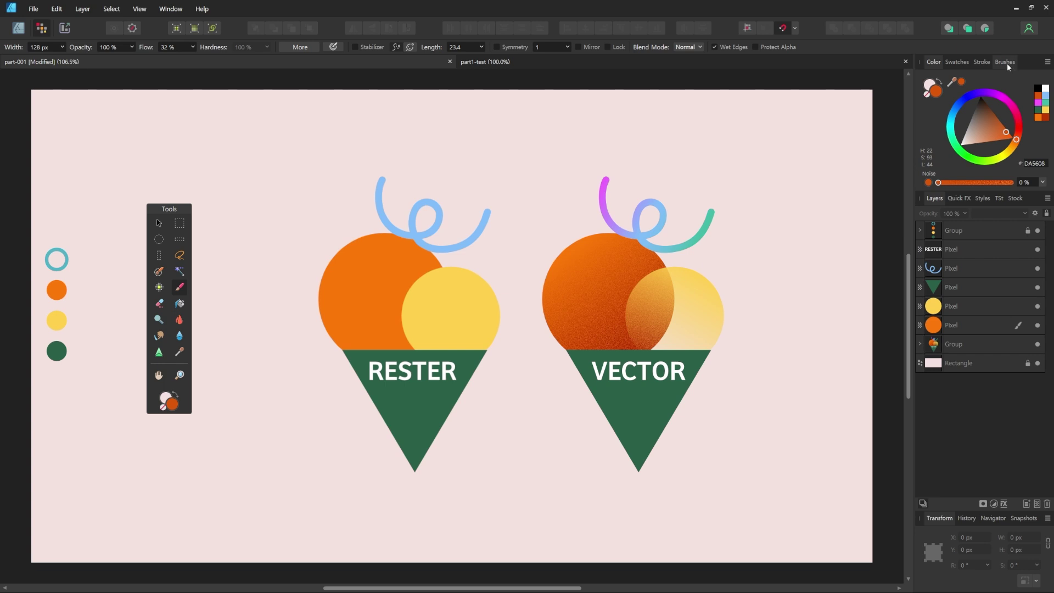
click(1005, 62)
click(1001, 118)
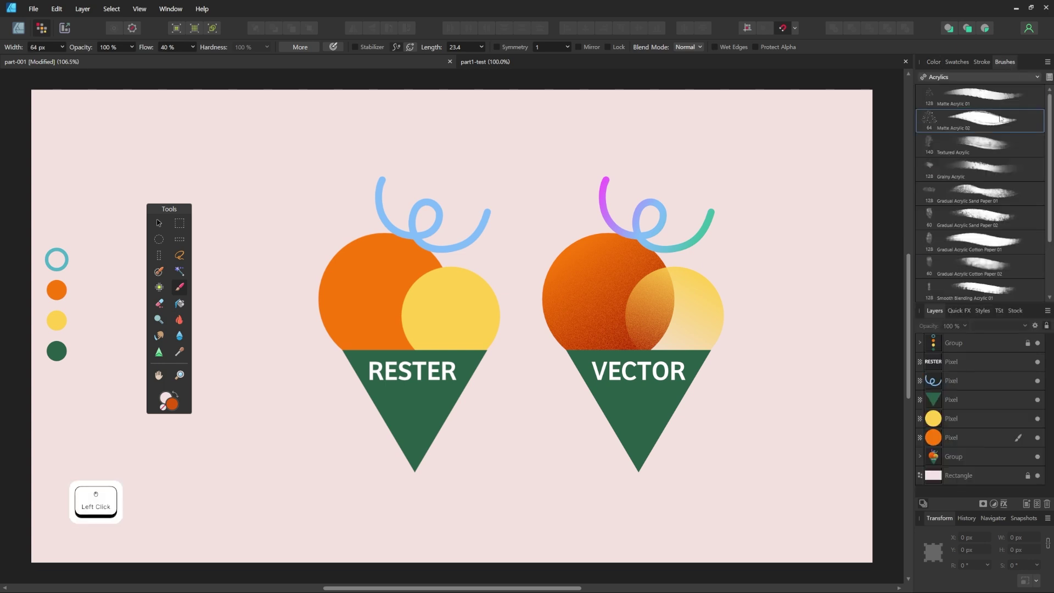
mouse_move(248, 350)
mouse_down()
mouse_move(330, 332)
mouse_move(434, 287)
mouse_up()
key(v)
key(Delete)
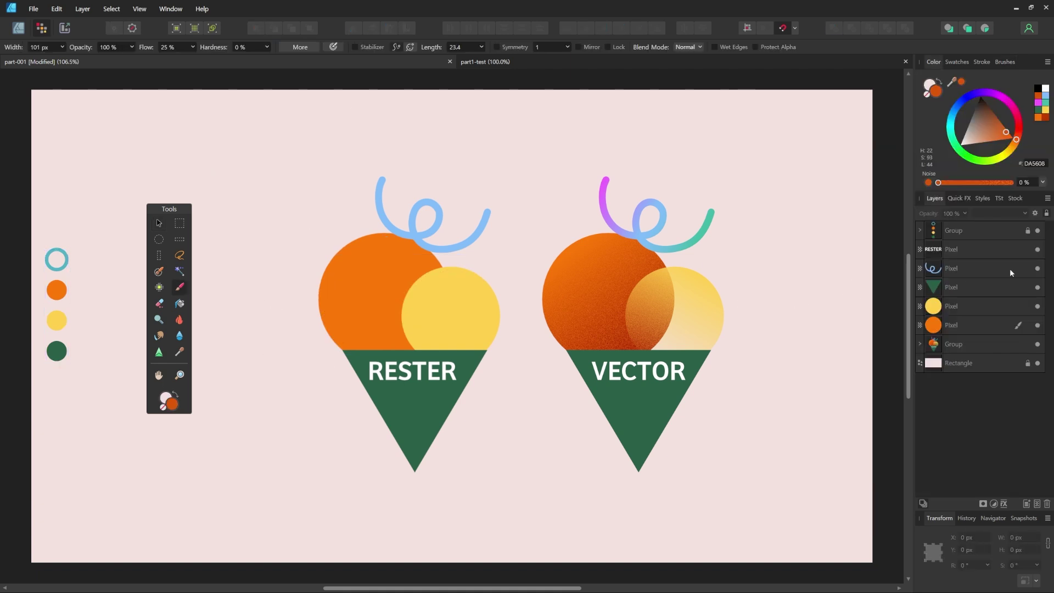
- Load the RESTER orange circle as a pixel selection and choose the 512 px Basic Round Light Brush, reducing its width to 353 px
ctrl+click(933, 325)
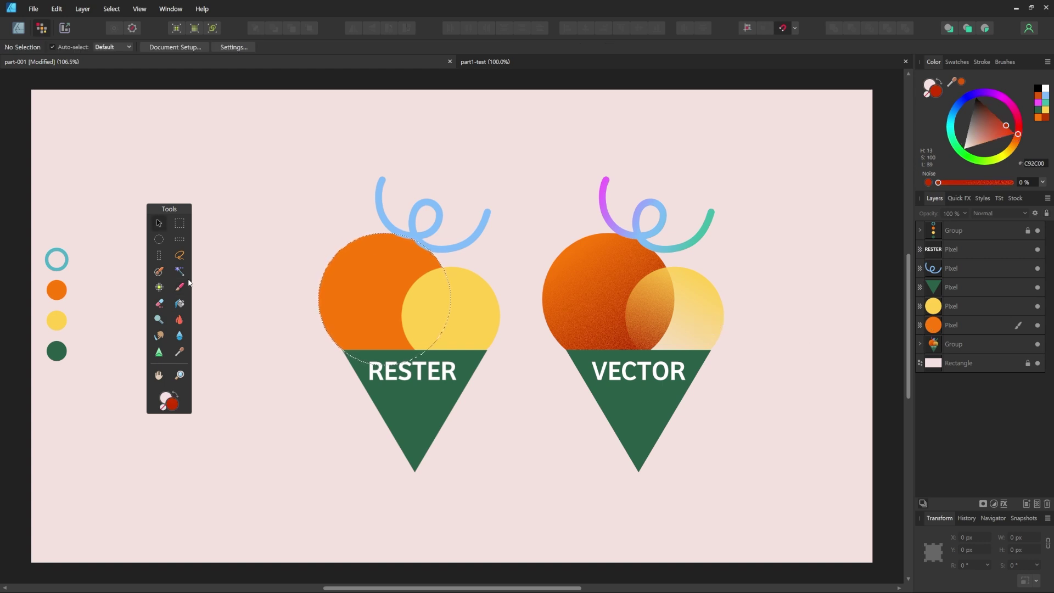
click(180, 287)
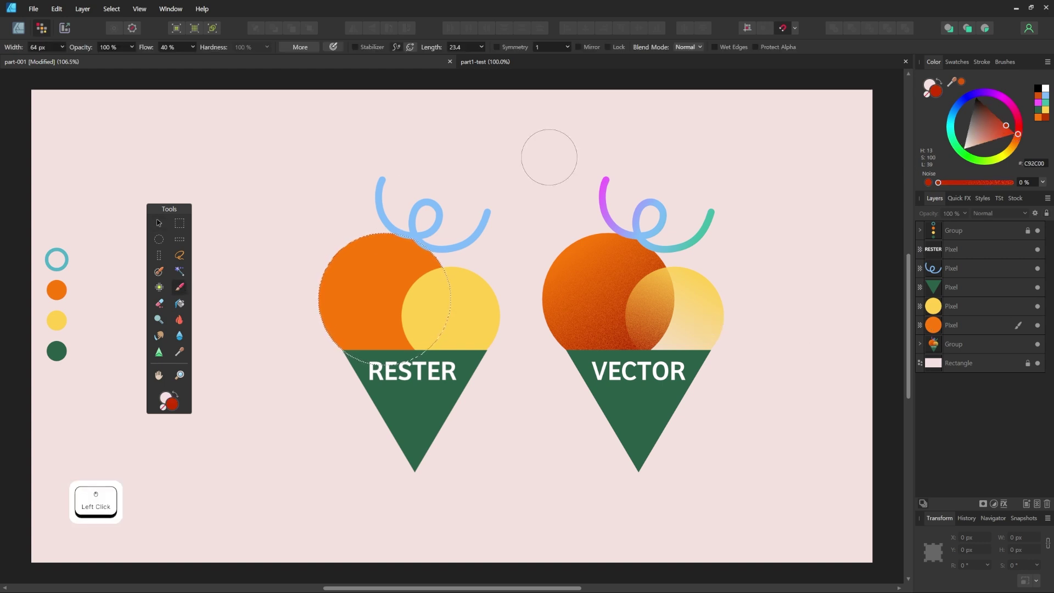
click(1005, 62)
click(982, 76)
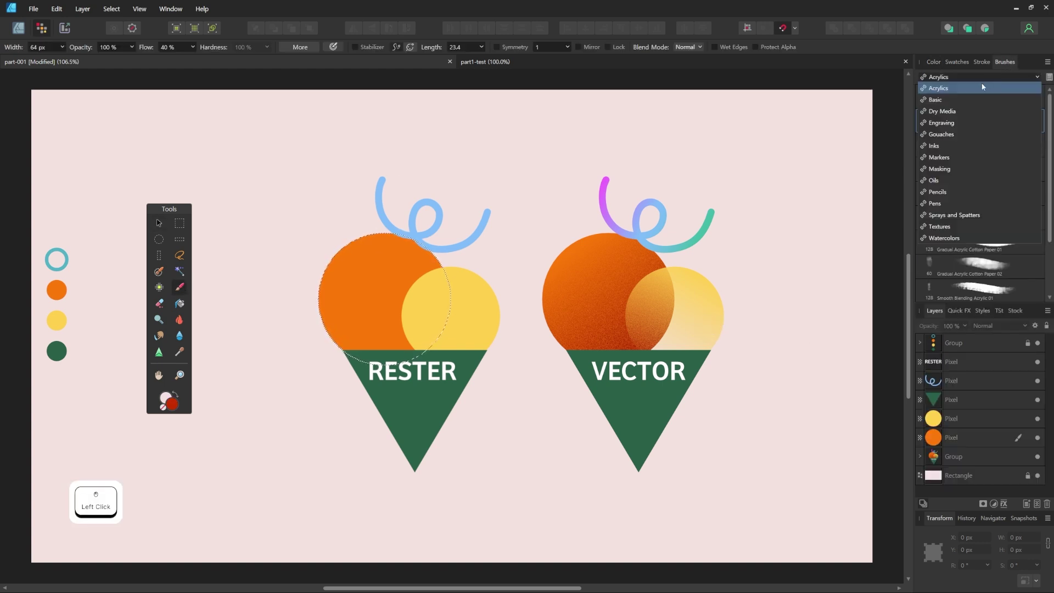
click(955, 99)
scroll(982, 220, down, 5)
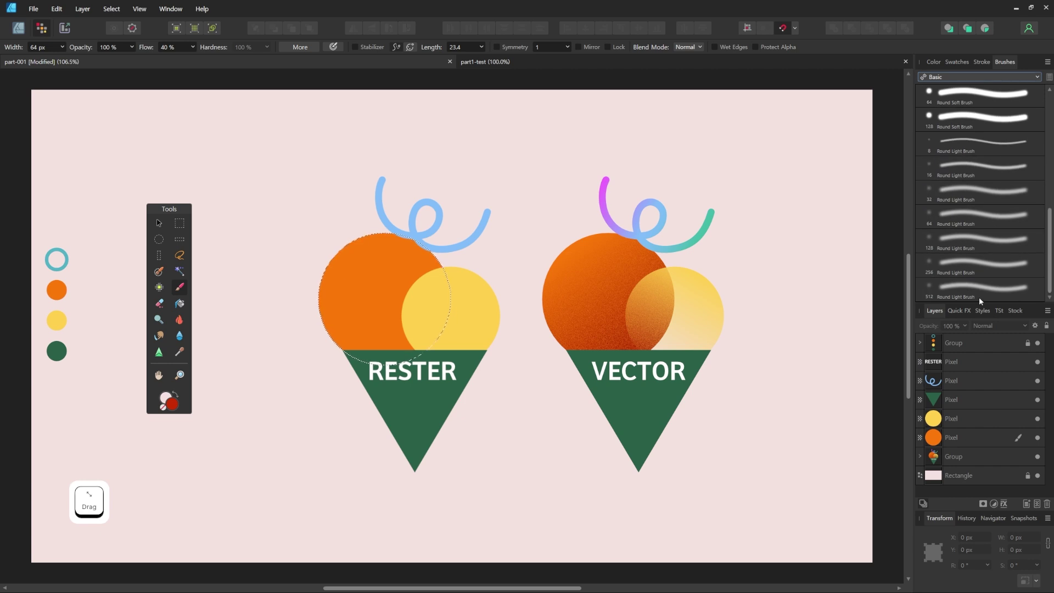
click(980, 289)
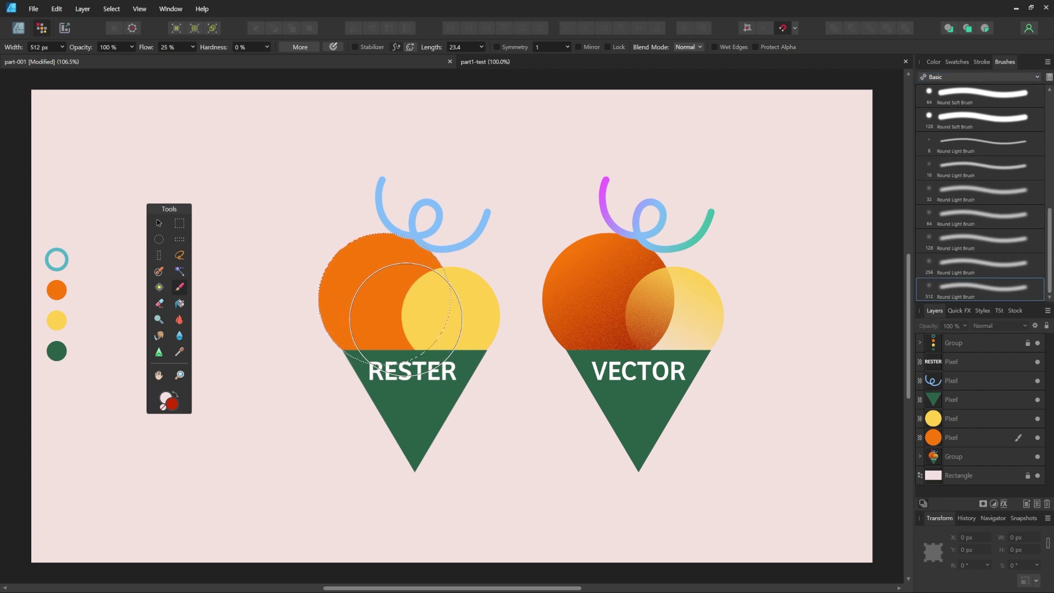
key(bracketleft)
key(bracketleft)
key(bracketleft)
key(bracketleft)
key(bracketleft)
key(bracketleft)
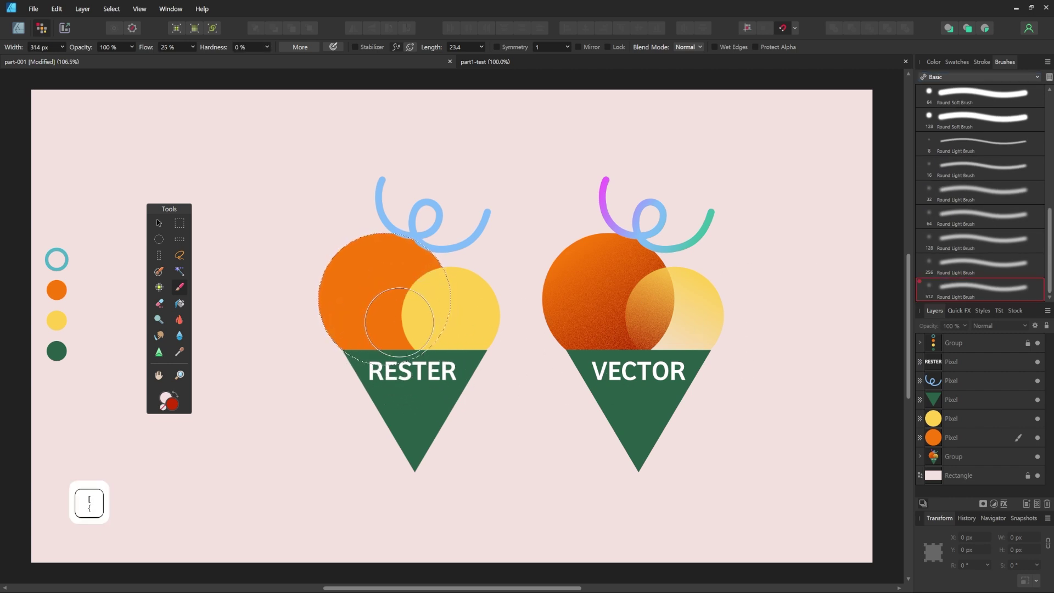
- Try shading the selected circle in dark red with no layer selected, and undo the painting
mouse_move(408, 332)
mouse_down()
mouse_move(385, 307)
mouse_move(394, 347)
mouse_up()
key(ctrl+z)
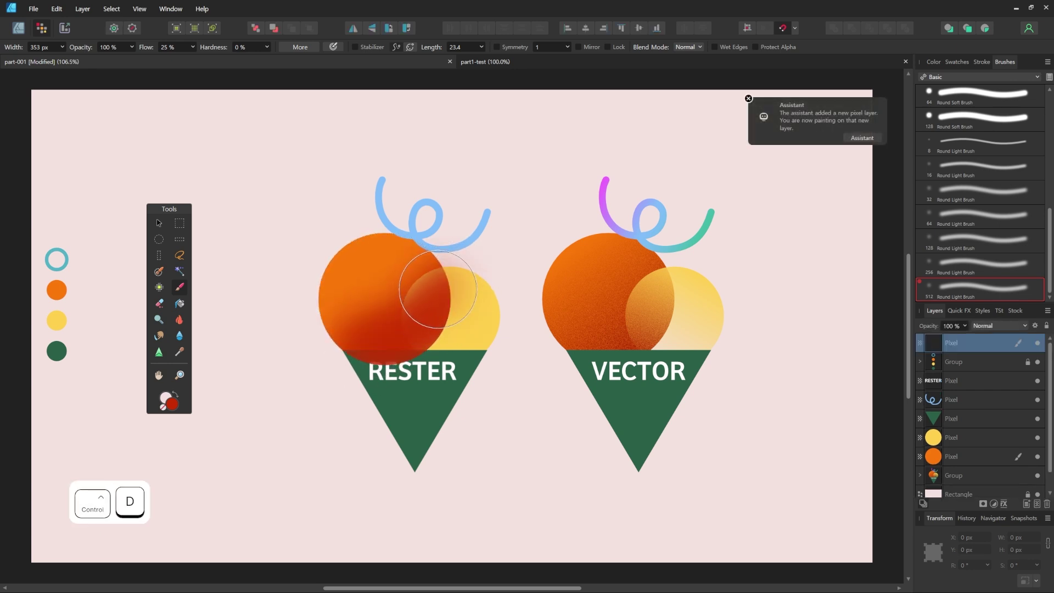
key(ctrl+z)
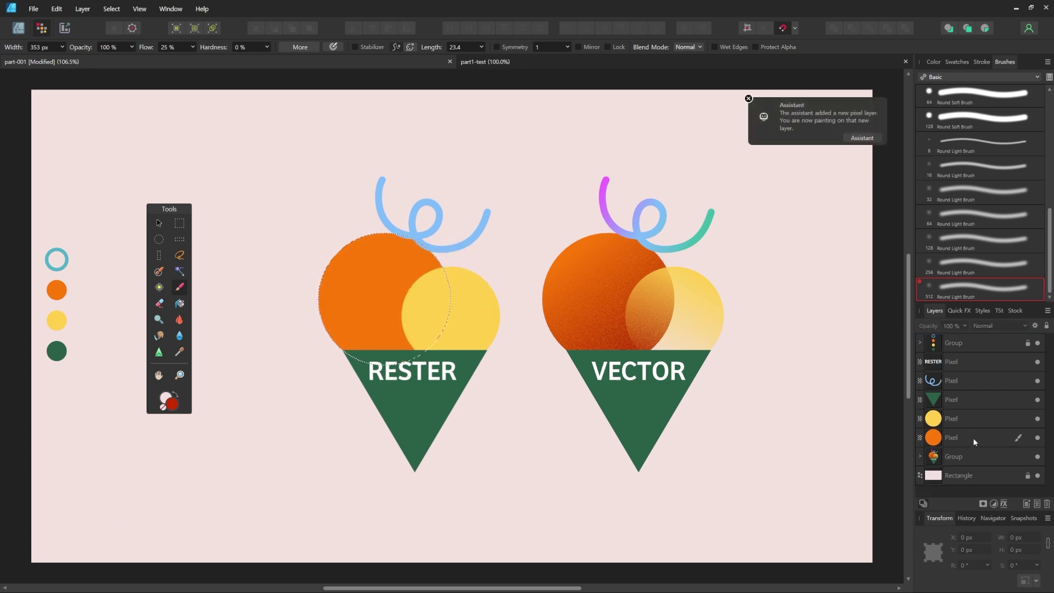
- Paint dark red shading along the lower and right side of the RESTER orange circle on its own layer, and clear the selection
click(973, 437)
drag(406, 332, 435, 274)
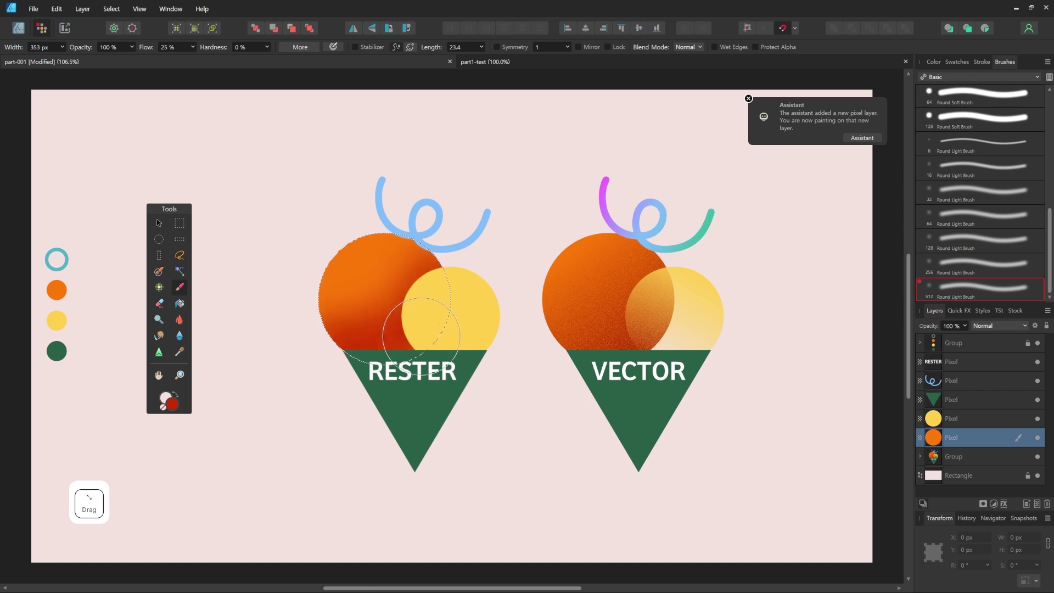
key(ctrl+d)
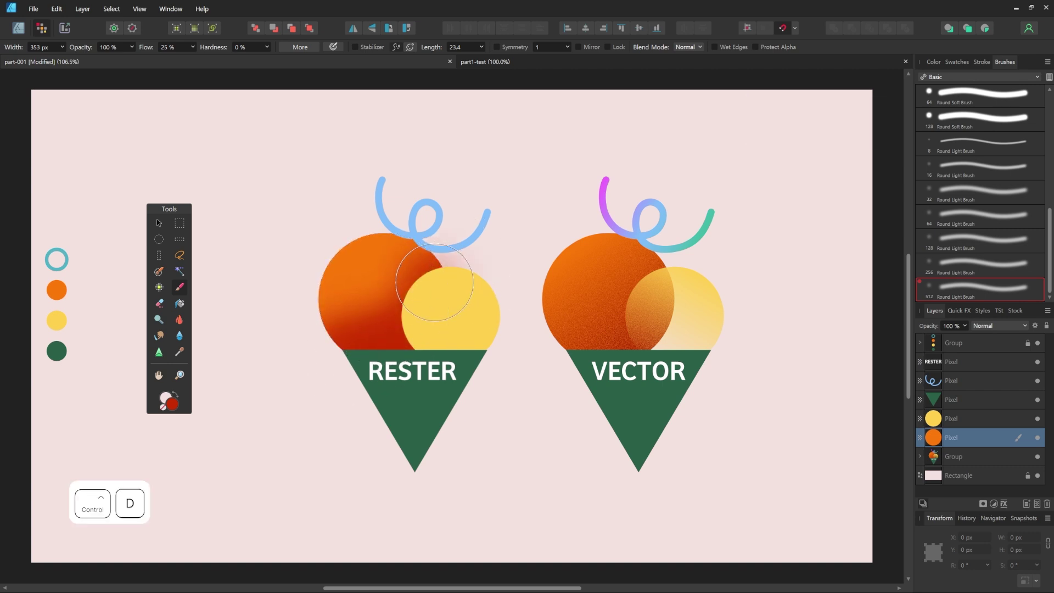
key(v)
click(285, 341)
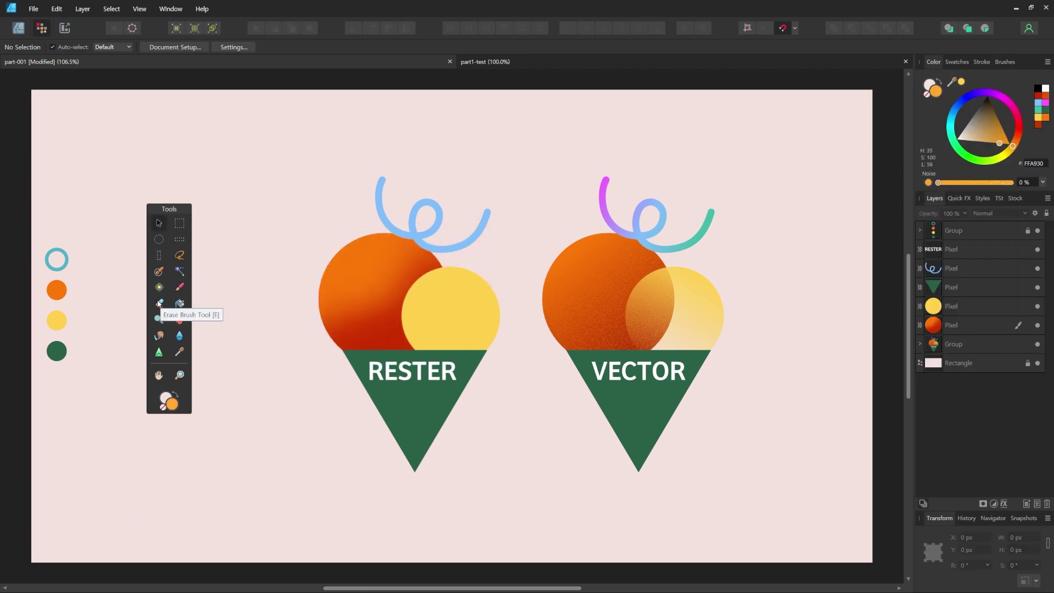
- Erase the tips and several gaps near both ends of the RESTER blue squiggle with the 16 px Erase Brush
click(159, 304)
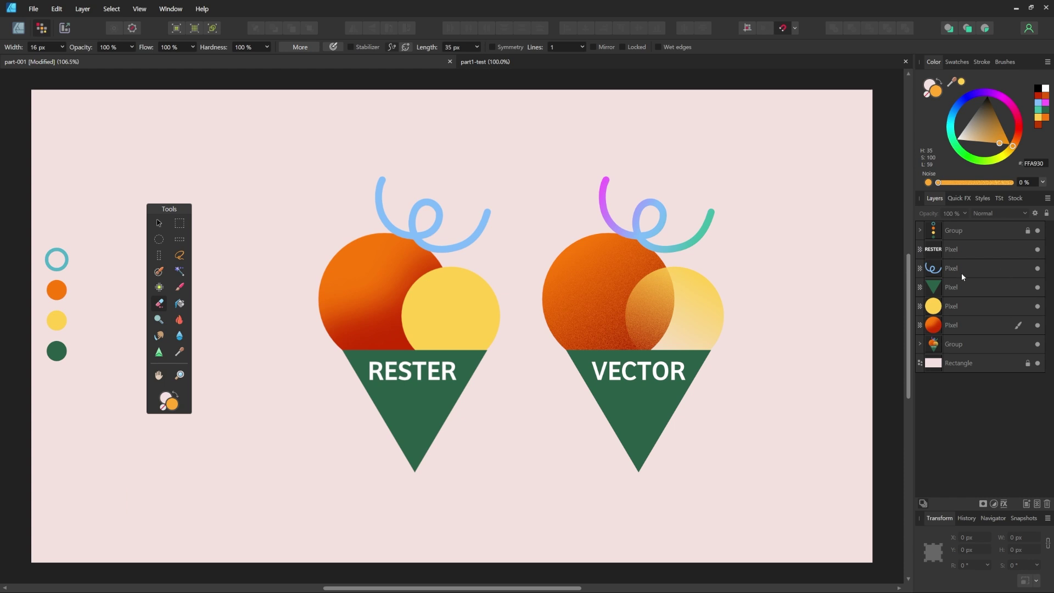
click(938, 274)
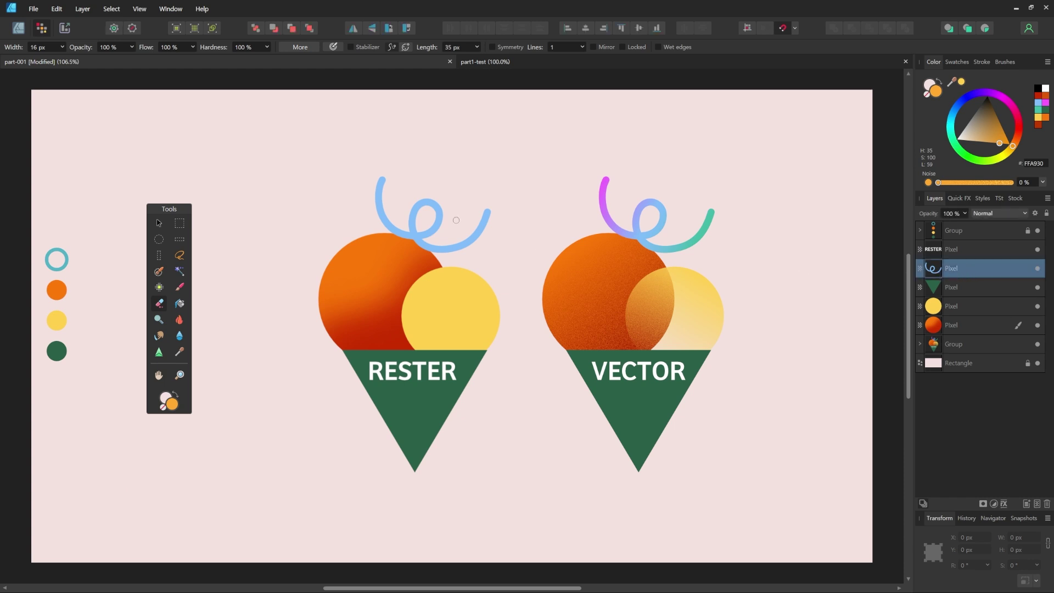
drag(381, 177, 385, 185)
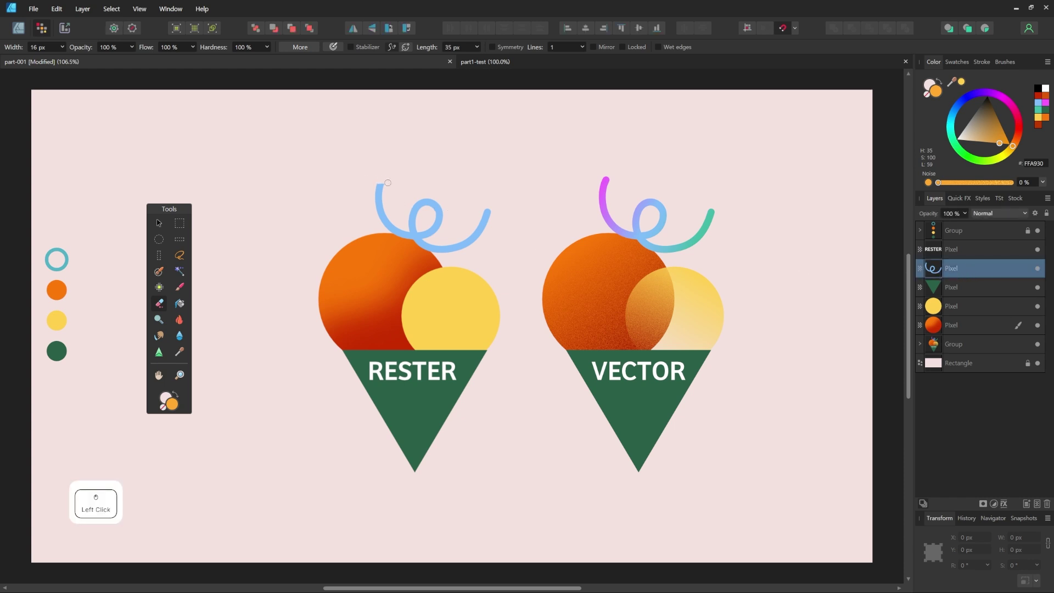
click(491, 212)
drag(473, 230, 485, 235)
drag(368, 199, 387, 198)
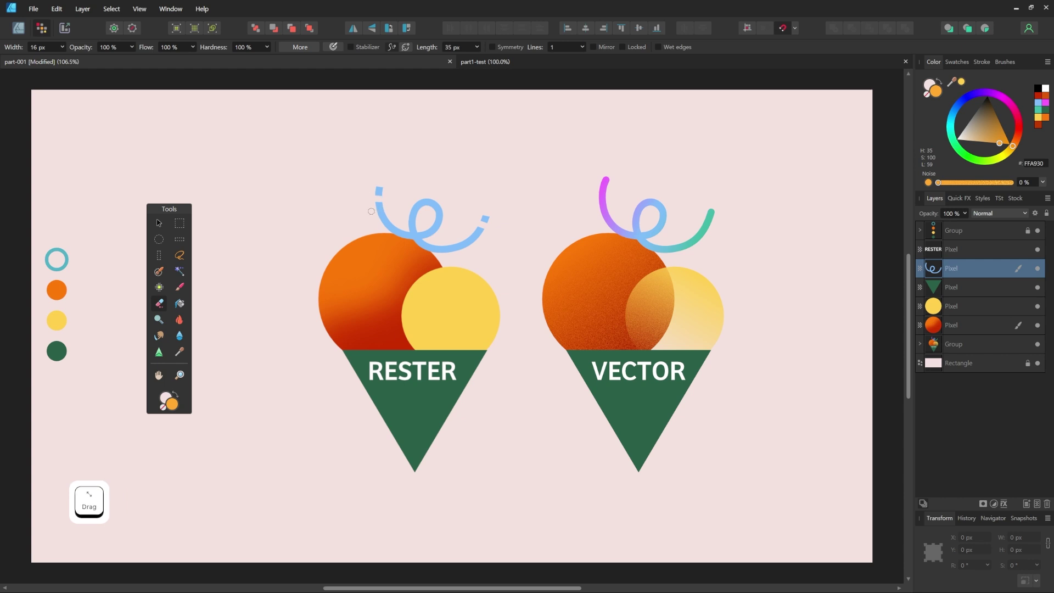
drag(370, 209, 388, 210)
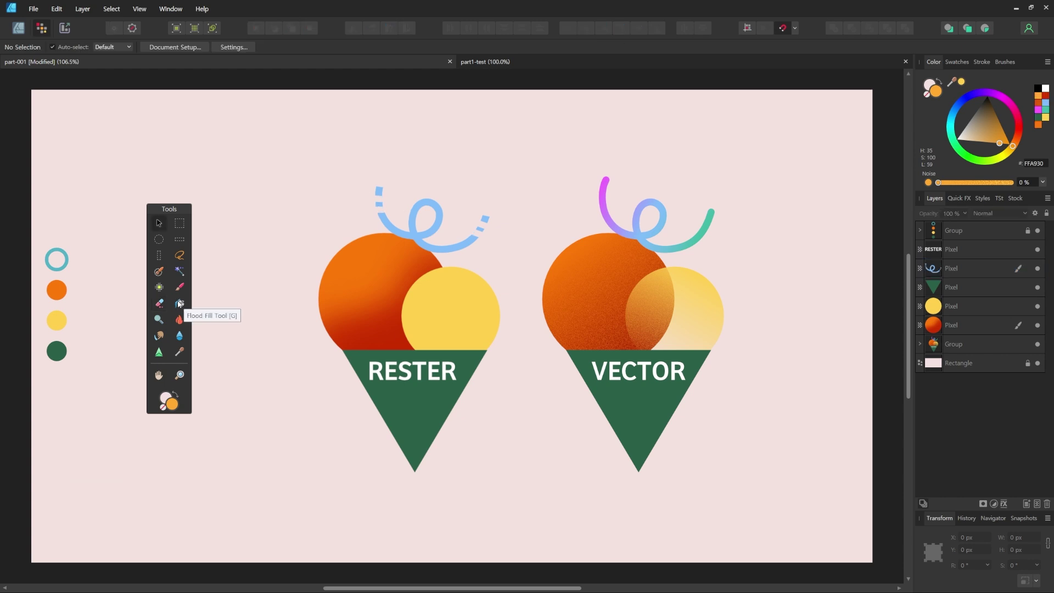
- Load the RESTER yellow circle as a pixel selection and subtract its upper part with a freehand curved selection
click(179, 304)
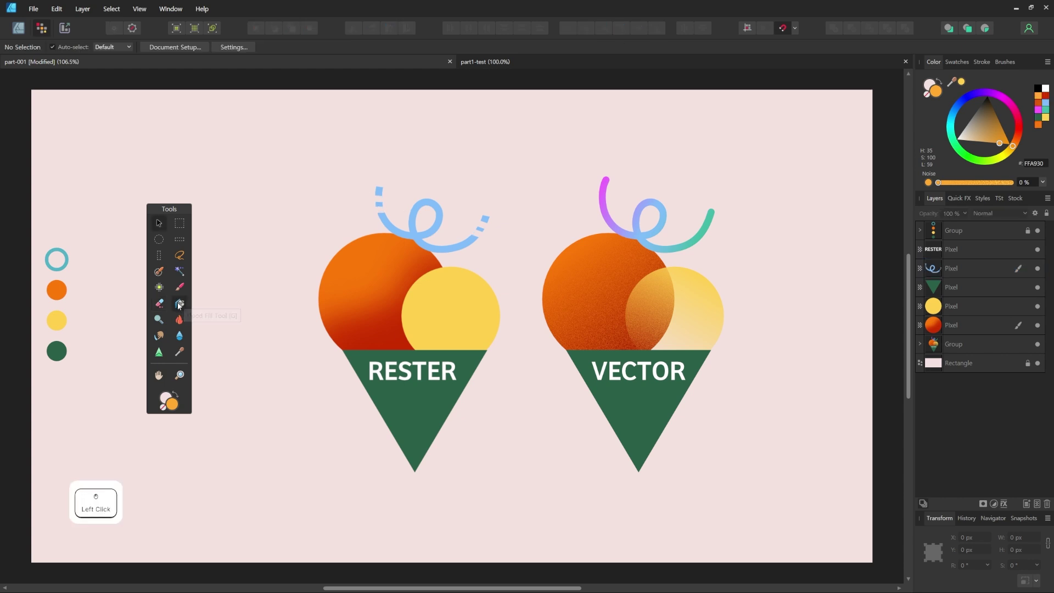
click(939, 308)
ctrl+click(939, 311)
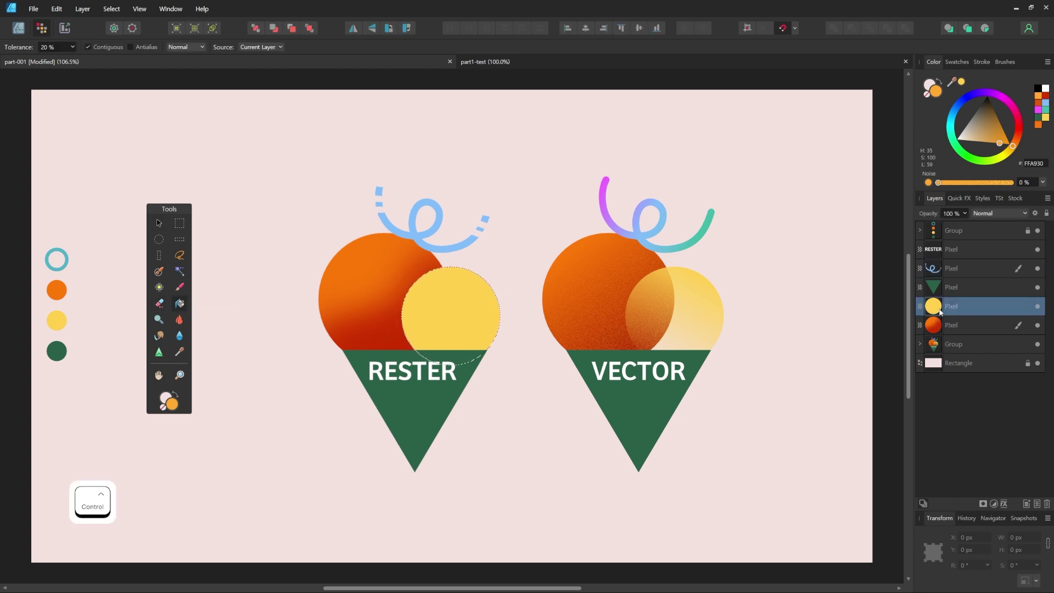
click(180, 256)
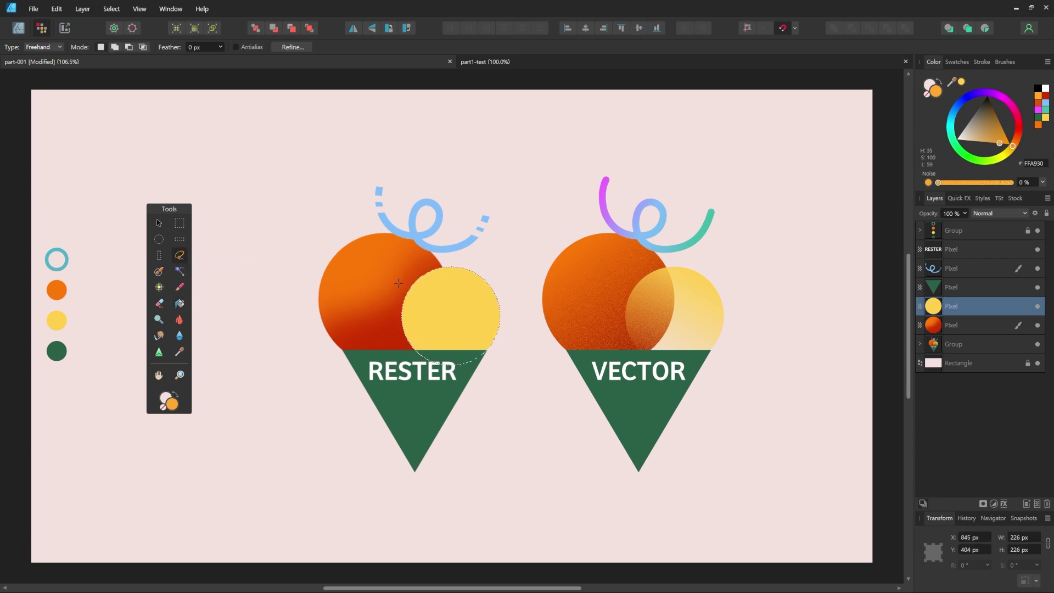
mouse_move(398, 287)
mouse_down()
mouse_move(389, 320)
mouse_move(421, 330)
mouse_up()
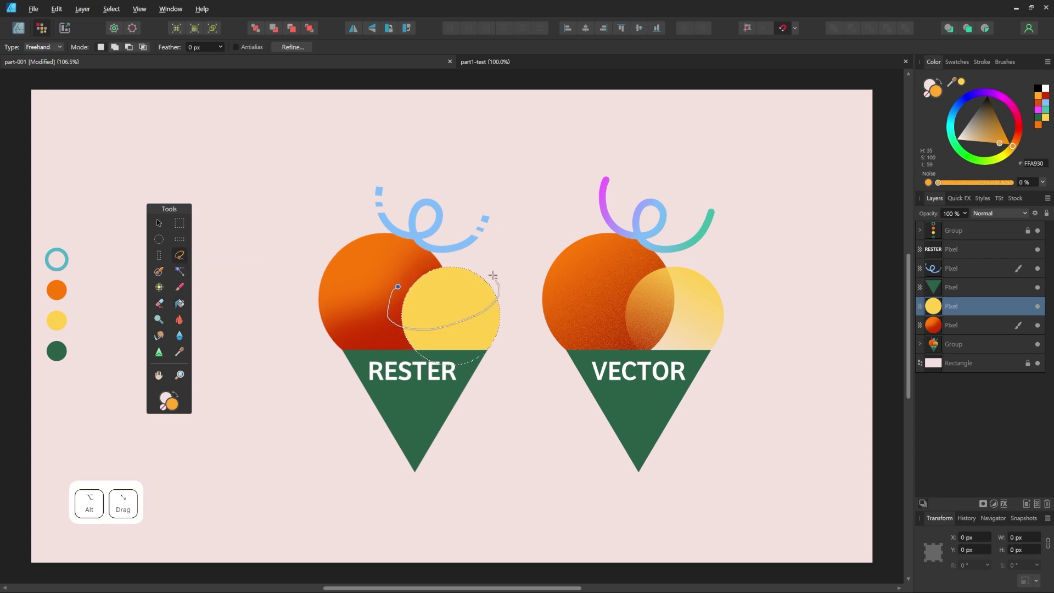
drag(398, 287, 398, 287)
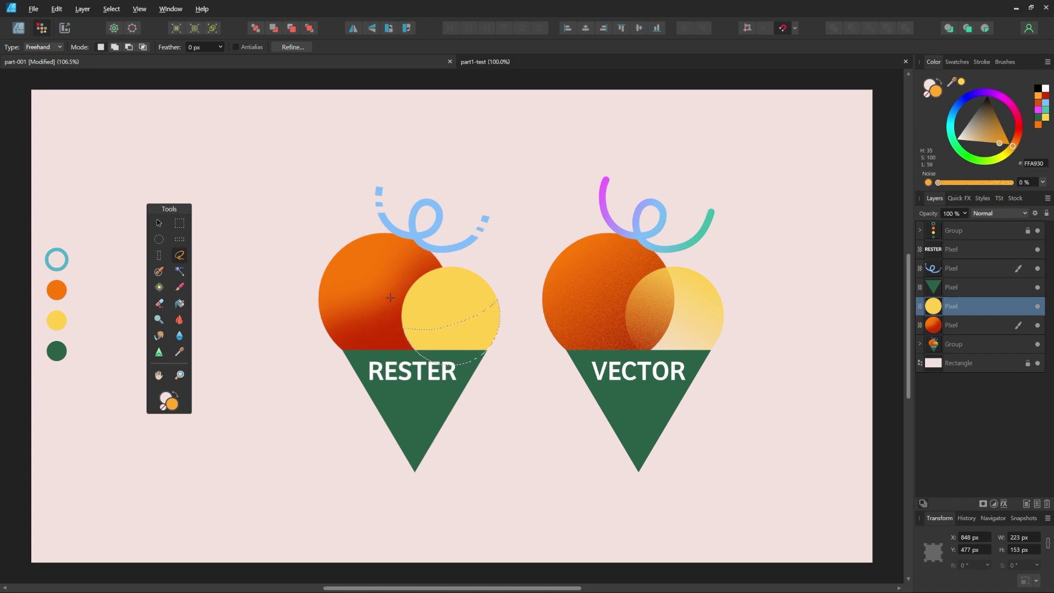
- Flood-fill the selected lower part of the yellow circle with orange FFA930, and clear the selection
click(185, 305)
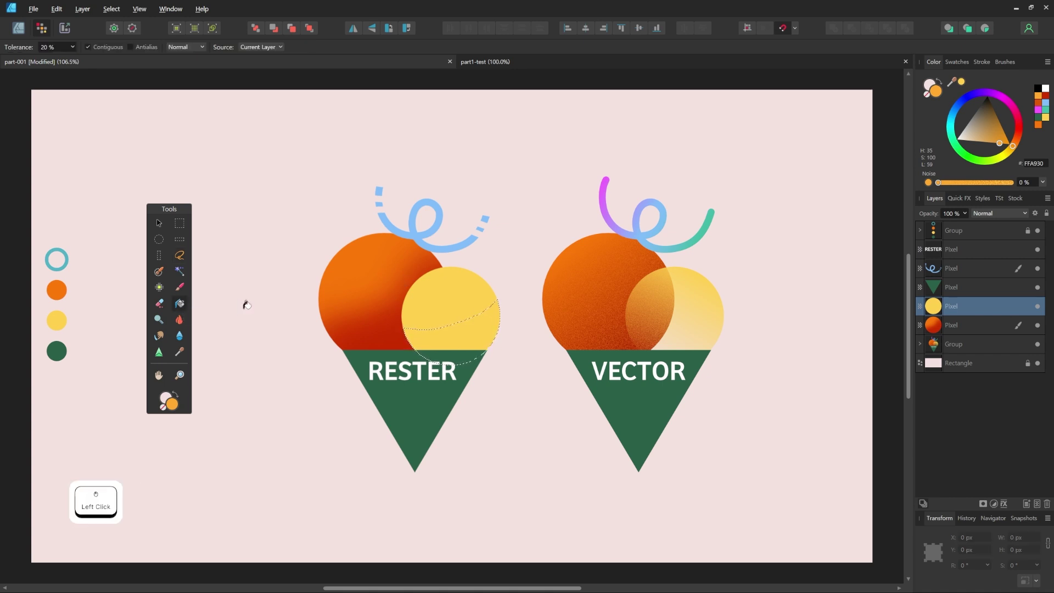
click(472, 331)
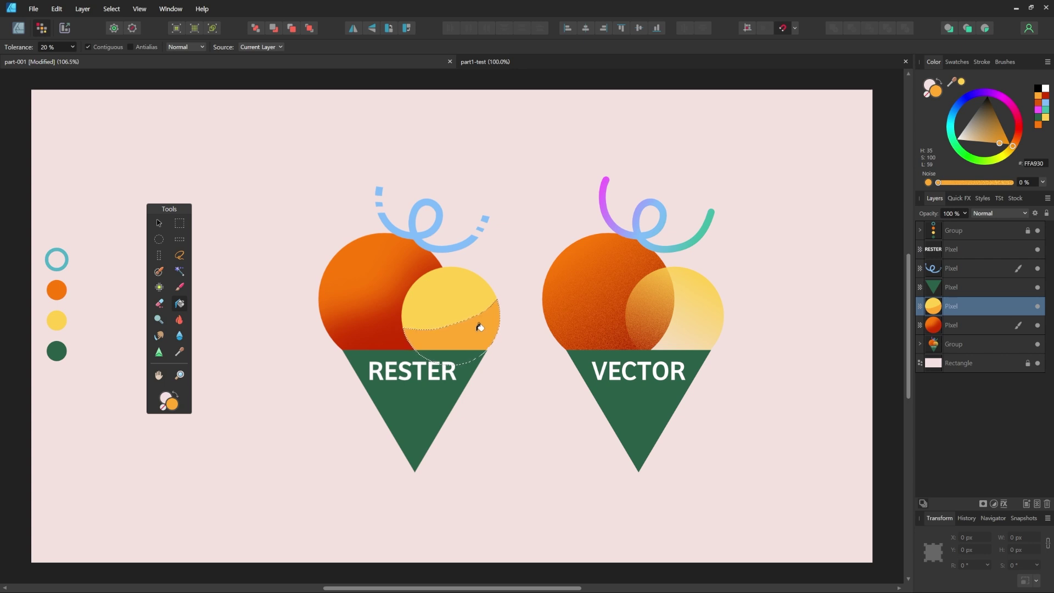
key(ctrl+d)
- Lighten a small patch on the left edge of the RESTER green cone with the 47 px Dodge Brush
click(159, 319)
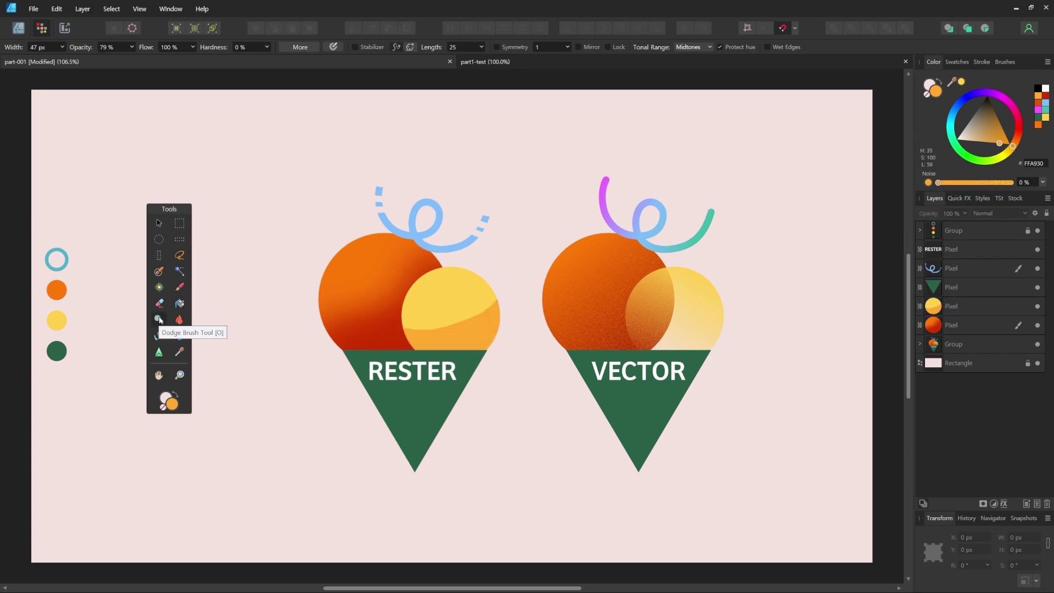
click(969, 287)
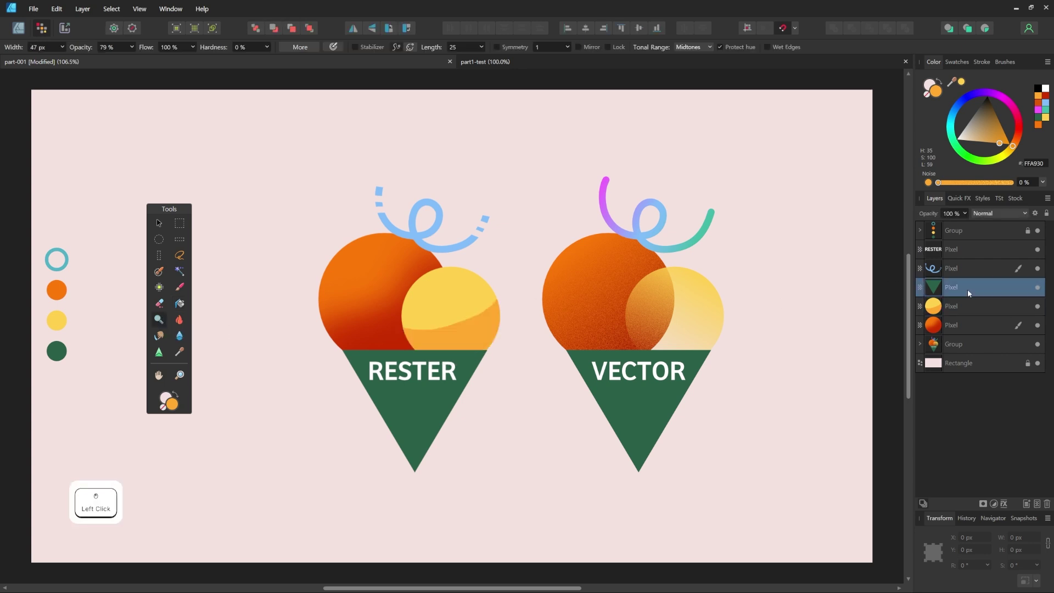
click(390, 406)
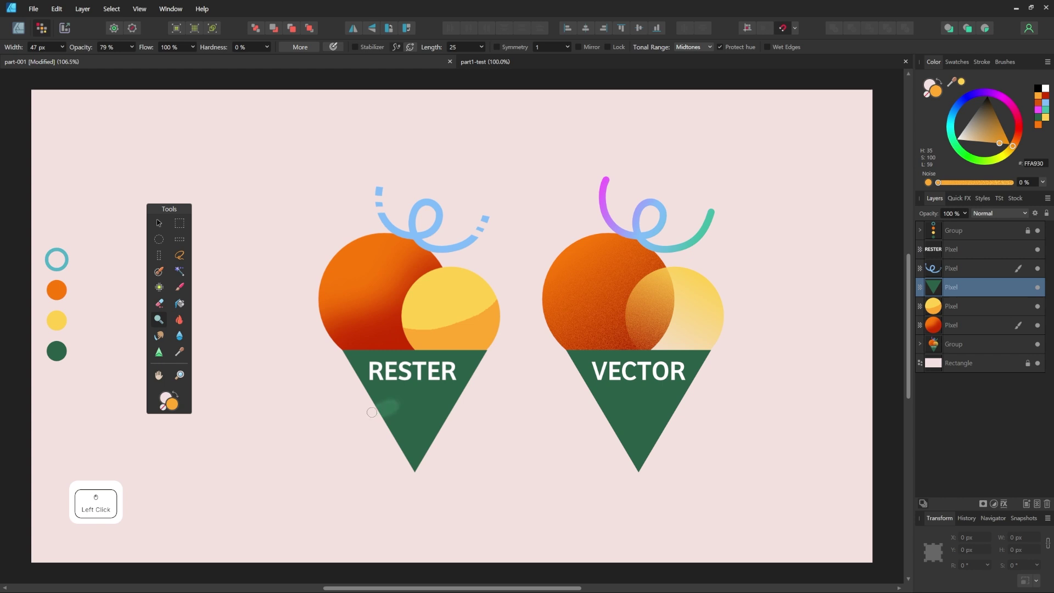
click(400, 402)
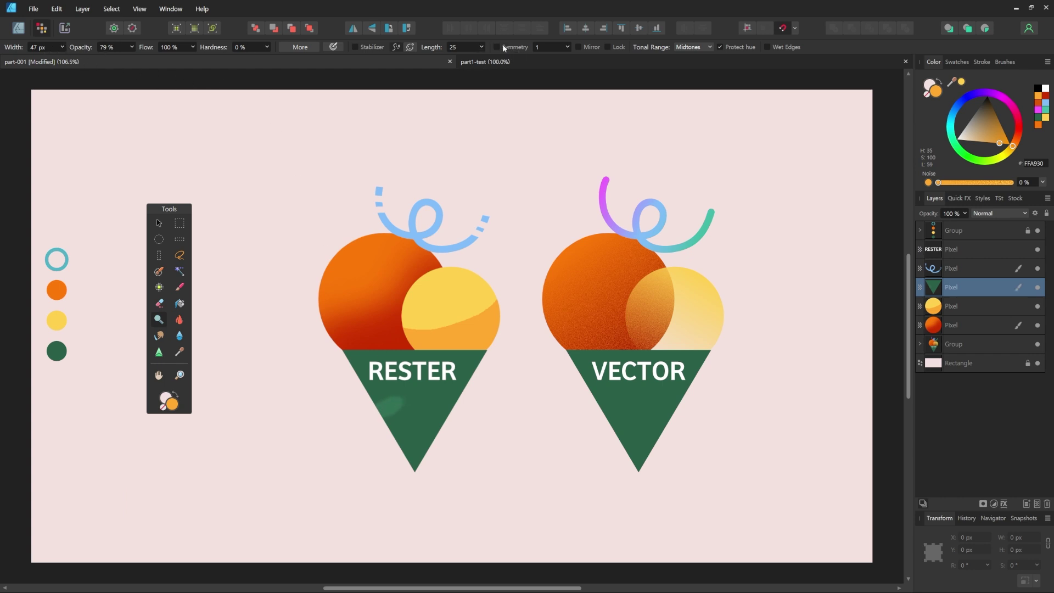
- Set the Dodge Brush stabilizer length to 73.3 and lighten the patch on the RESTER cone further
click(482, 46)
drag(482, 59, 510, 58)
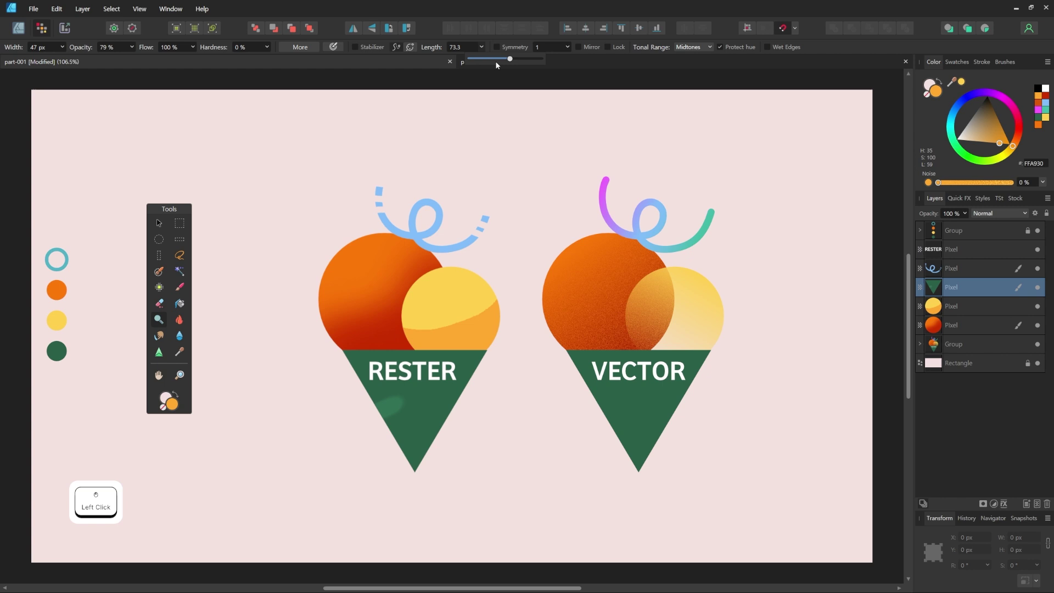
click(366, 412)
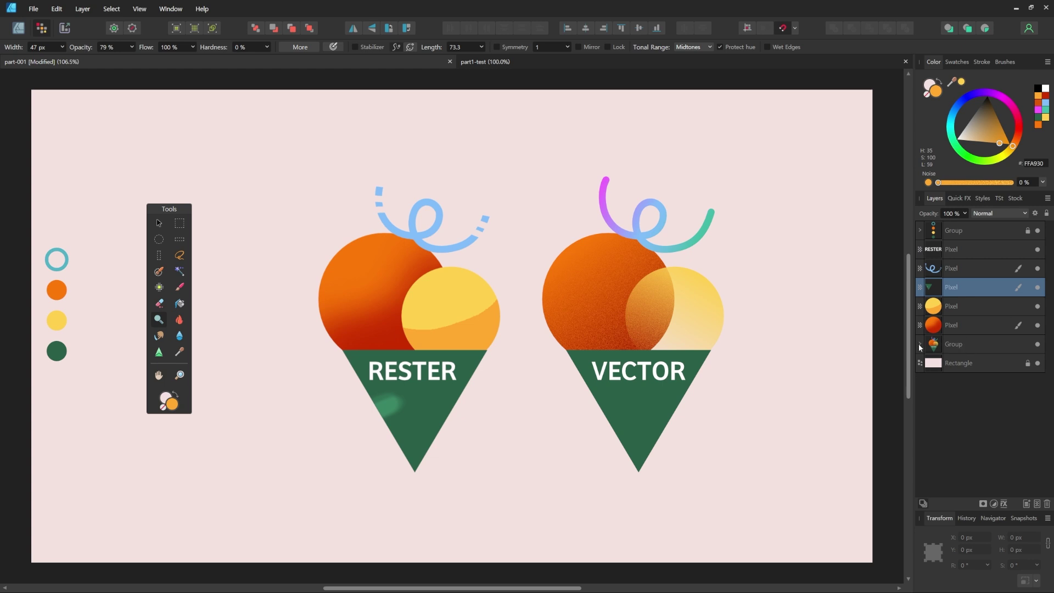
- Lighten a patch on the left edge of the VECTOR group's green cone curve with the Dodge Brush, and deselect
click(919, 344)
click(977, 400)
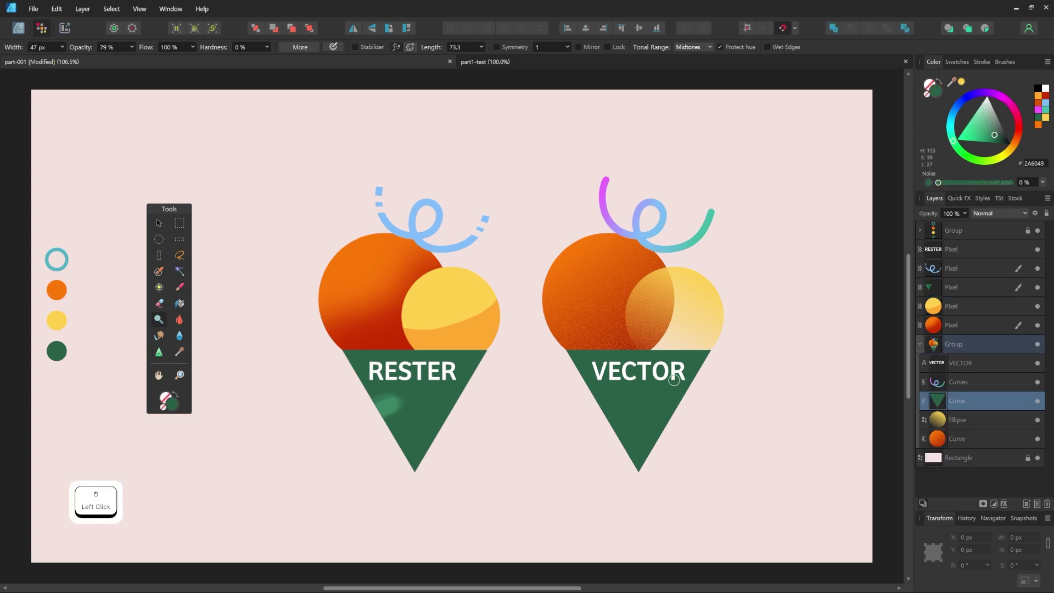
click(597, 408)
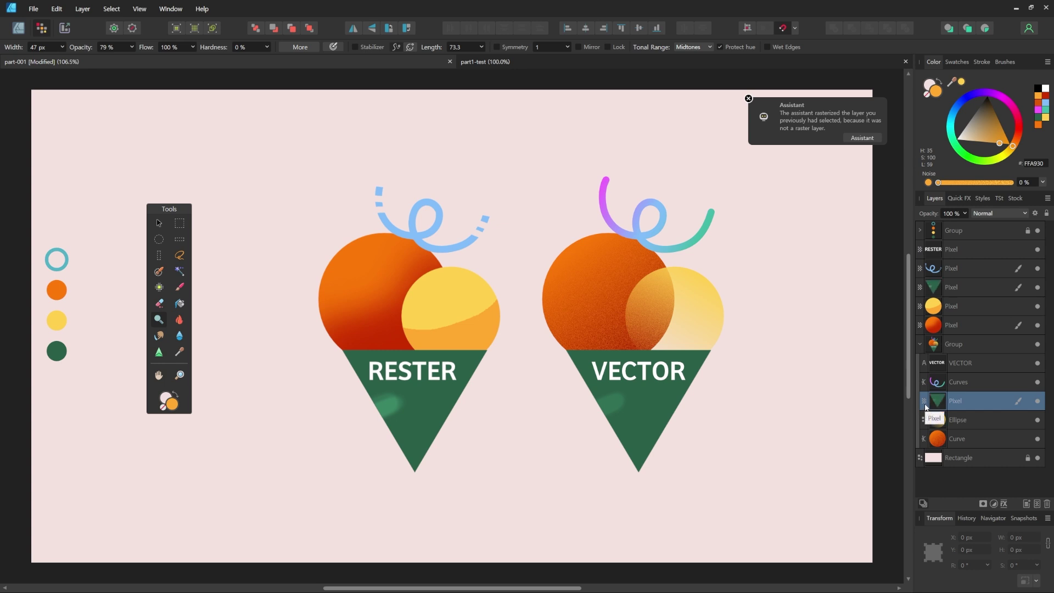
key(ctrl+d)
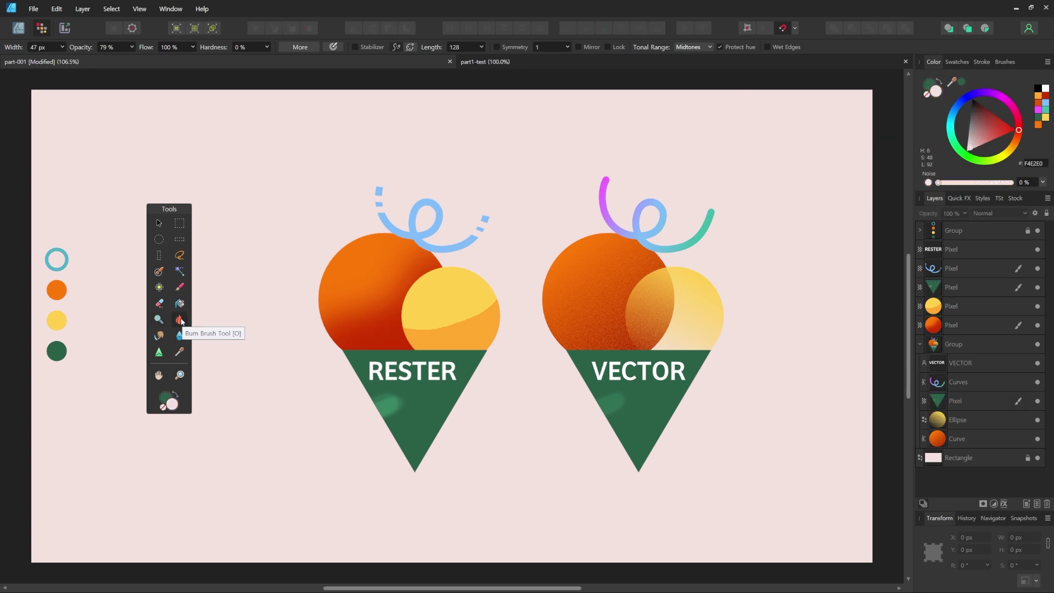
- Darken a small patch below the light spot on the left edge of the RESTER green cone with the 47 px Burn Brush
click(179, 320)
click(965, 287)
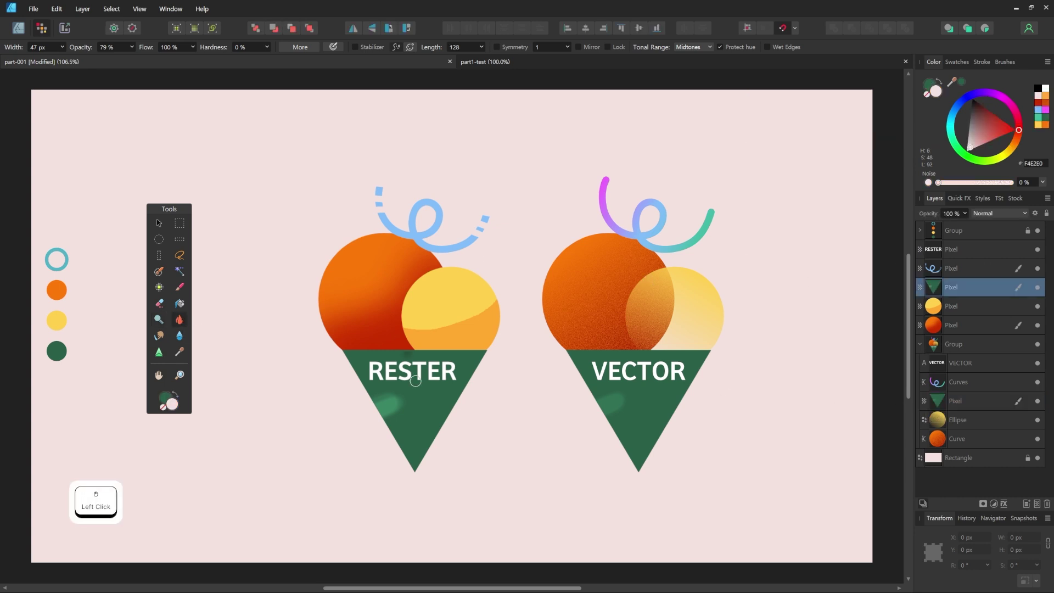
mouse_move(391, 420)
mouse_down()
mouse_move(406, 413)
mouse_move(385, 434)
mouse_up()
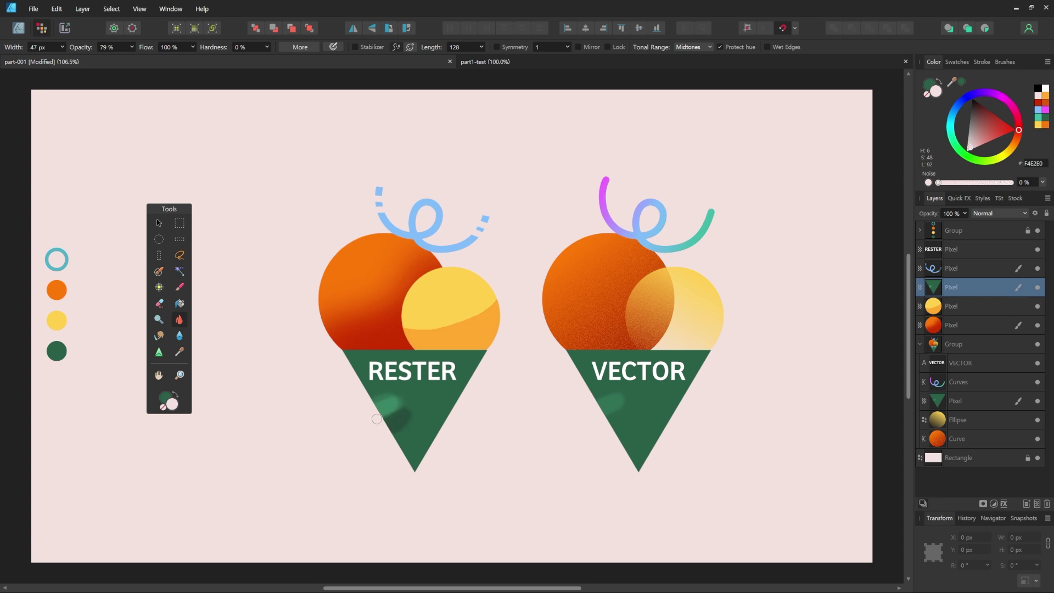
- Smudge the right end of the yellow-orange boundary on the RESTER yellow circle with the 64 px Smudge Brush
click(158, 336)
key(alt+[)
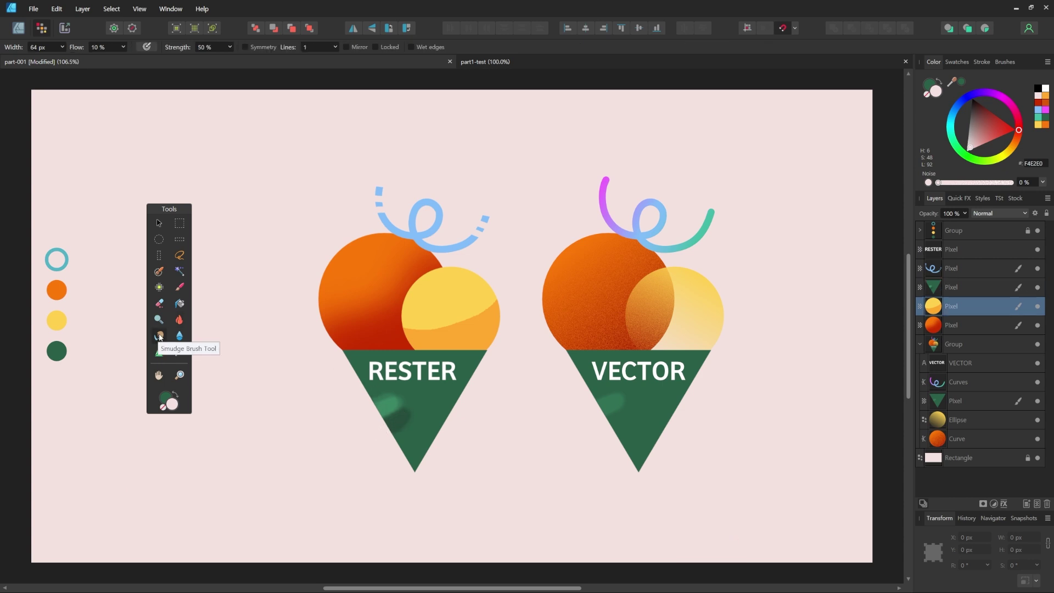
click(471, 324)
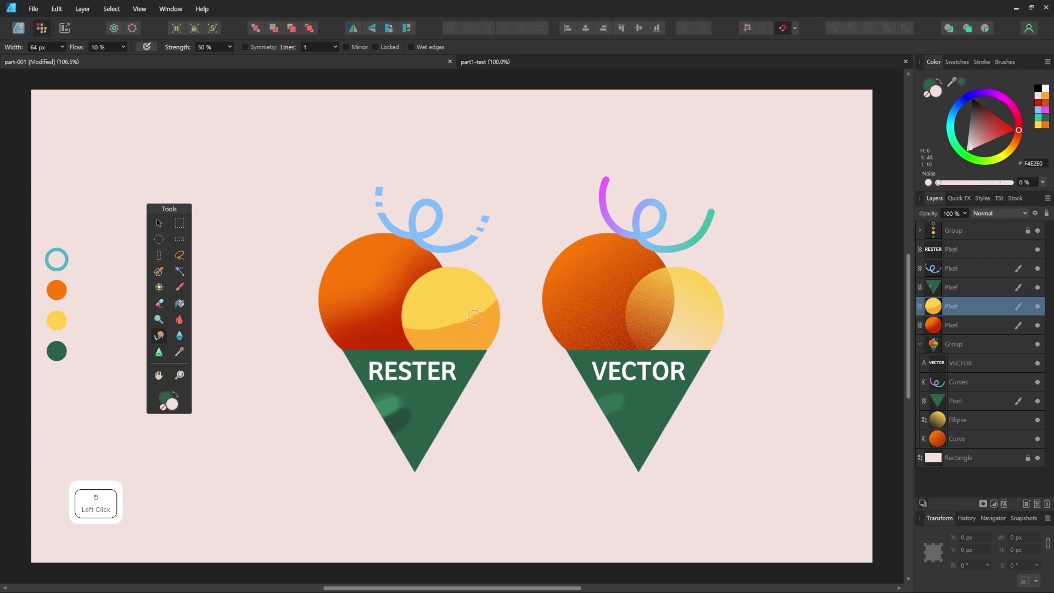
- Blur the lower left edge of the RESTER green cone near its tip with the 64 px Blur Brush
click(179, 335)
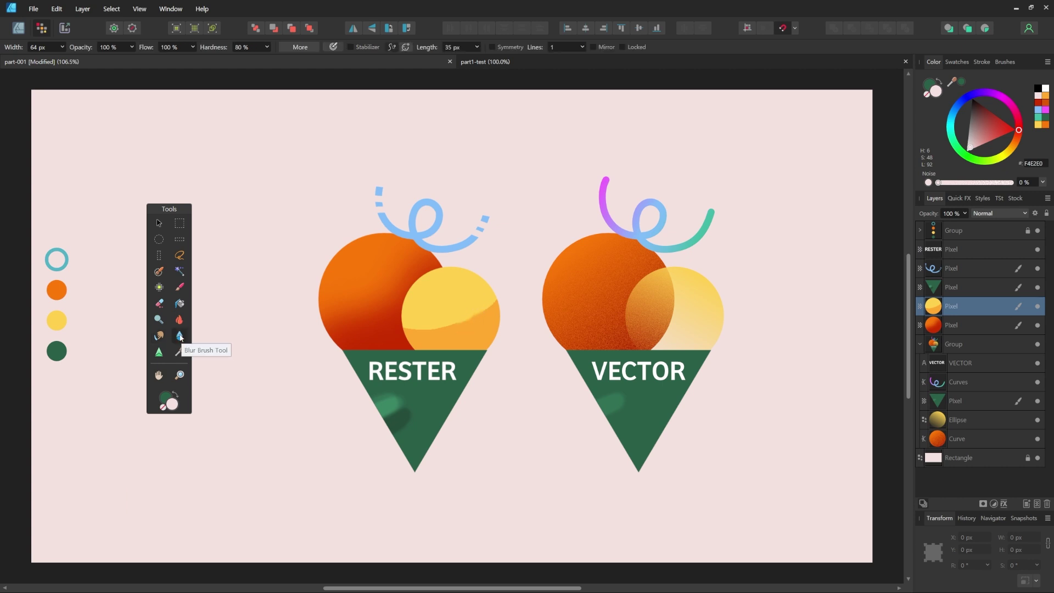
click(967, 288)
click(389, 450)
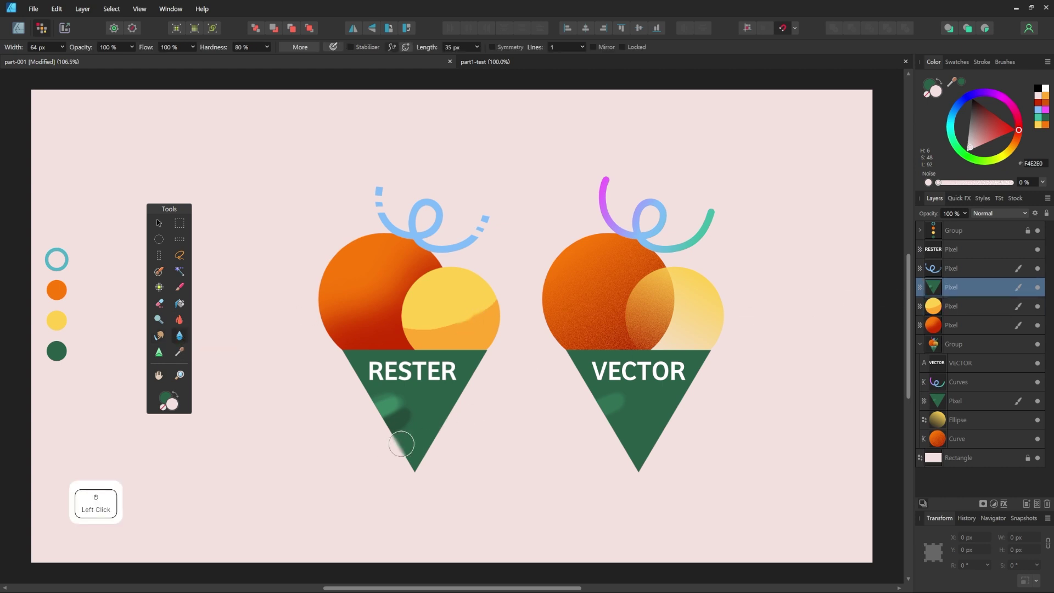
drag(409, 440, 399, 460)
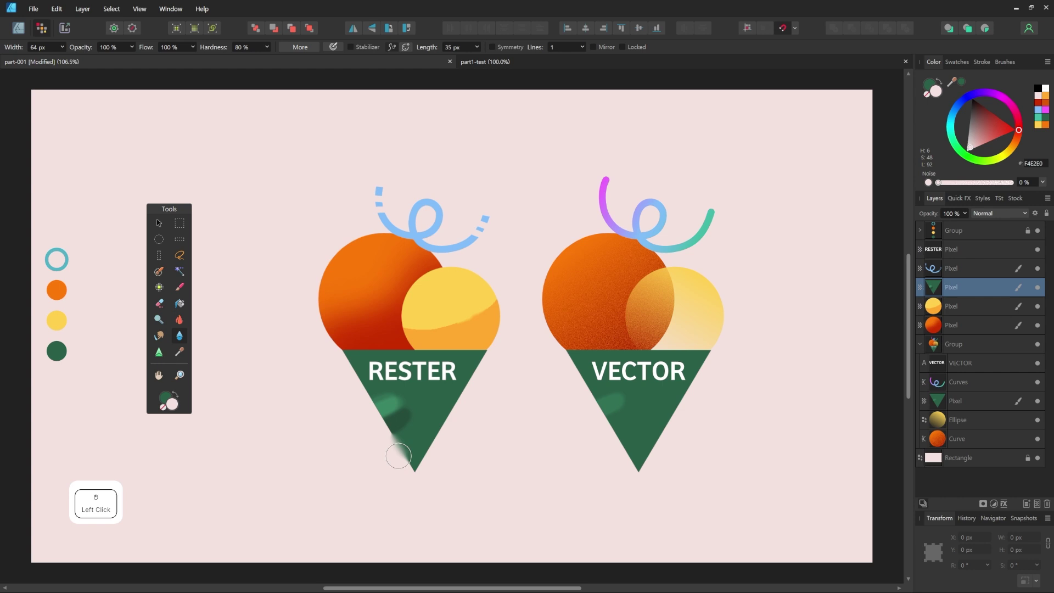
- Sharpen the blurred lower left edge of the RESTER cone with the 64 px Sharpen Brush in Clarity mode
click(159, 354)
mouse_move(368, 406)
mouse_down()
mouse_move(396, 438)
mouse_move(389, 487)
mouse_move(490, 419)
mouse_up()
key(z)
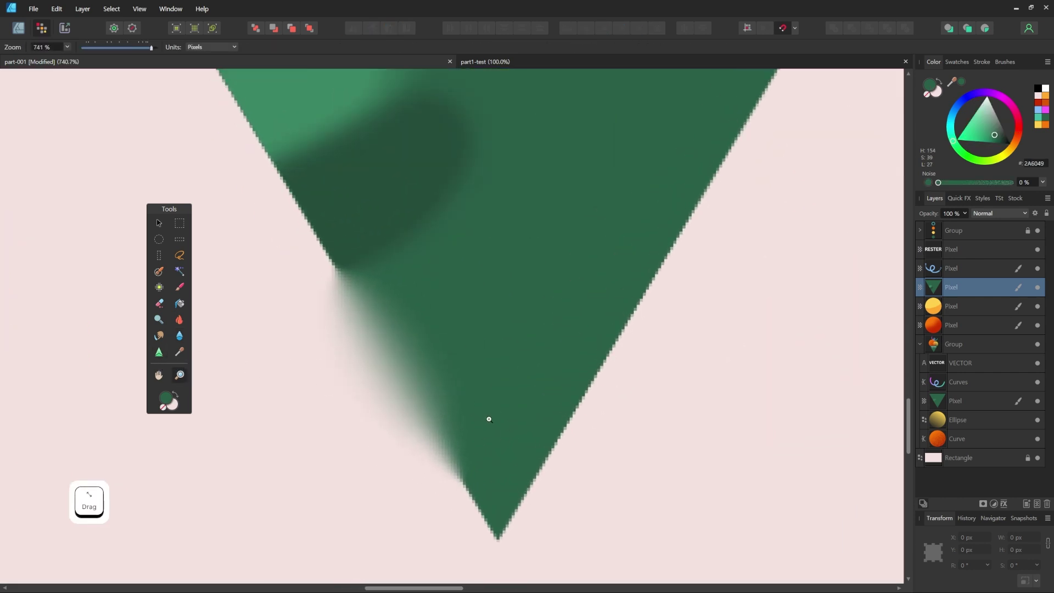
click(159, 352)
mouse_move(365, 400)
mouse_down()
mouse_move(392, 433)
mouse_move(406, 430)
mouse_move(400, 418)
mouse_move(441, 449)
mouse_move(406, 384)
mouse_move(380, 388)
mouse_move(399, 386)
mouse_move(353, 445)
mouse_move(370, 415)
mouse_move(429, 381)
mouse_move(342, 416)
mouse_move(426, 355)
mouse_move(351, 391)
mouse_move(382, 370)
mouse_move(414, 390)
mouse_move(398, 333)
mouse_move(372, 378)
mouse_move(384, 383)
mouse_move(387, 363)
mouse_move(354, 372)
mouse_move(389, 363)
mouse_up()
click(405, 430)
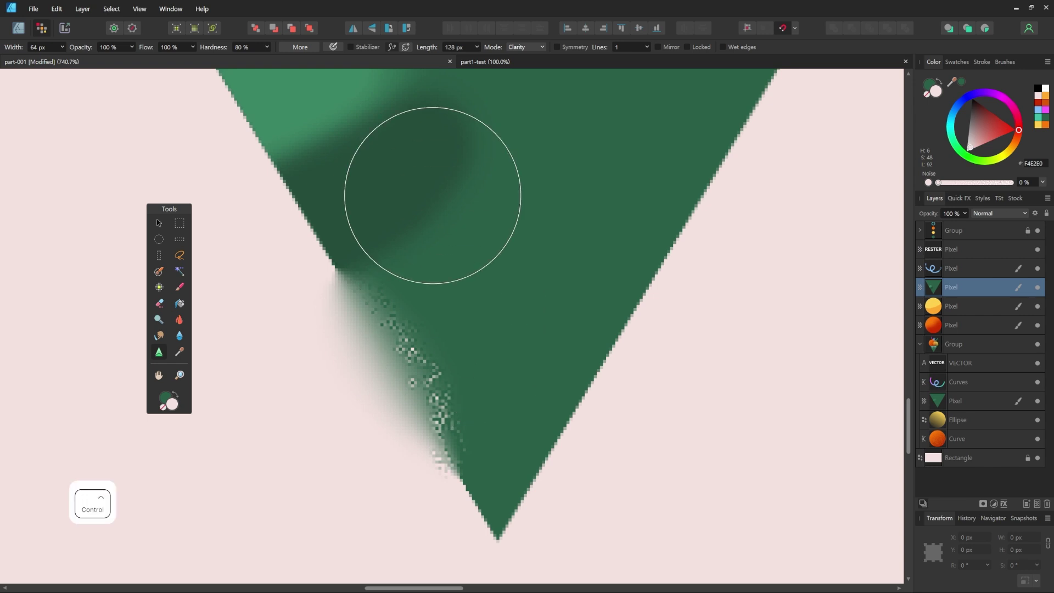
key(ctrl+0)
- Sample the orange from the RESTER orange circle and then FFA930 from the lower part of the yellow circle with the Color Picker
click(182, 353)
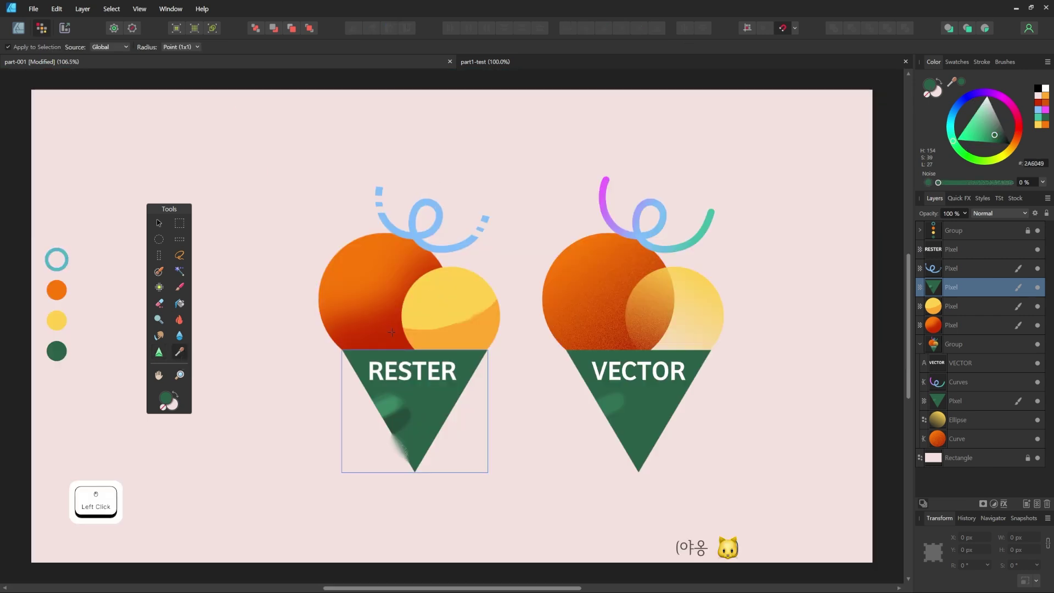
click(361, 314)
click(366, 296)
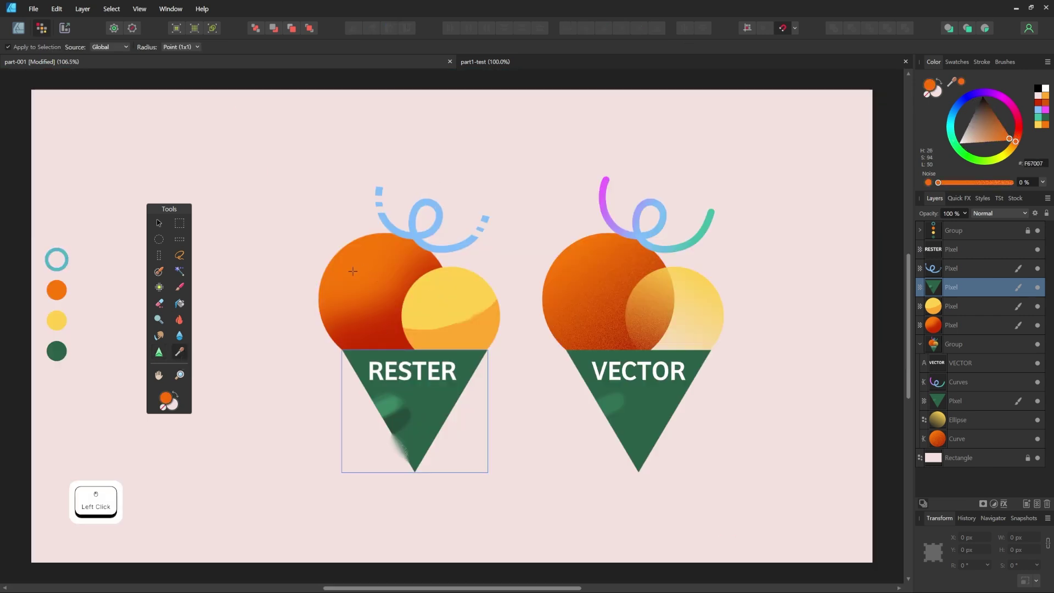
click(468, 337)
- Try panning the canvas with the View Tool, fit it back in the window, and zoom it to 100% with the Zoom Tool
click(159, 376)
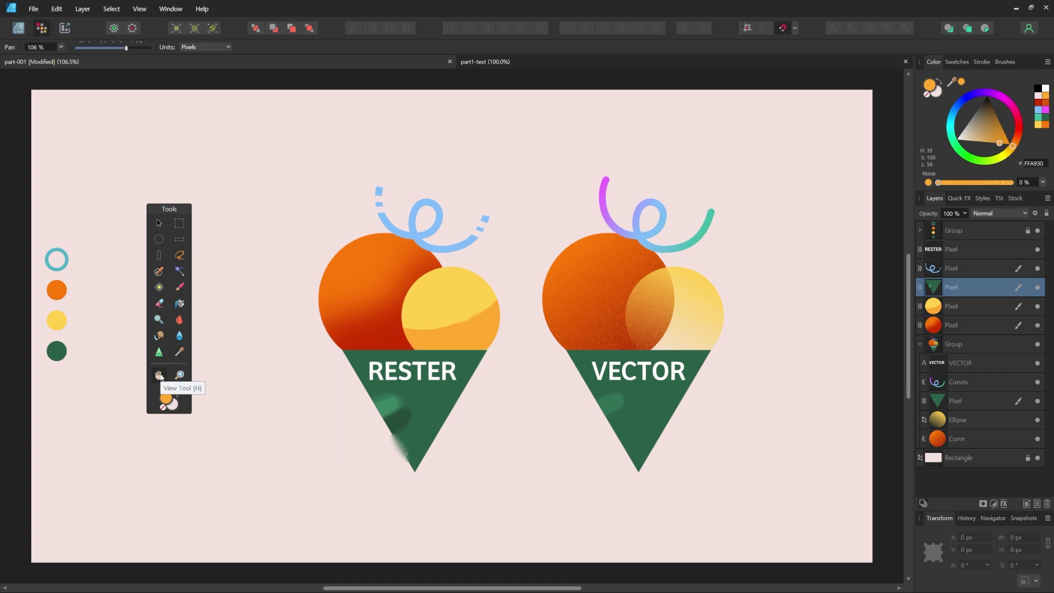
mouse_move(454, 327)
mouse_down()
mouse_move(437, 334)
mouse_move(451, 323)
mouse_up()
key(ctrl+0)
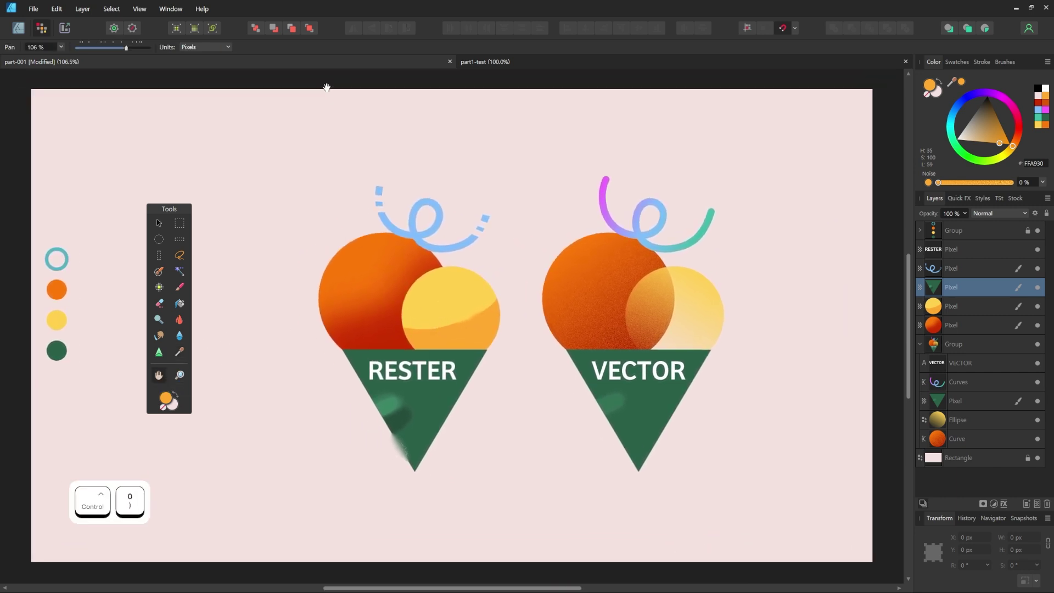
click(181, 375)
drag(381, 338, 336, 322)
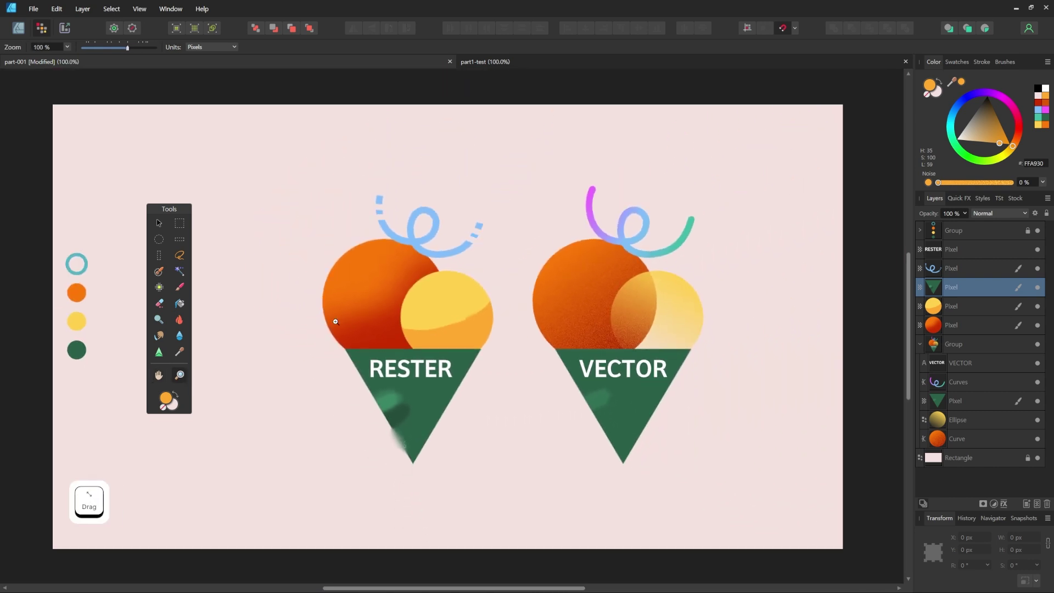
- Try activating the background colour and swapping it with the foreground, finishing with orange FFA930 as the active foreground colour
click(176, 406)
click(175, 404)
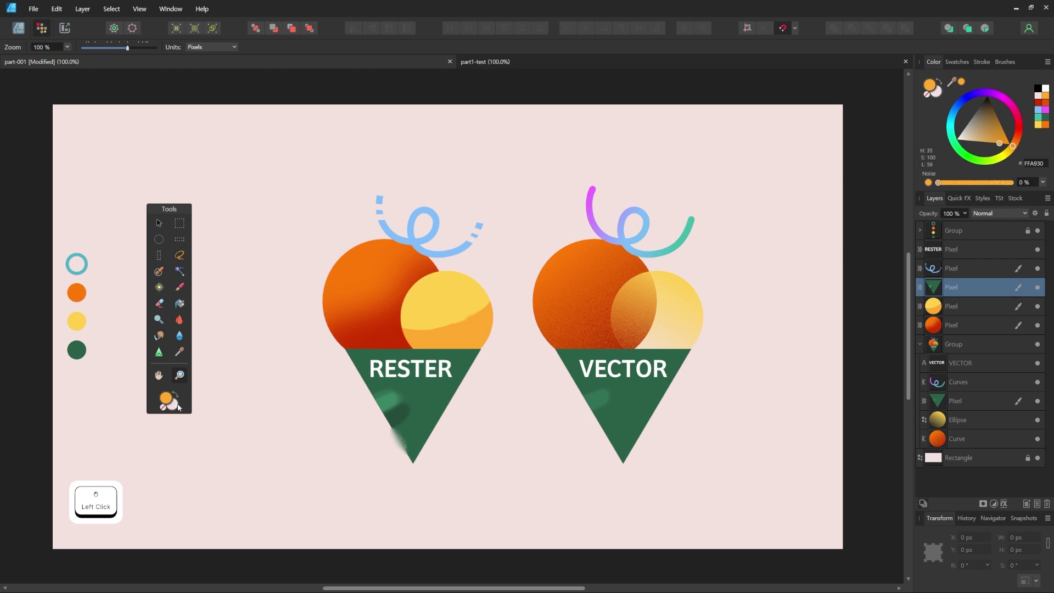
click(177, 407)
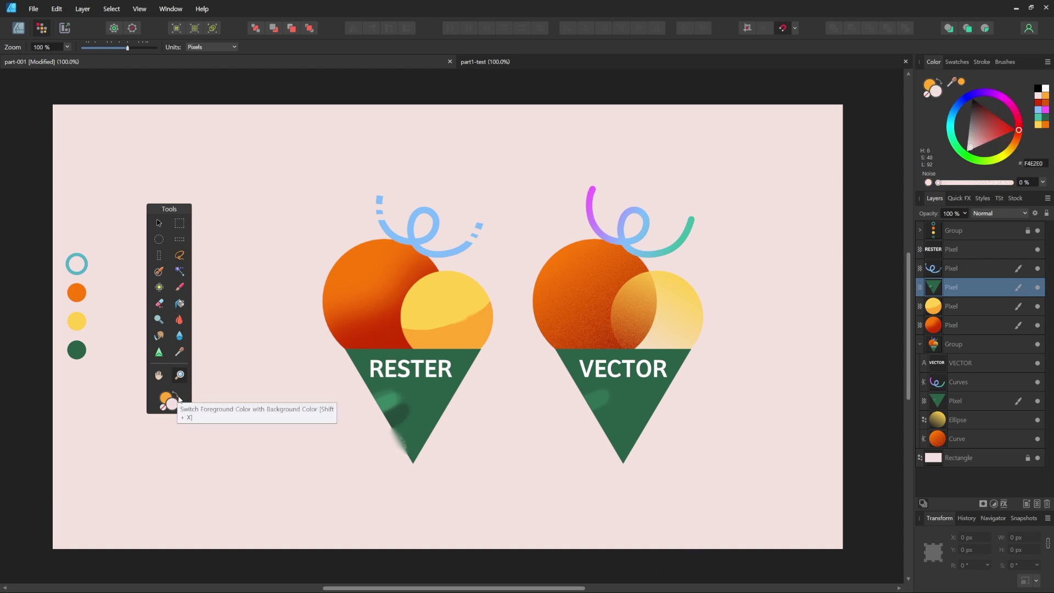
key(shift+x)
key(shift+x)
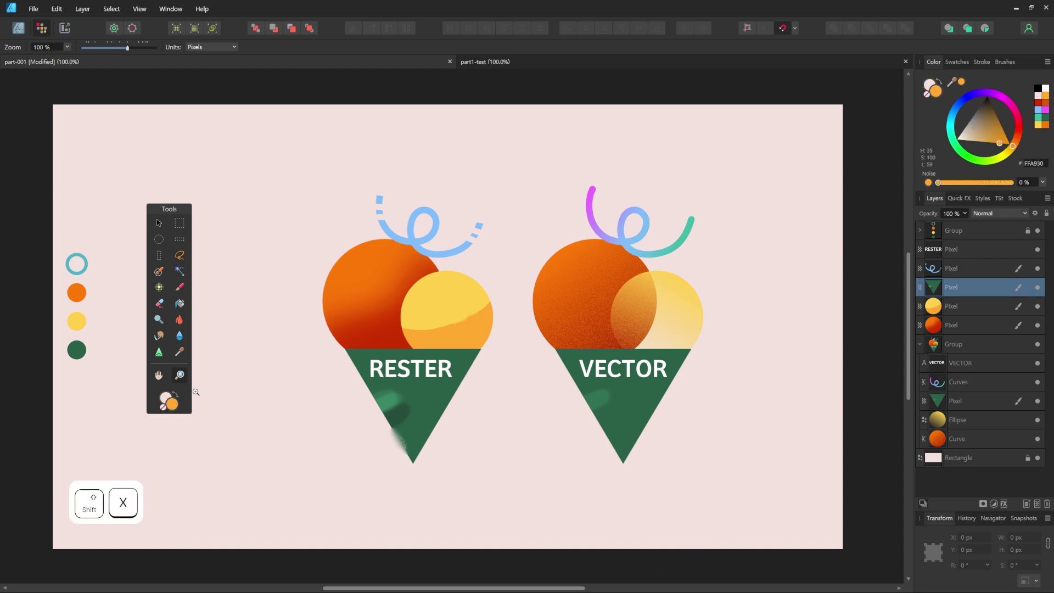
key(x)
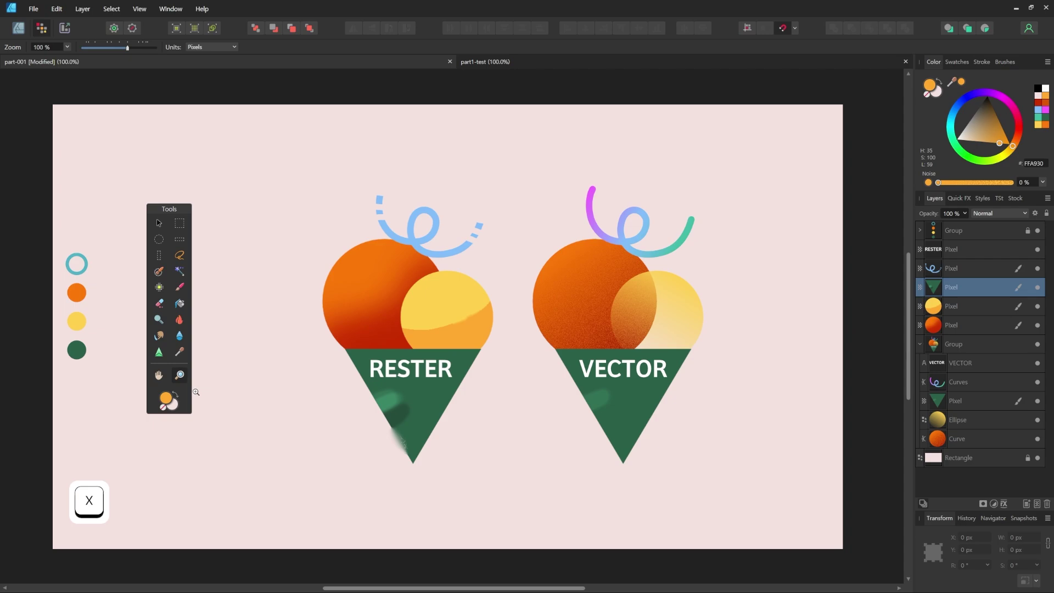